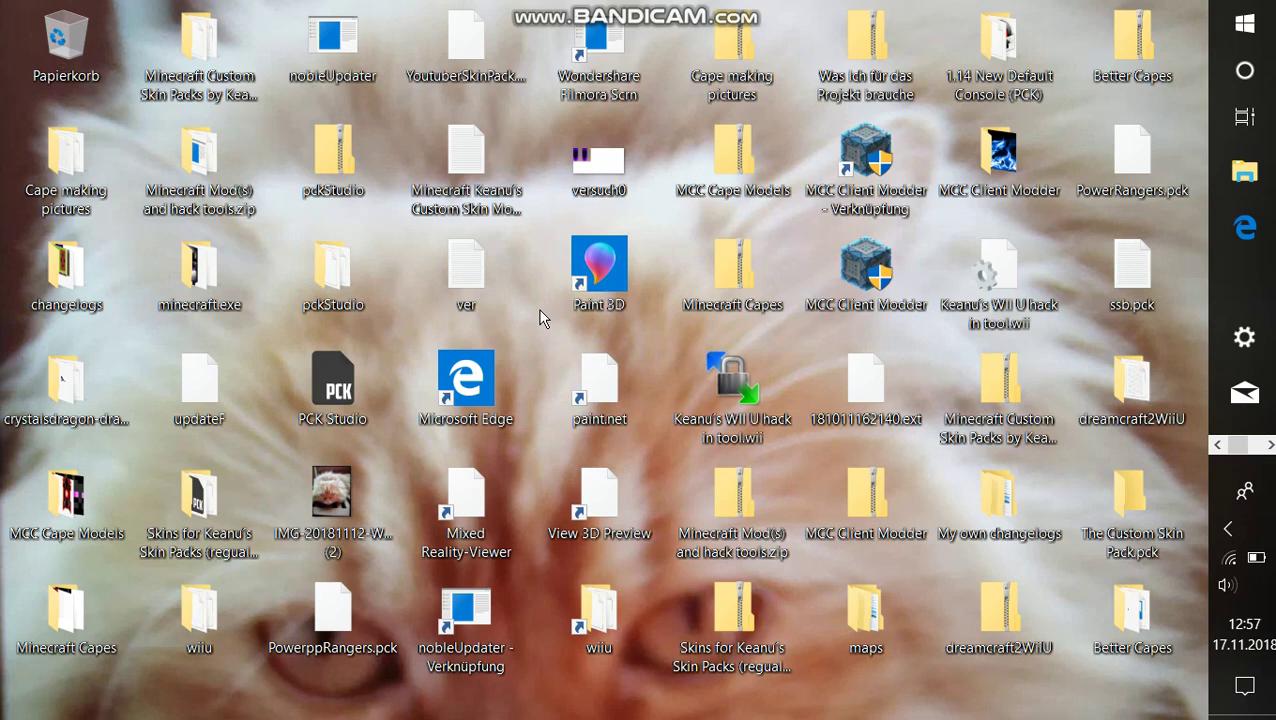
Step: Start paint.net with a blank 800 × 600 image, then minimize it back to the desktop
click(382, 392)
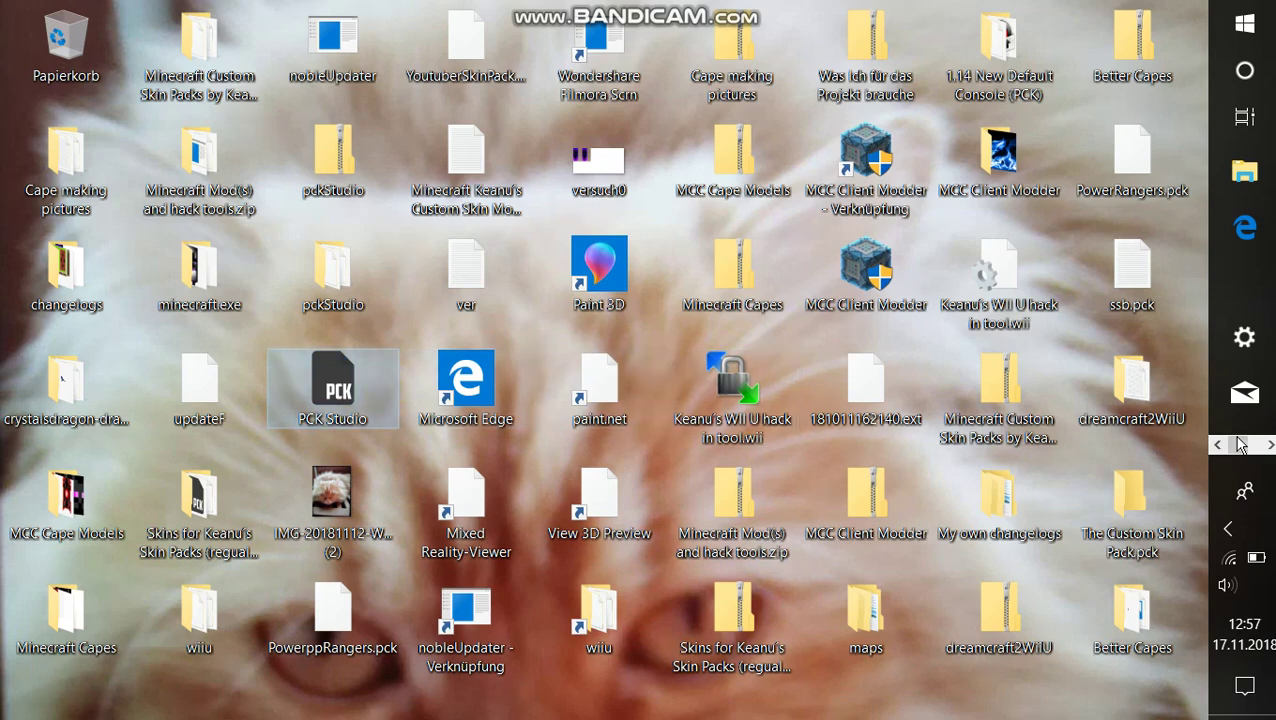
click(1268, 444)
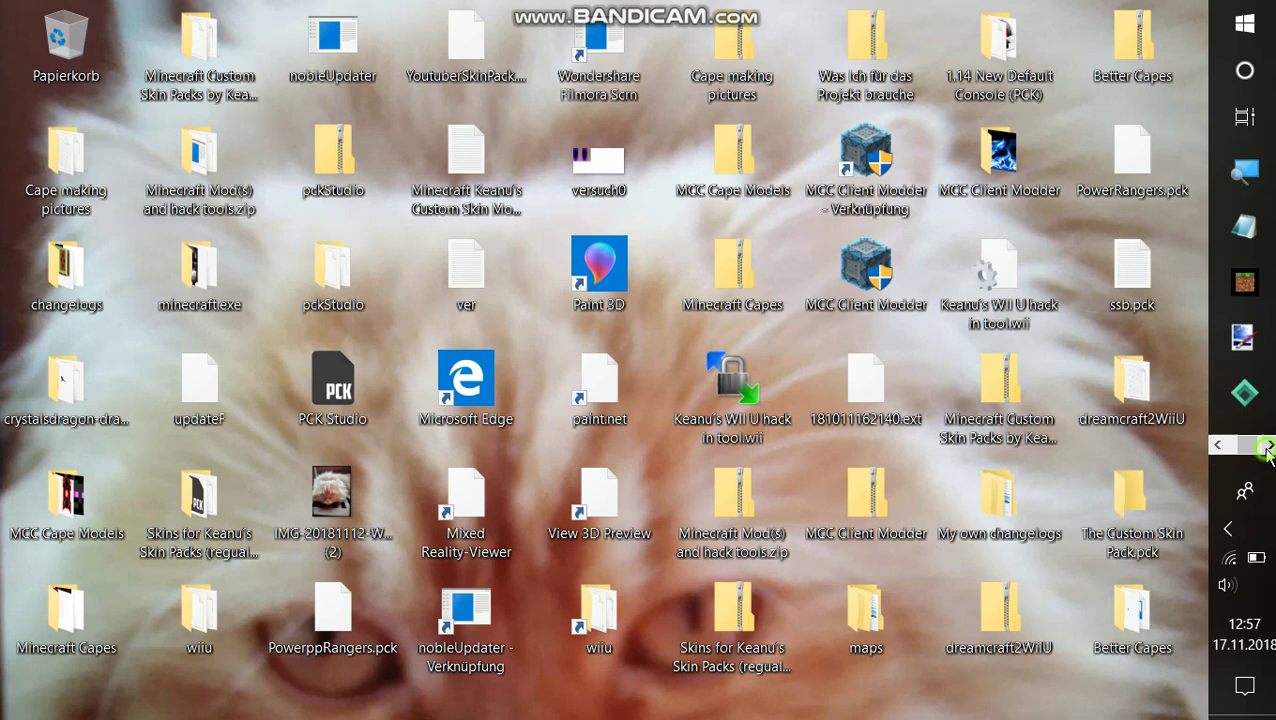
click(1245, 393)
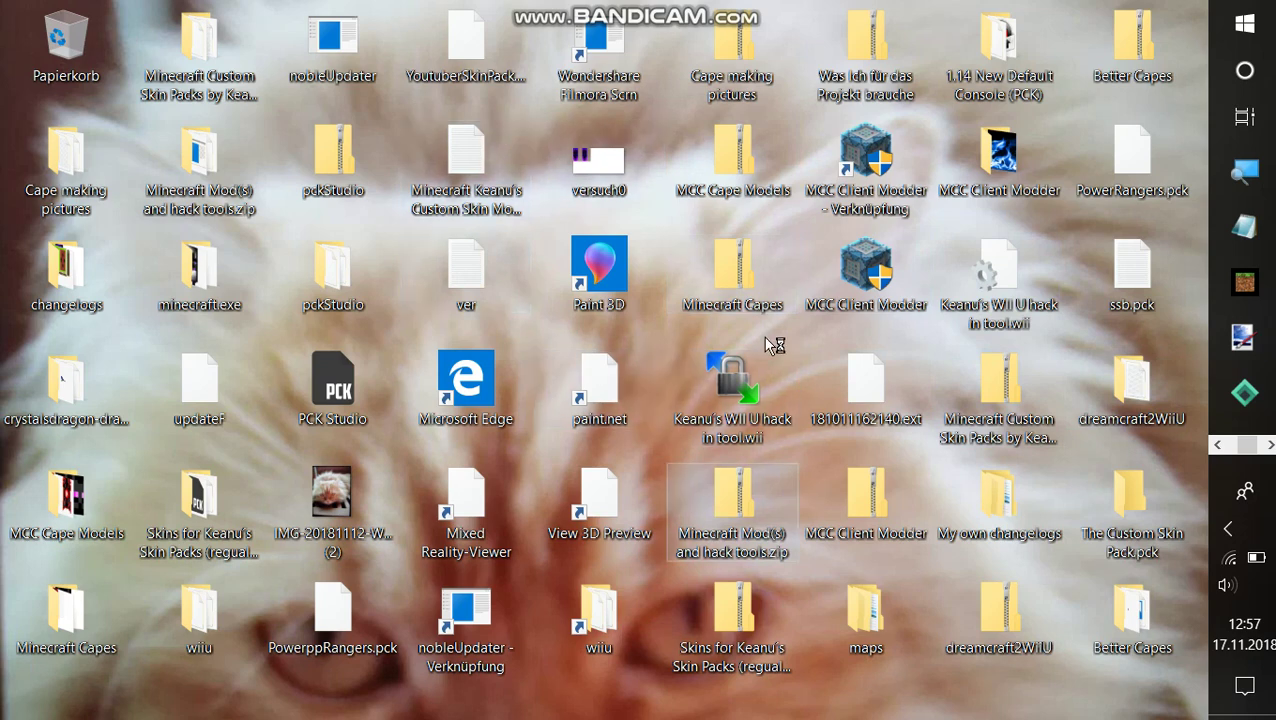
click(1241, 348)
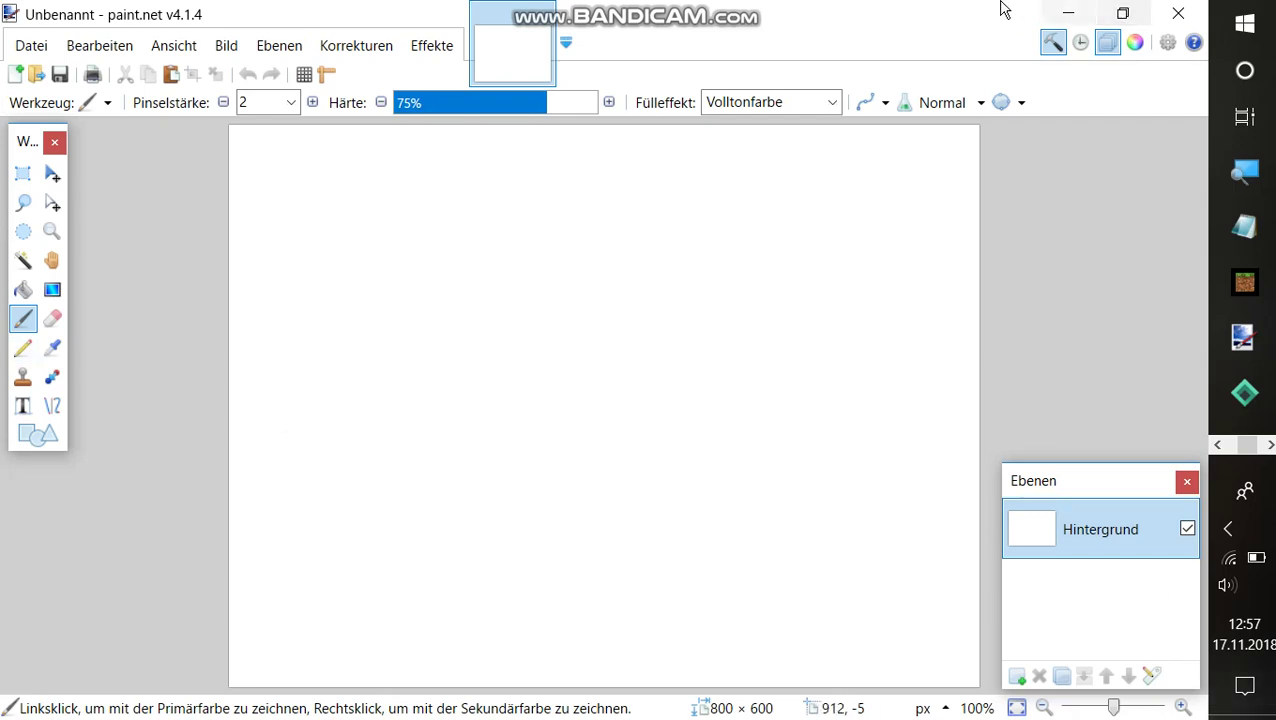
click(1070, 10)
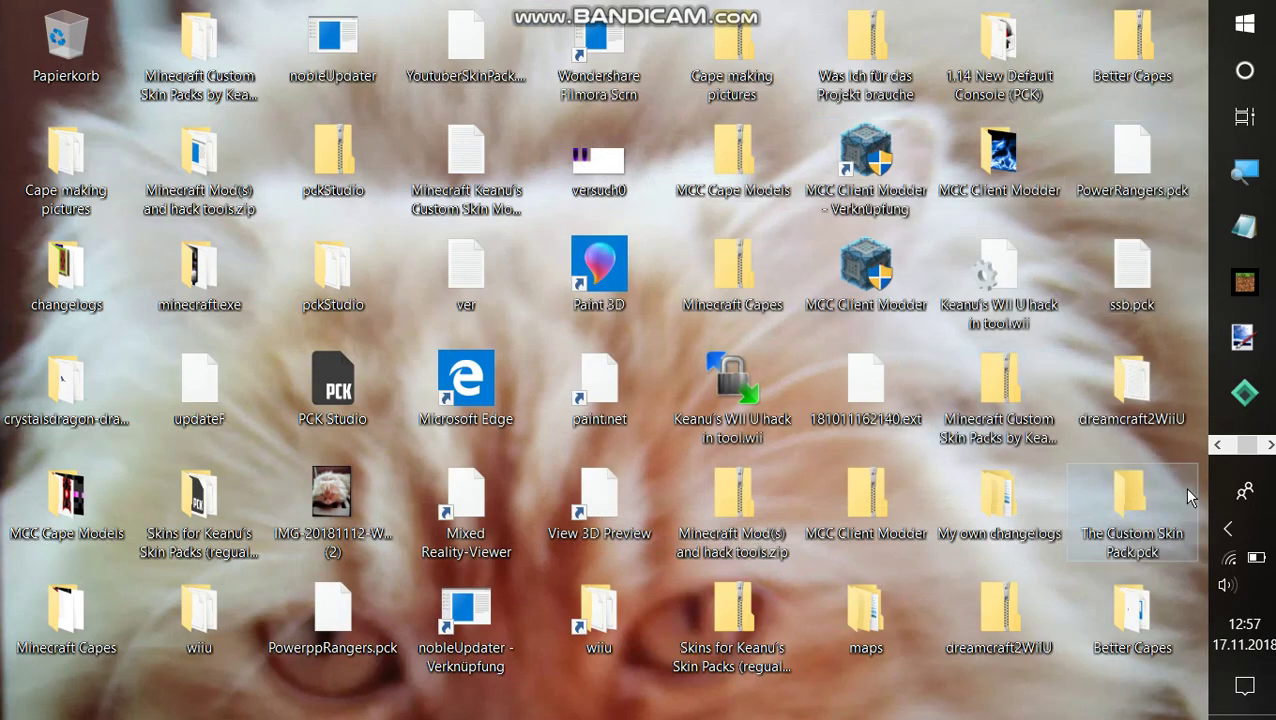
Step: Search Google Images for 'Creeper face' and preview the first Minecraft Faces result
click(1217, 444)
click(1217, 444)
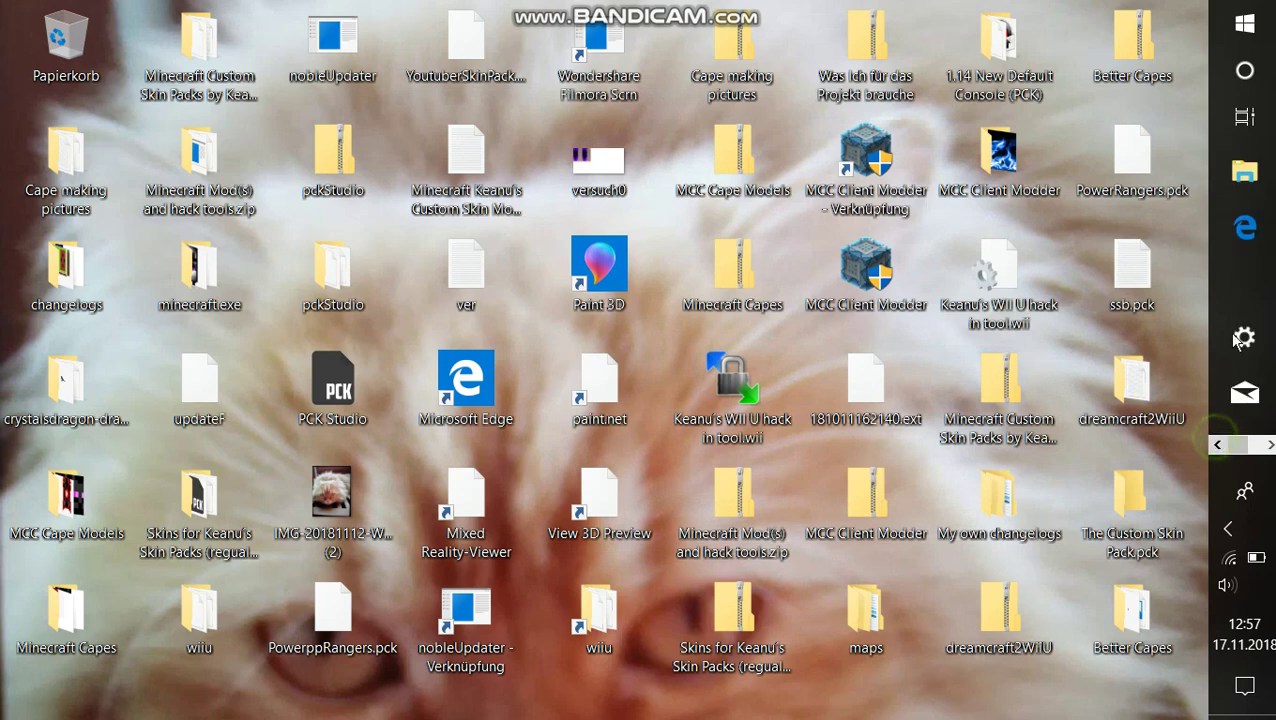
click(1229, 246)
click(650, 374)
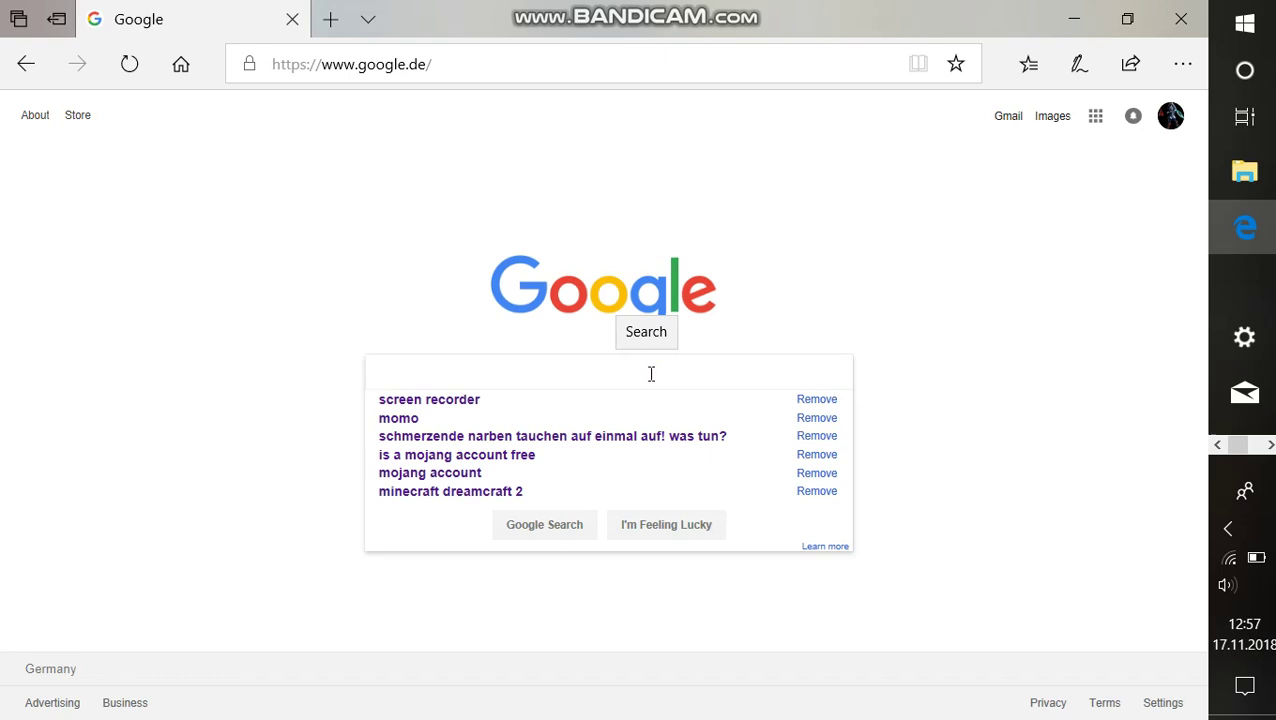
text(Cree)
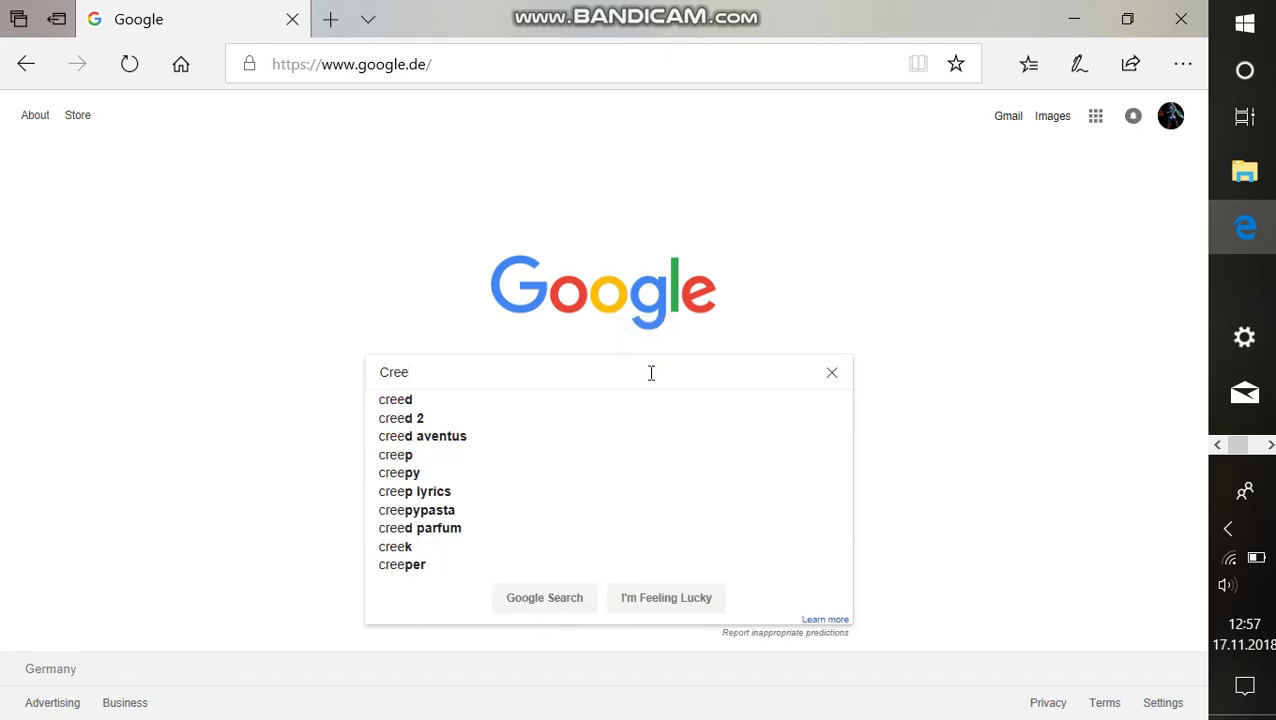
text(per face)
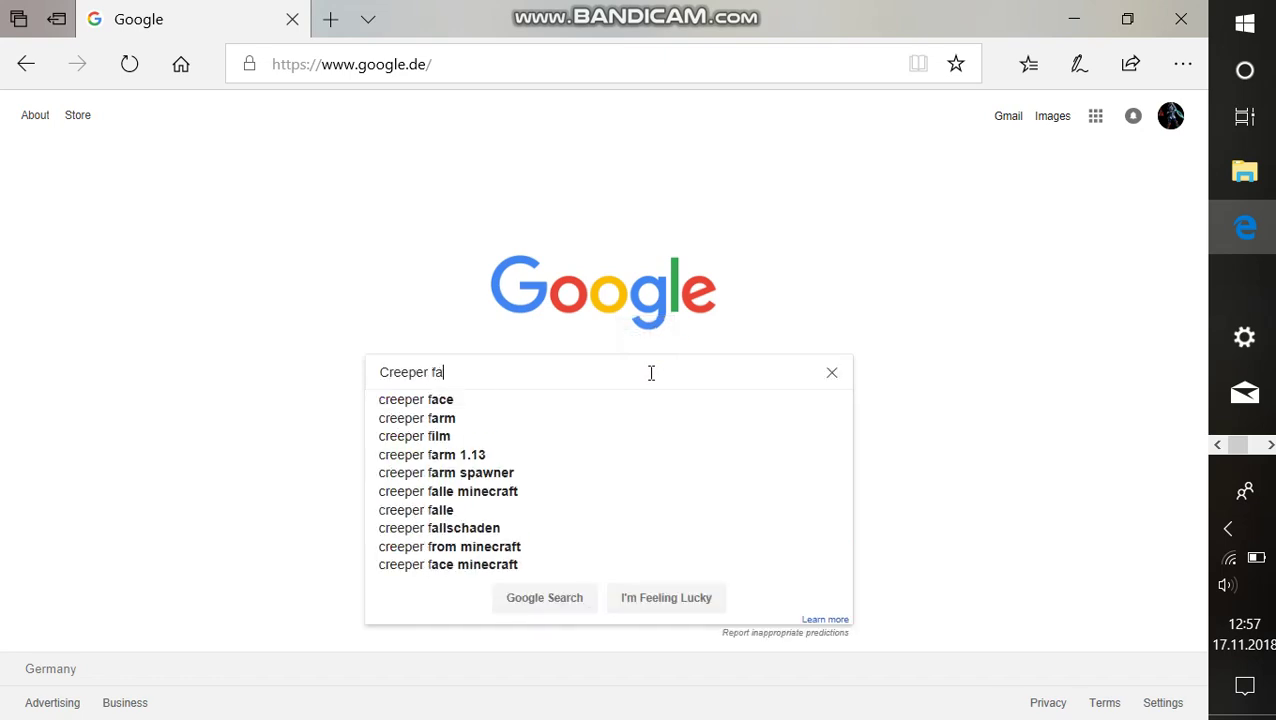
key(Return)
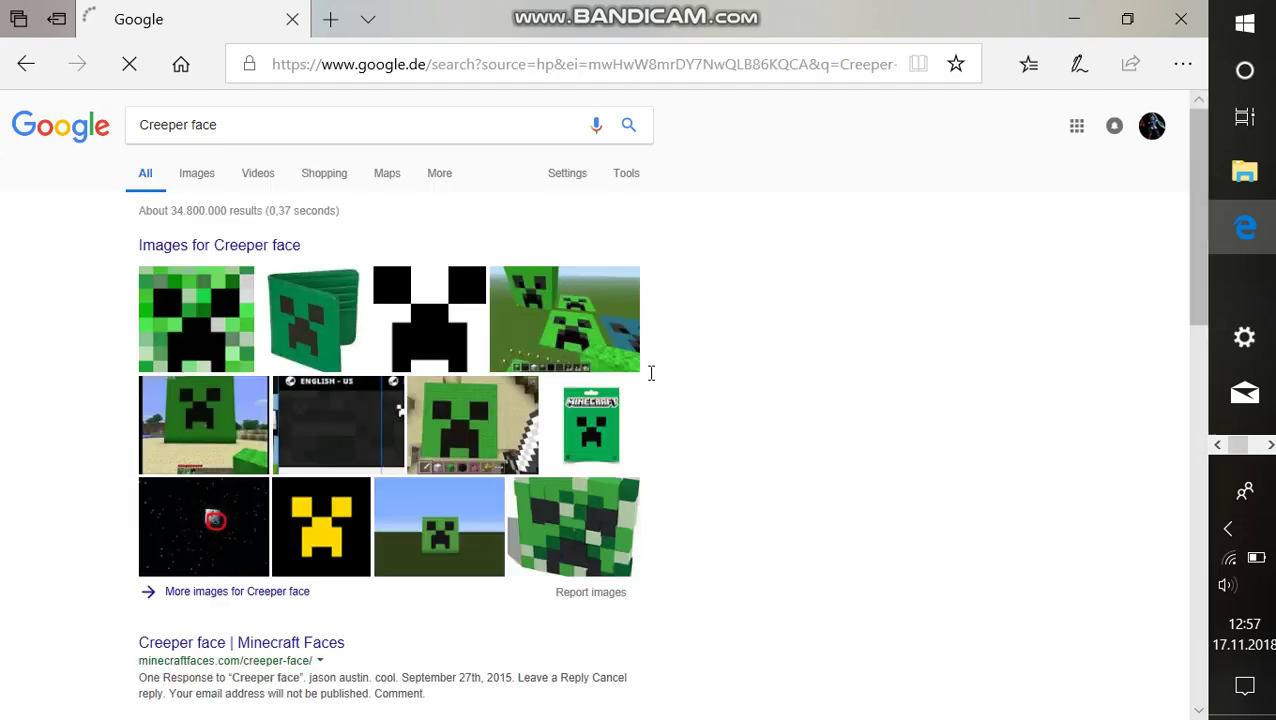
click(172, 306)
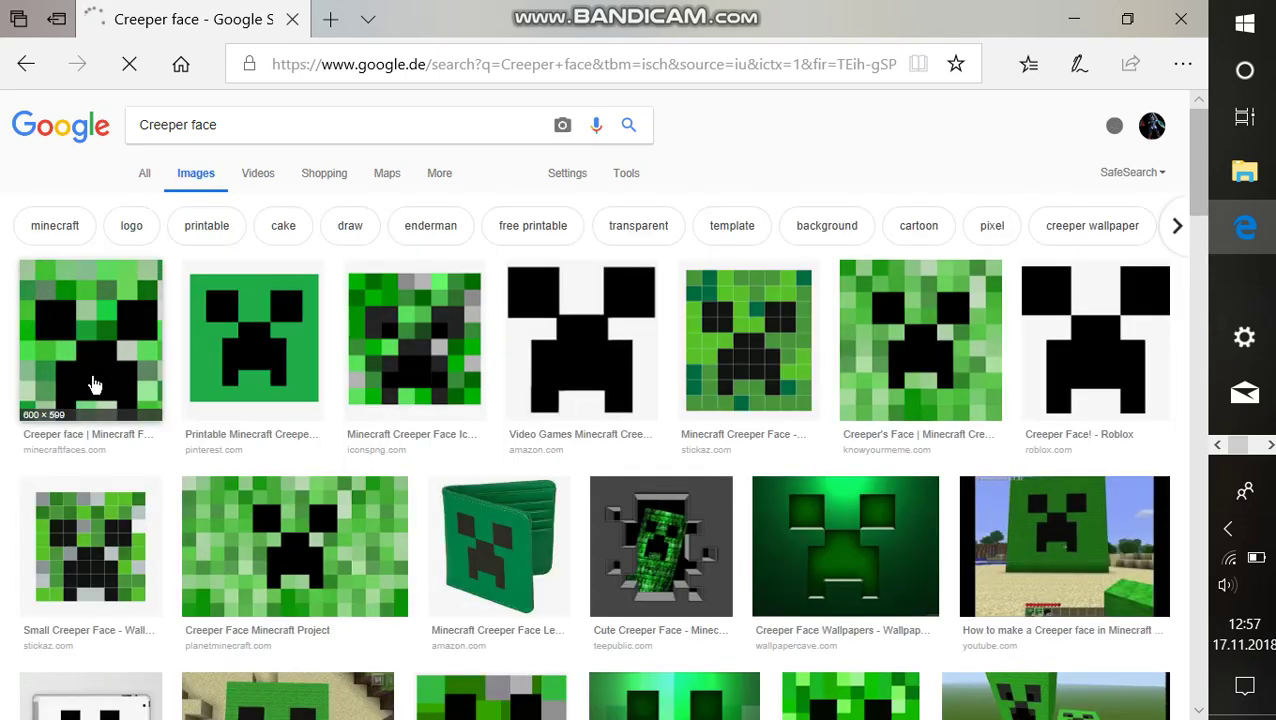
click(110, 386)
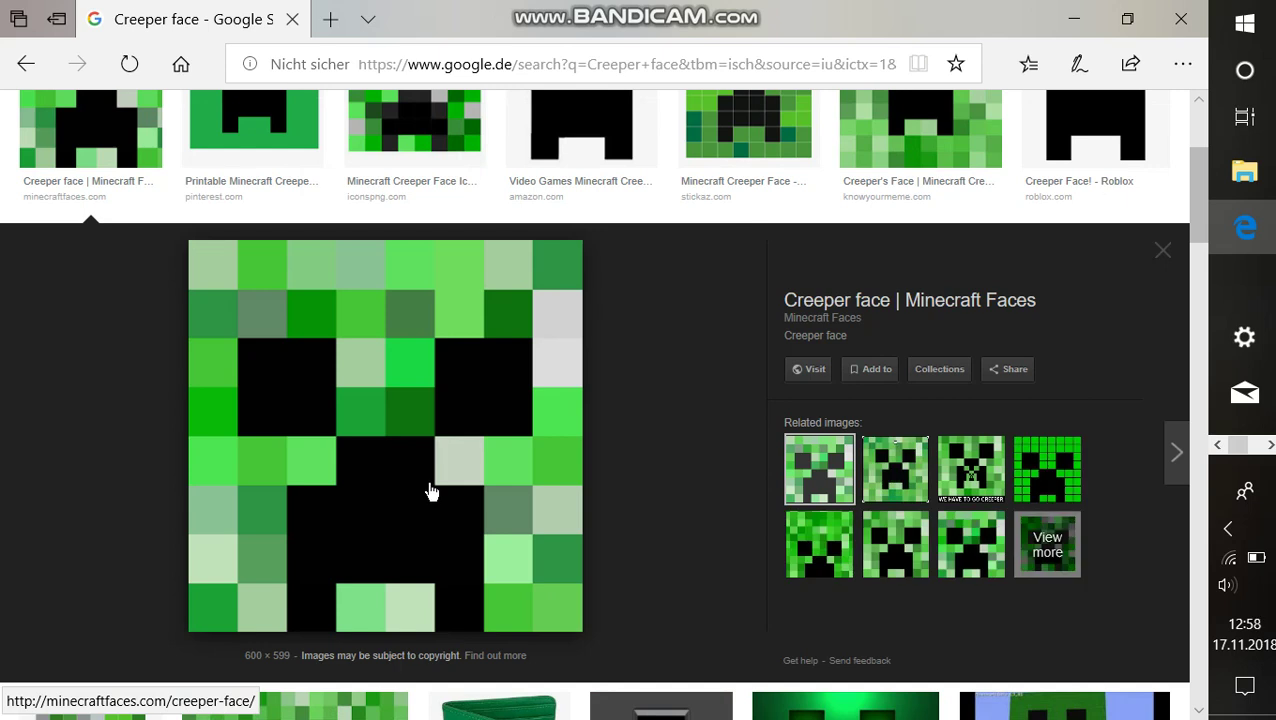
Step: Save the previewed creeper image as big-creeper-face.png in Bilder › Gespeicherte Bilder
right_click(430, 490)
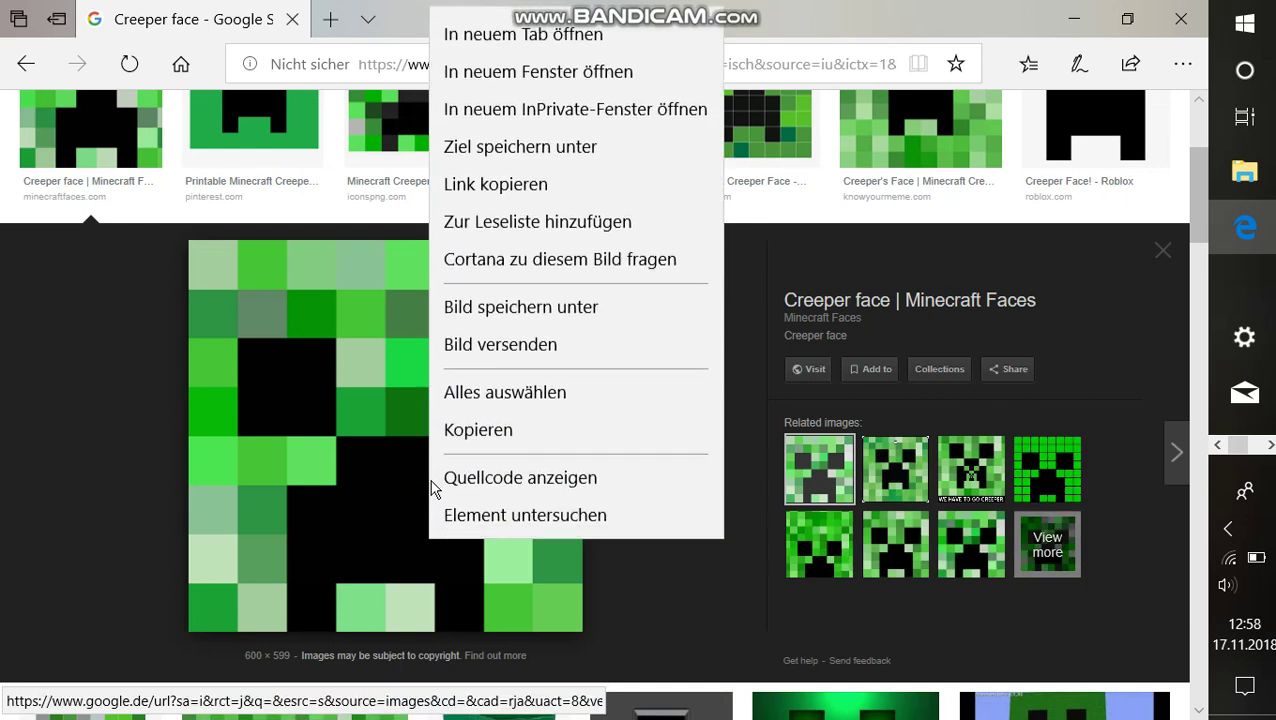
click(560, 318)
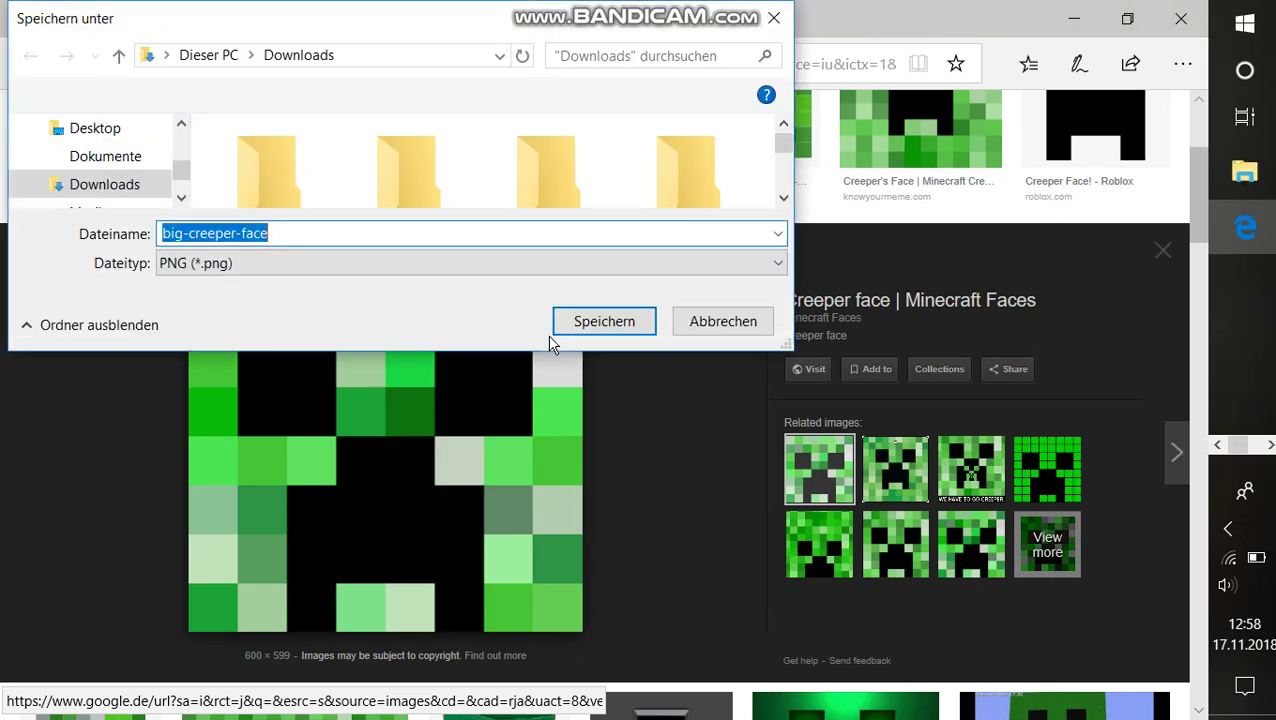
scroll(115, 175, down, 1)
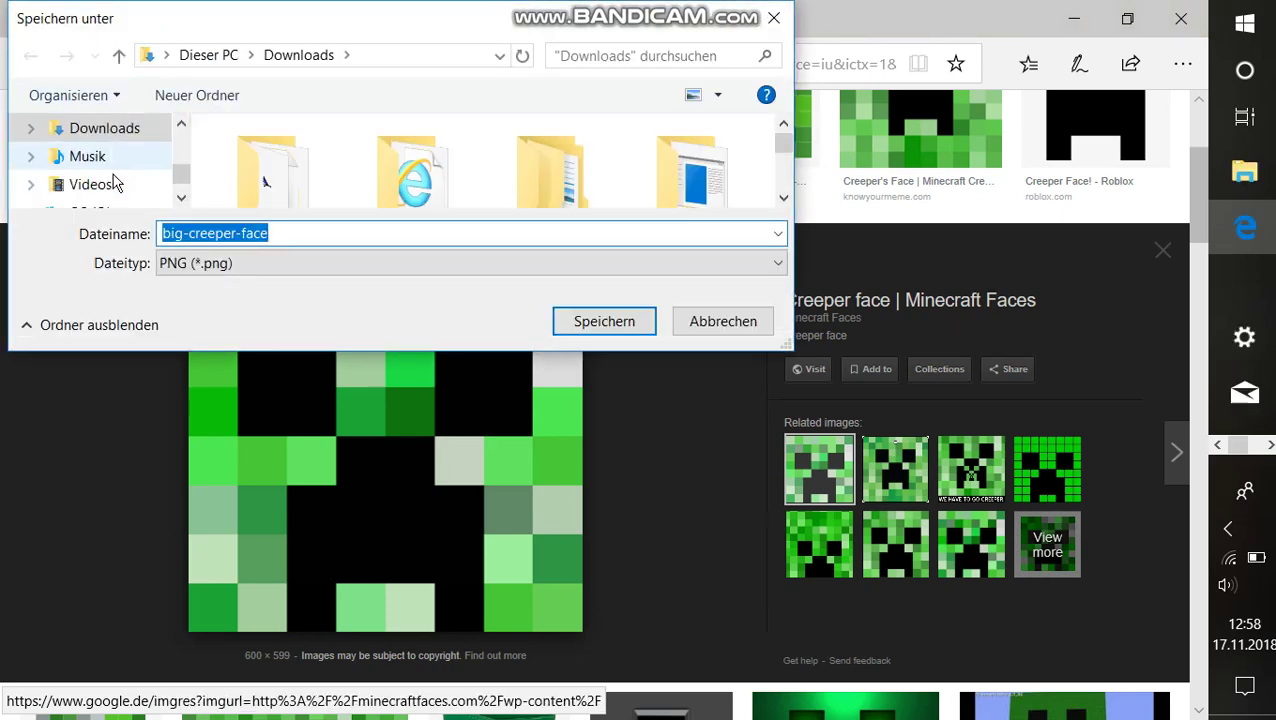
scroll(100, 160, up, 1)
scroll(103, 160, up, 2)
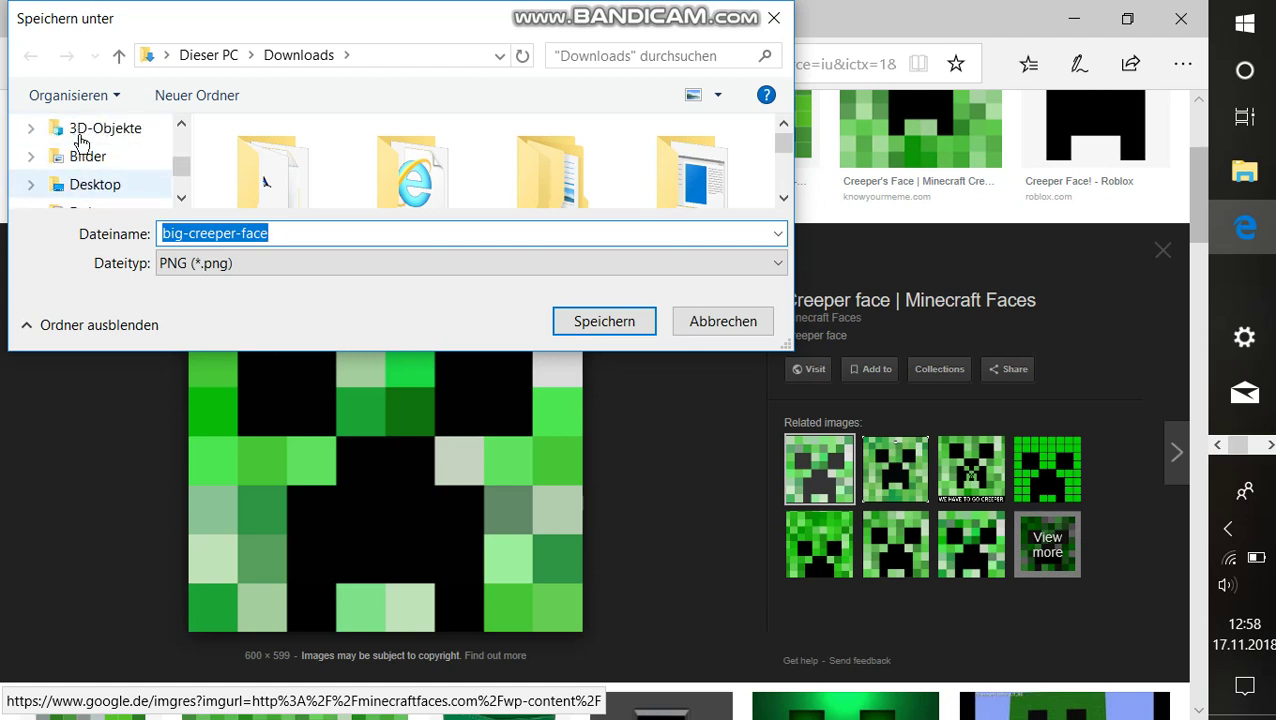
scroll(88, 177, down, 1)
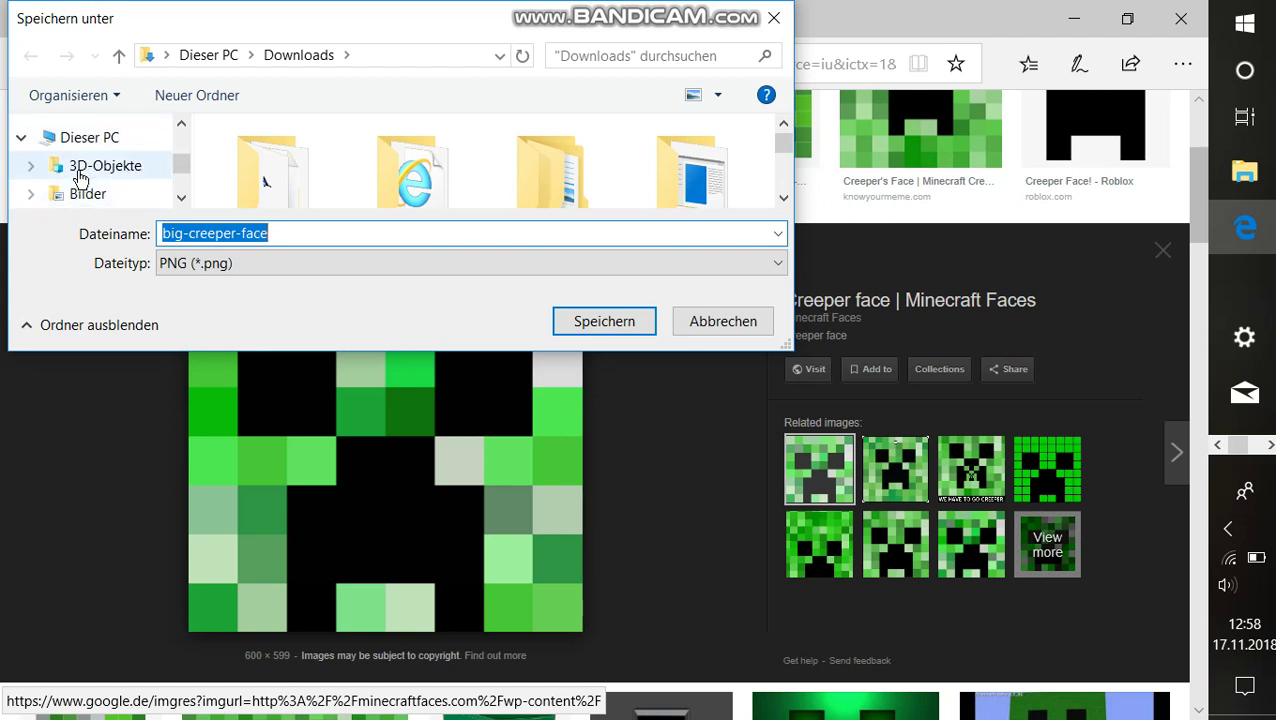
click(87, 193)
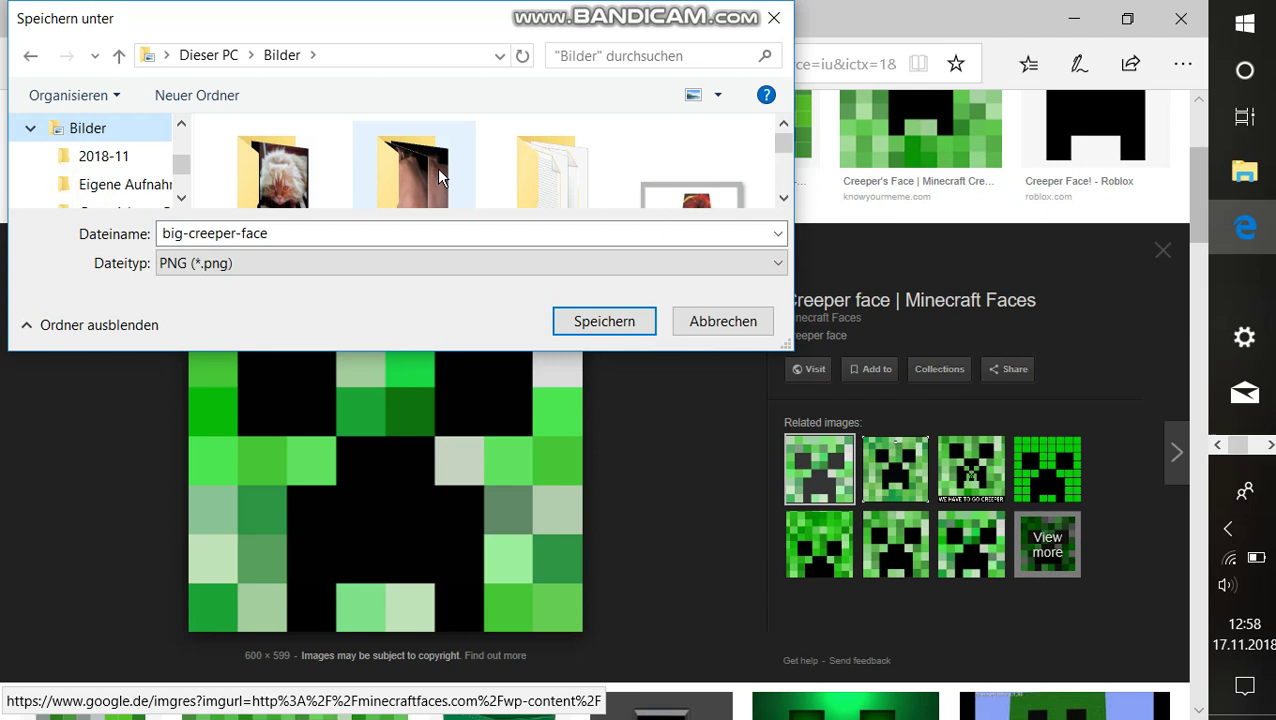
scroll(437, 167, down, 3)
scroll(520, 195, up, 3)
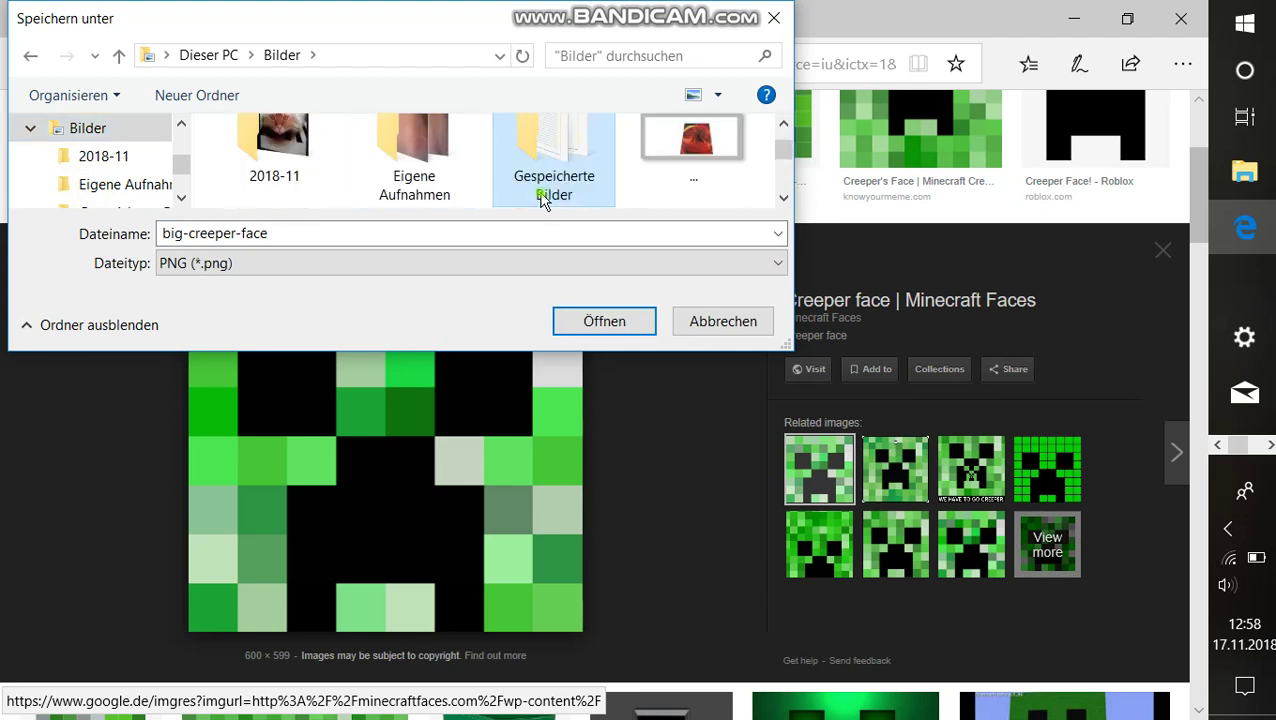
double_click(540, 196)
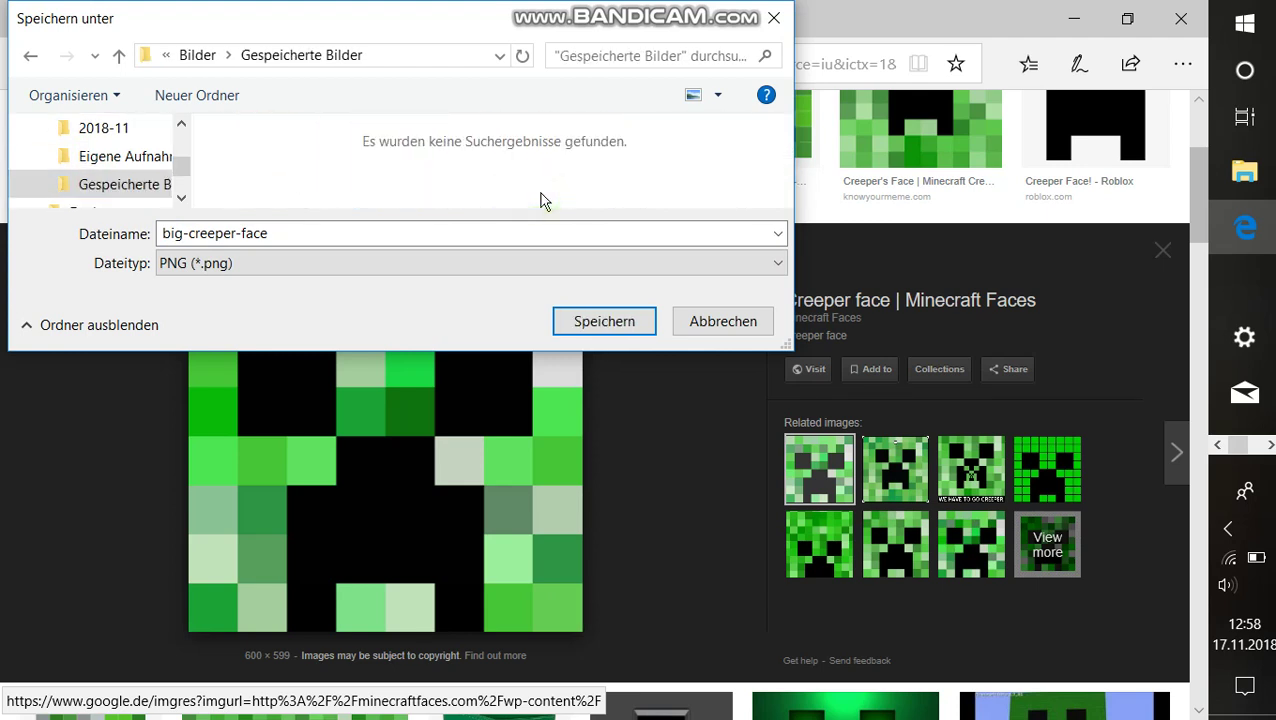
click(585, 320)
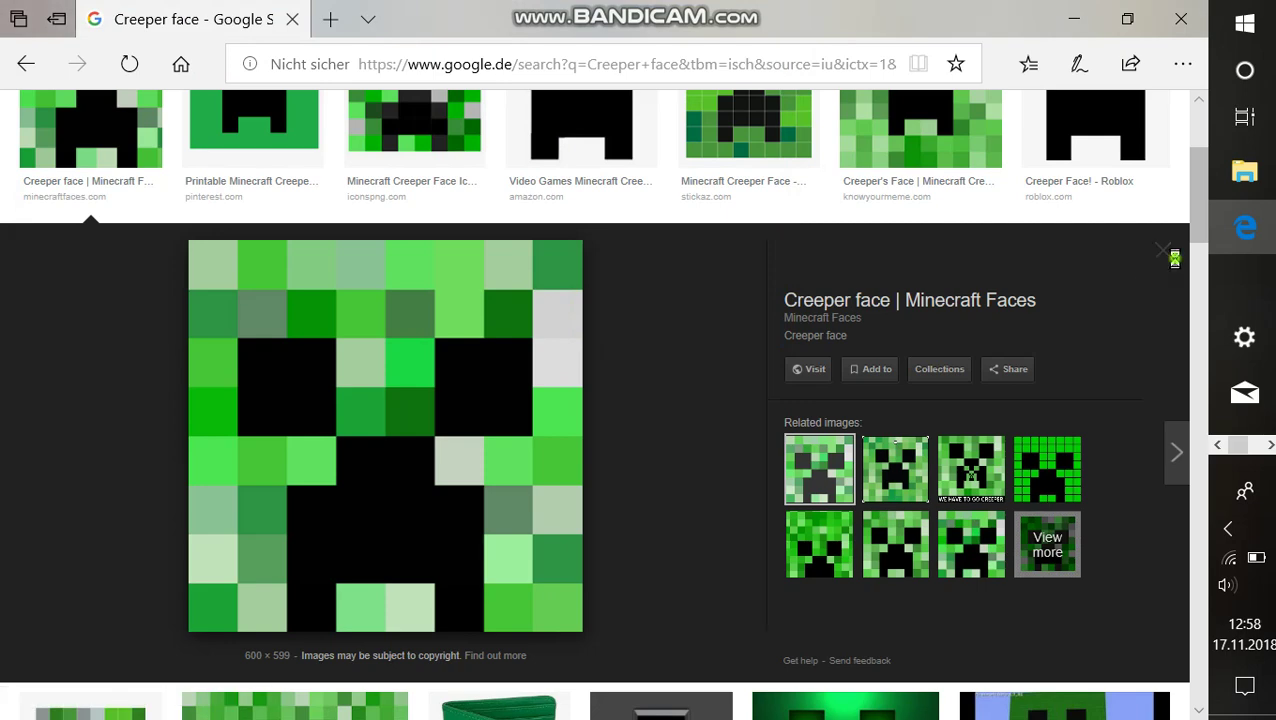
Step: Close the image preview, minimize the browser, and bring the paint.net window back
click(1163, 251)
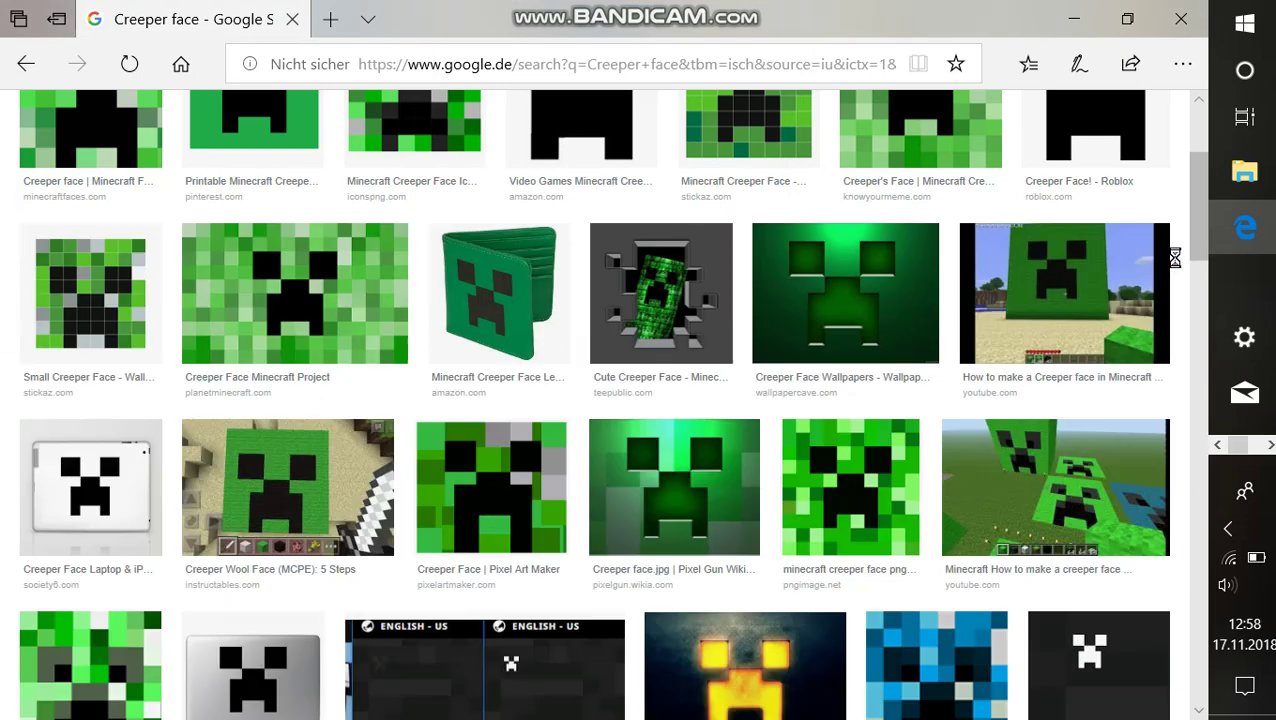
click(1074, 18)
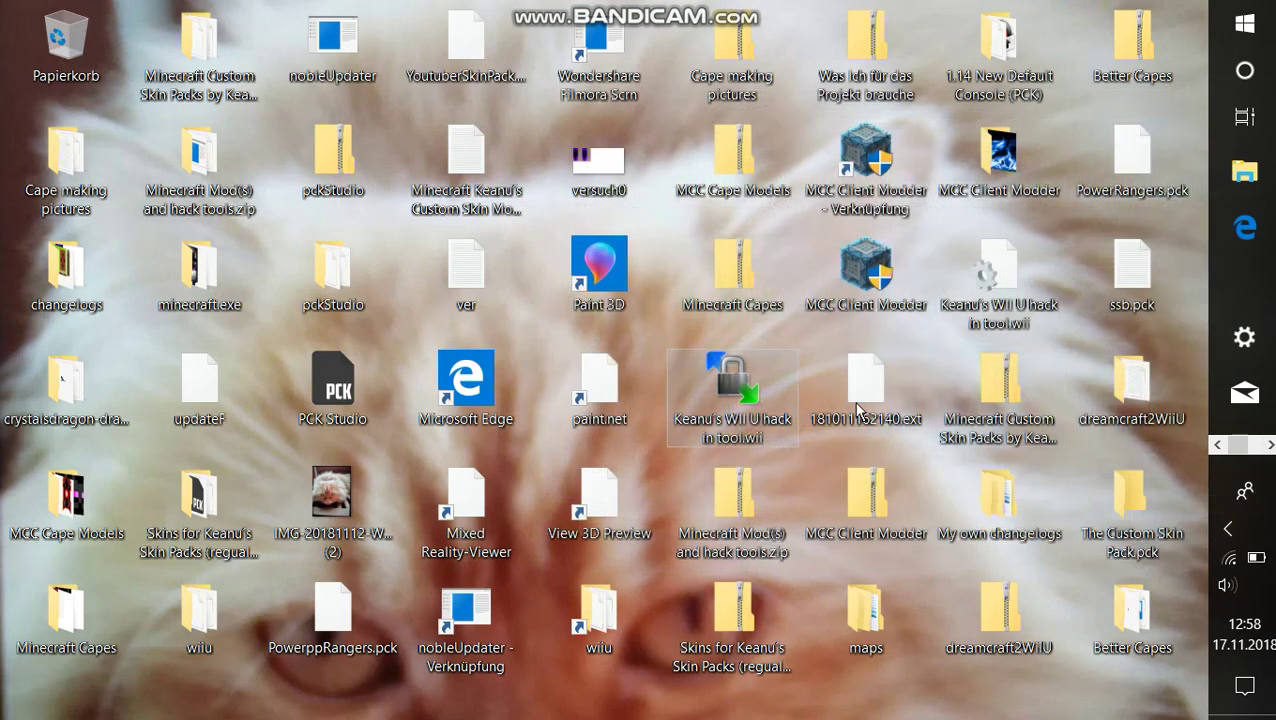
click(1270, 444)
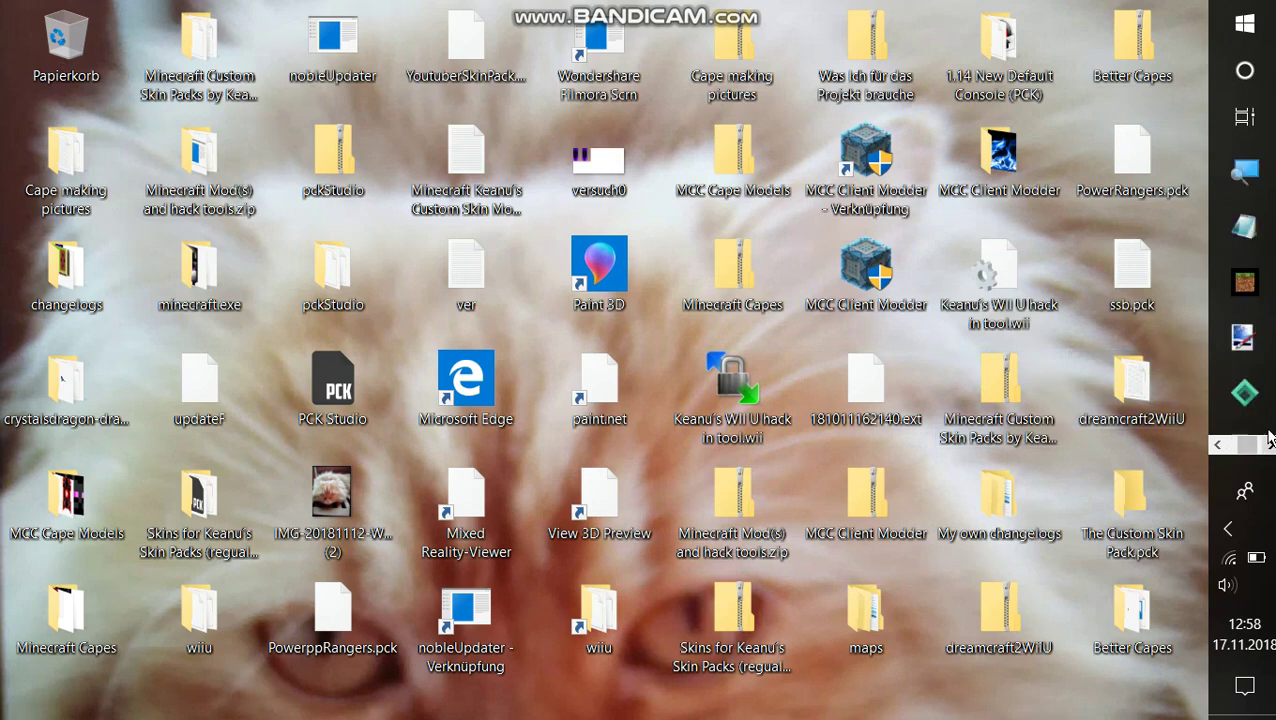
click(1241, 340)
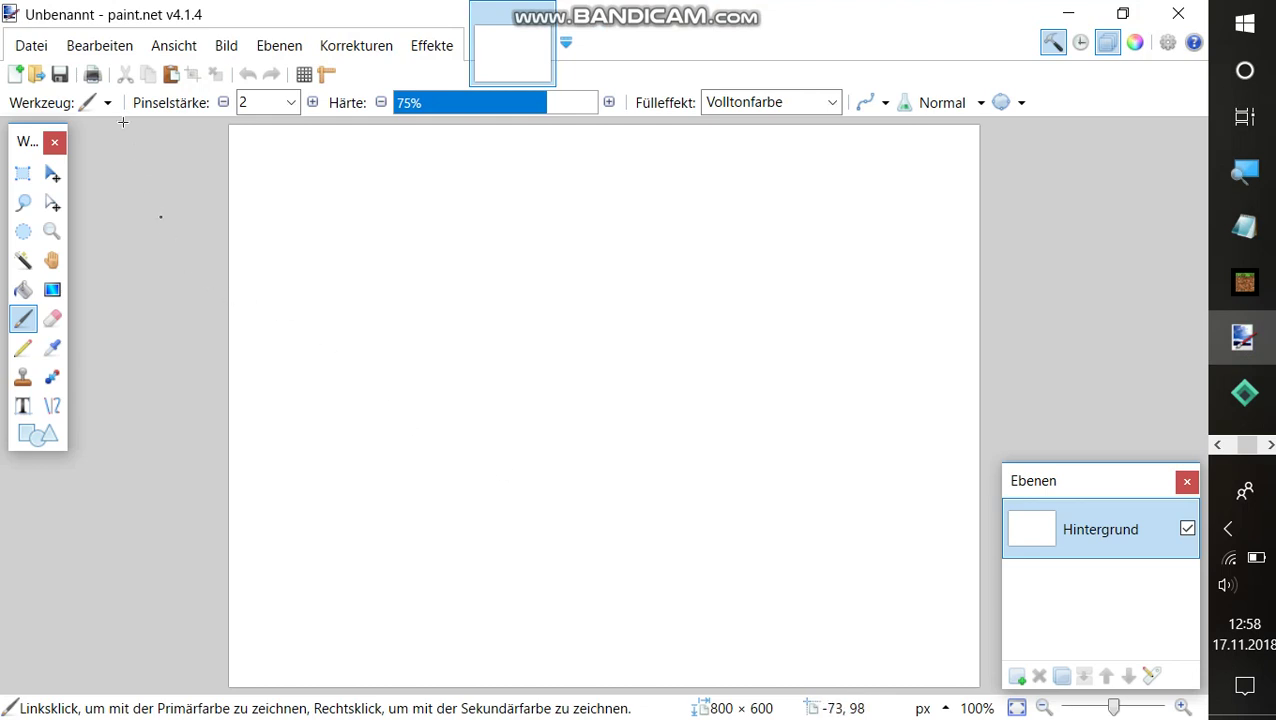
Step: Open big-creeper-face.png from Bilder › Gespeicherte Bilder
click(38, 75)
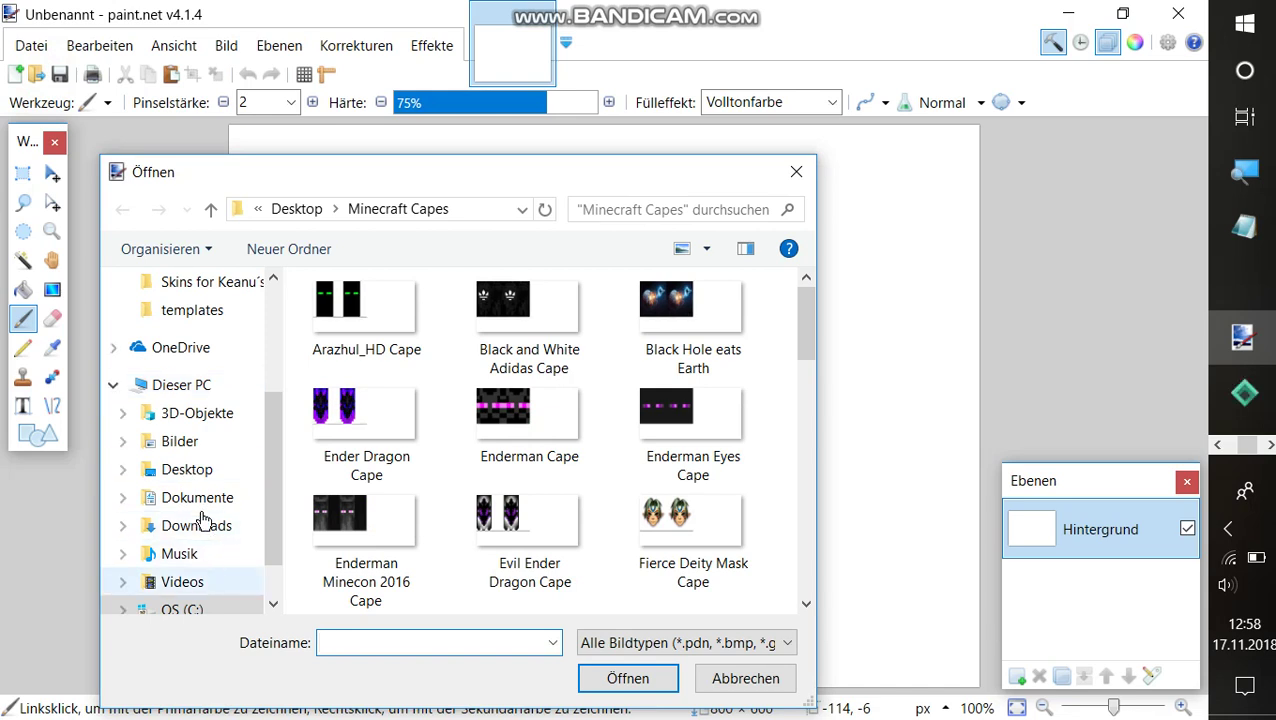
scroll(200, 490, up, 2)
scroll(205, 475, up, 1)
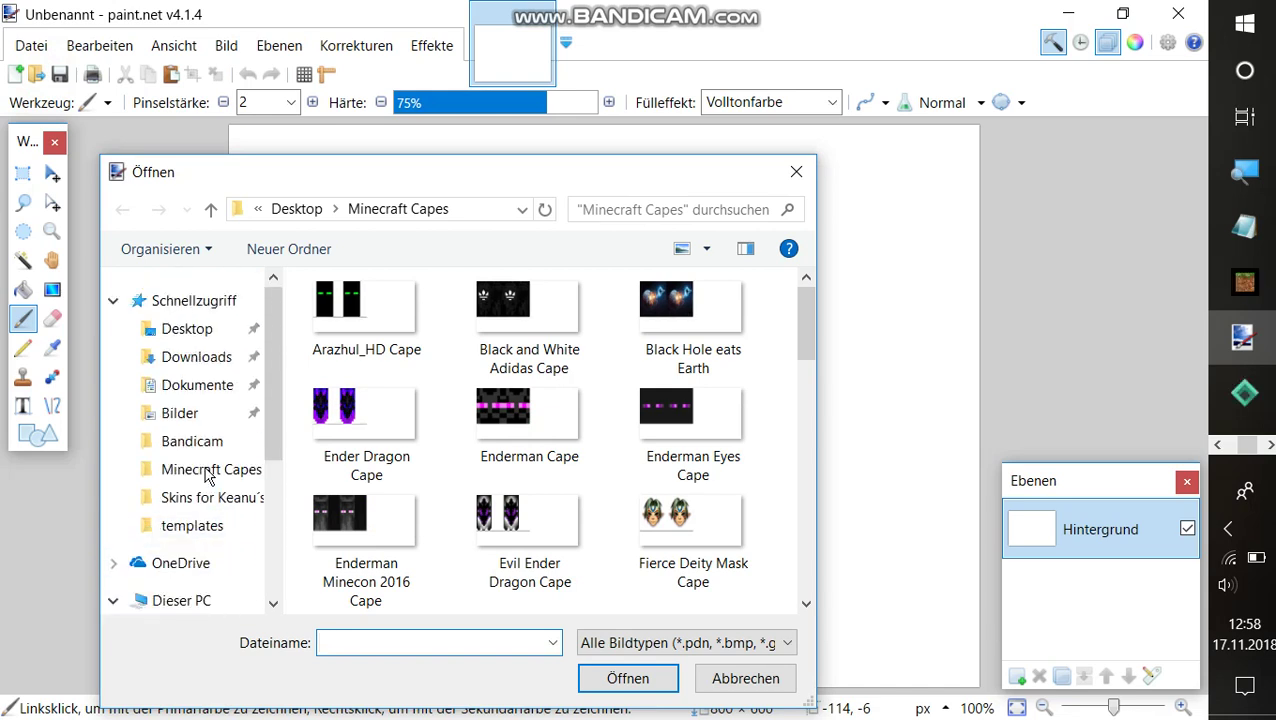
scroll(183, 400, down, 1)
scroll(183, 398, down, 1)
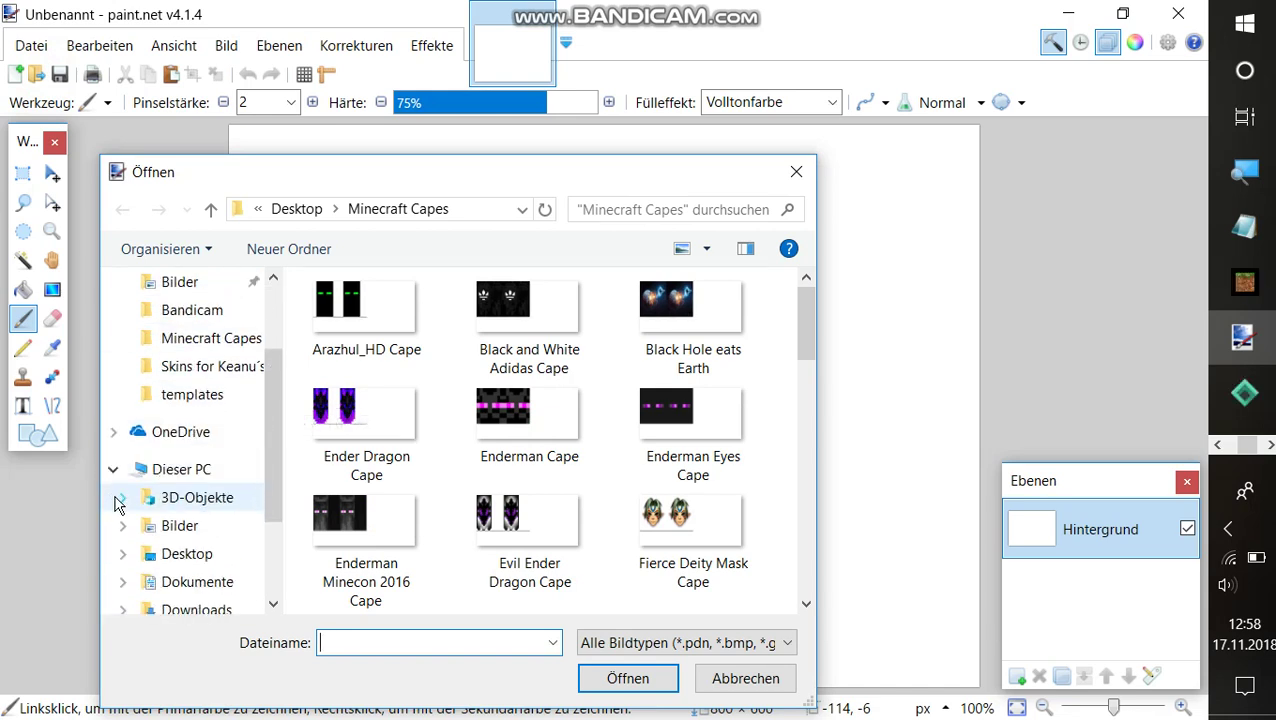
click(168, 525)
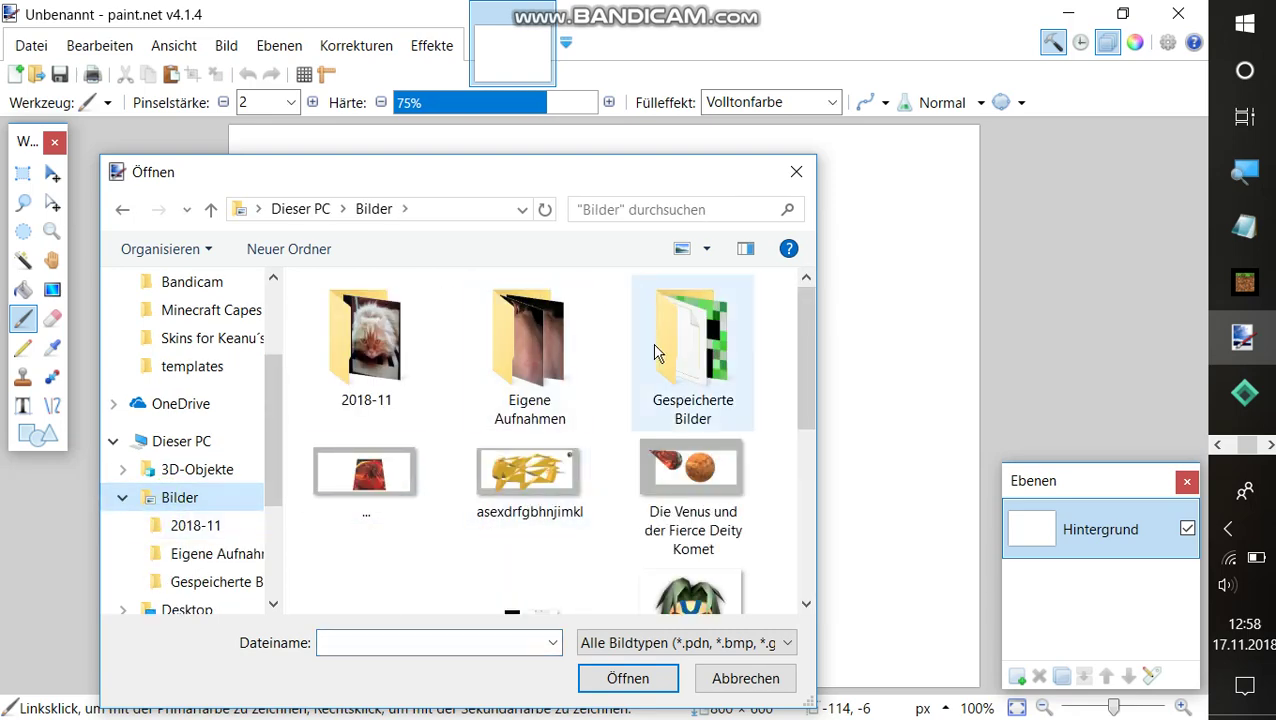
double_click(658, 353)
double_click(365, 362)
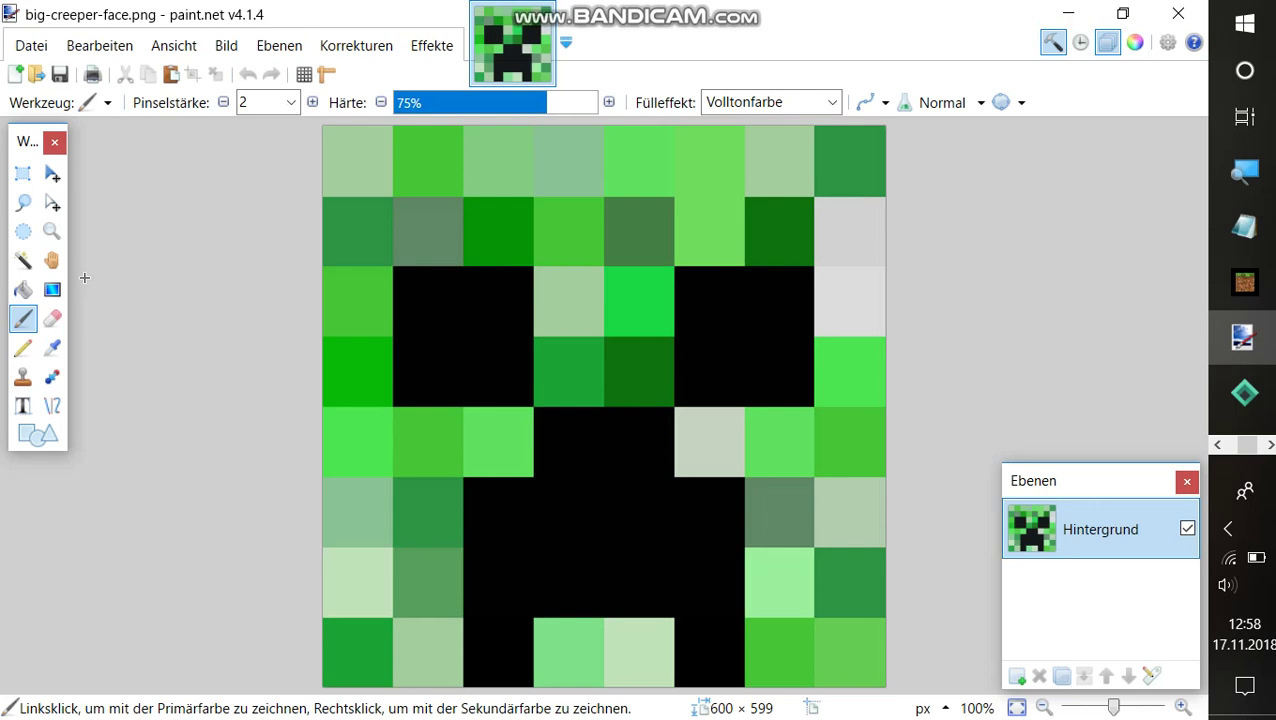
Step: Resize the creeper image to 136 × 181 pixels, then rectangle-select the whole image
click(228, 44)
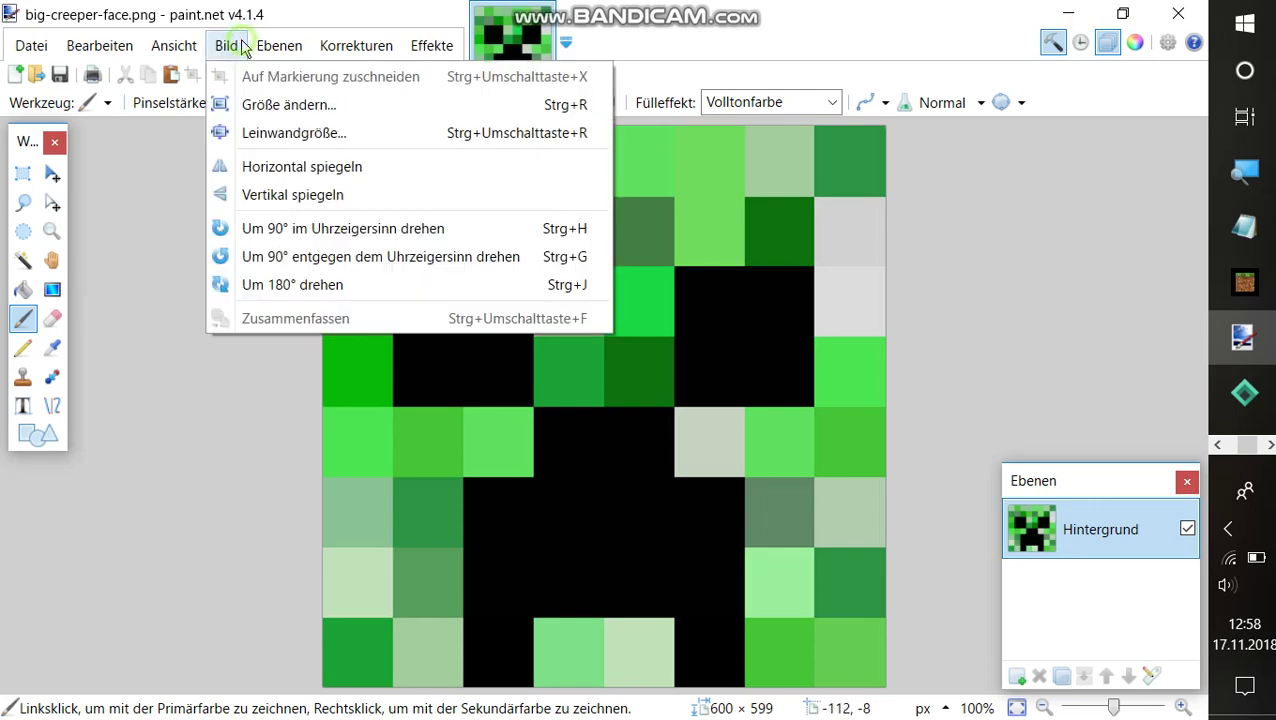
click(262, 90)
click(228, 44)
click(257, 106)
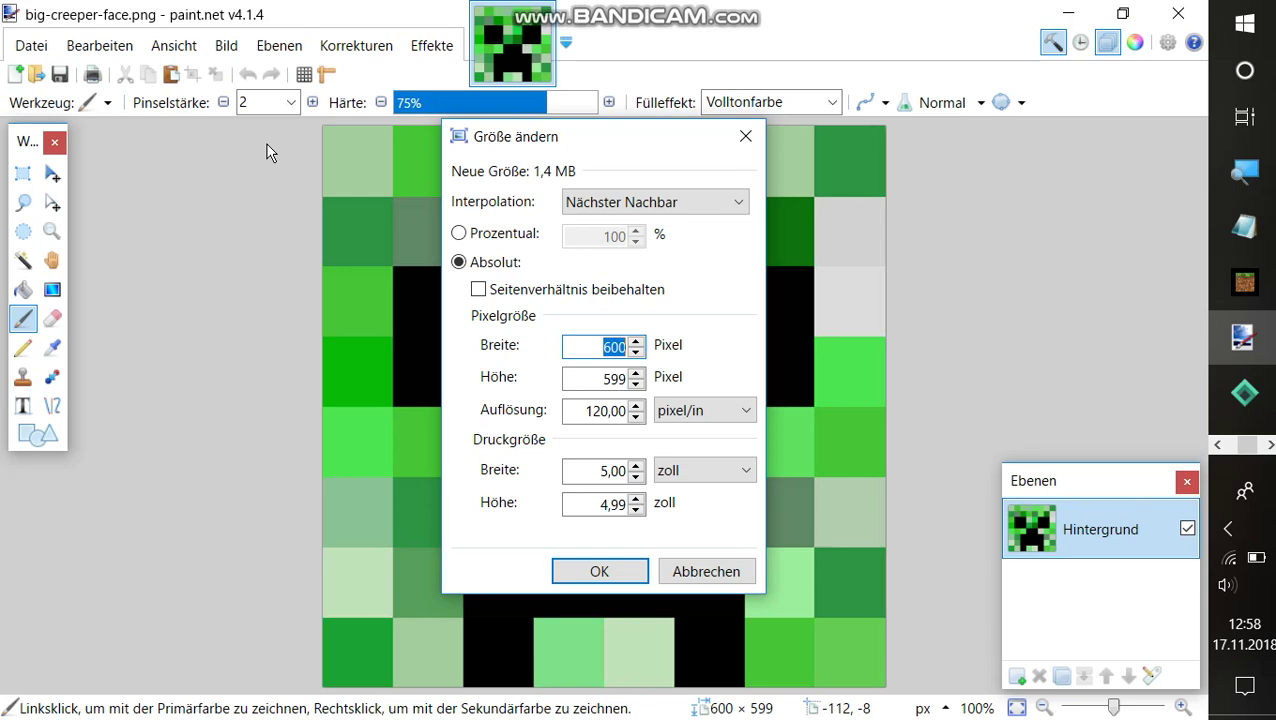
text(91)
key(Tab)
text(136)
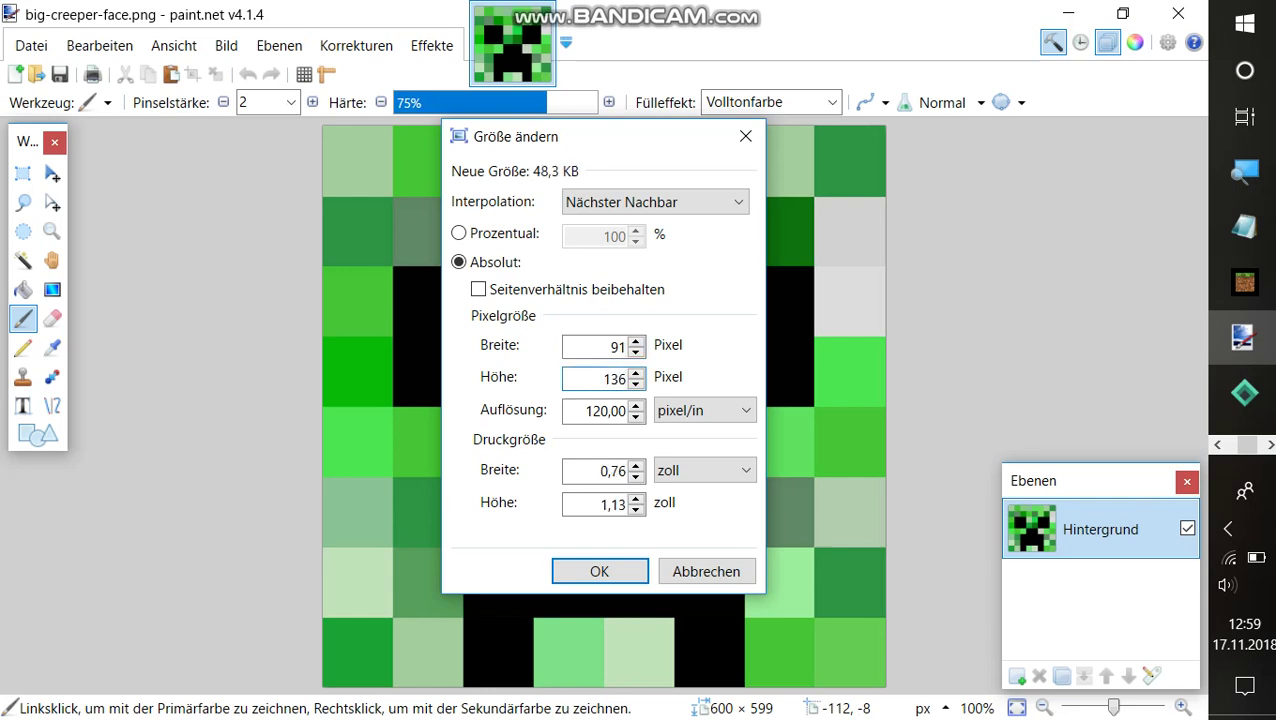
key(BackSpace)
key(BackSpace)
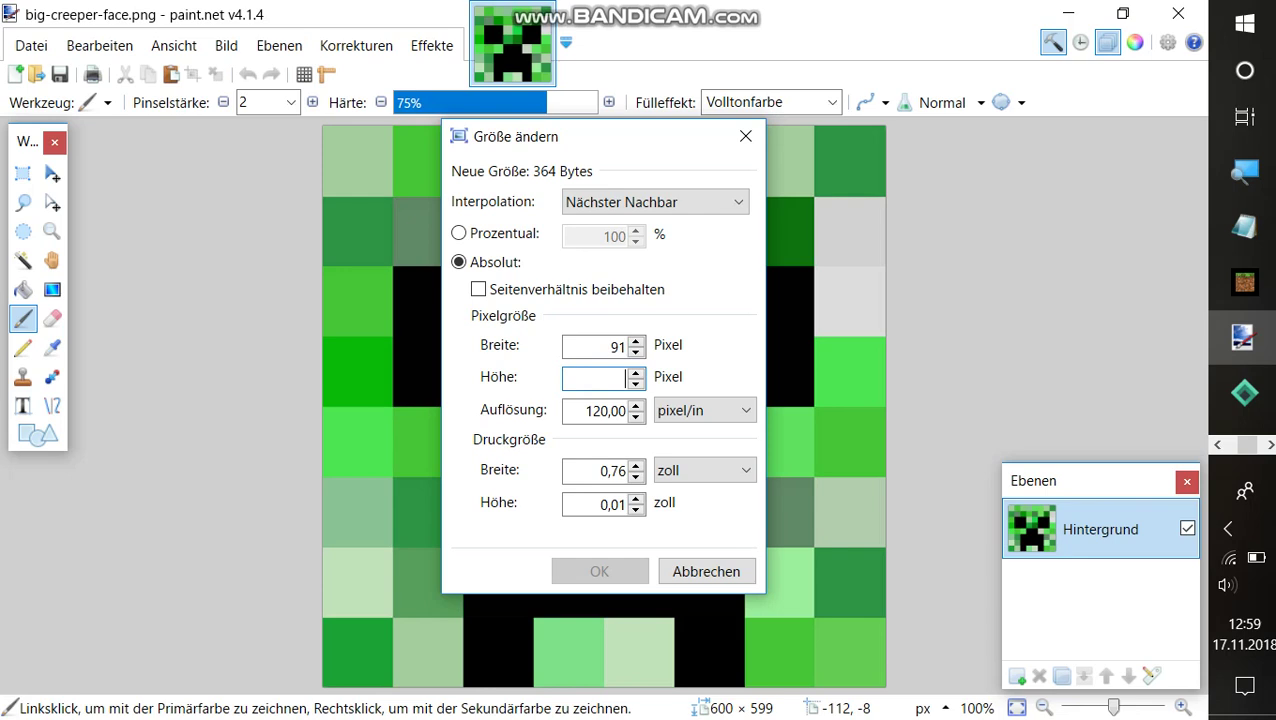
text(181)
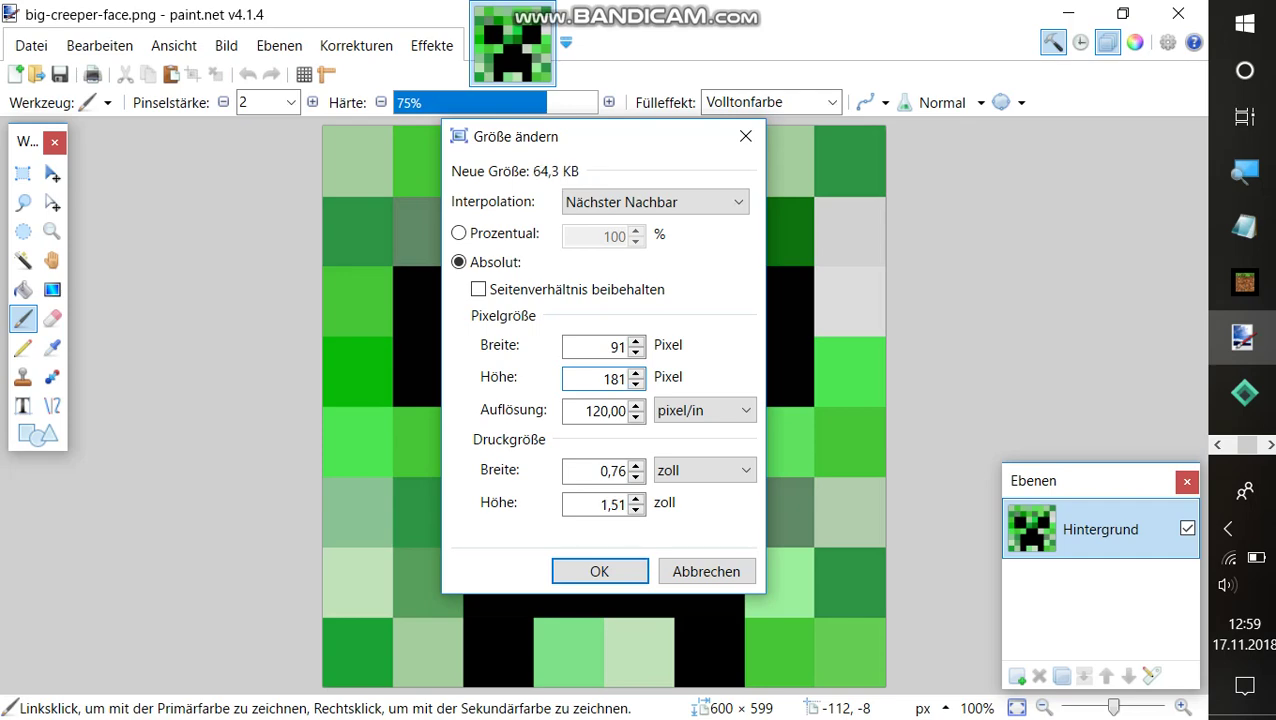
key(shift+Tab)
text(6)
key(Return)
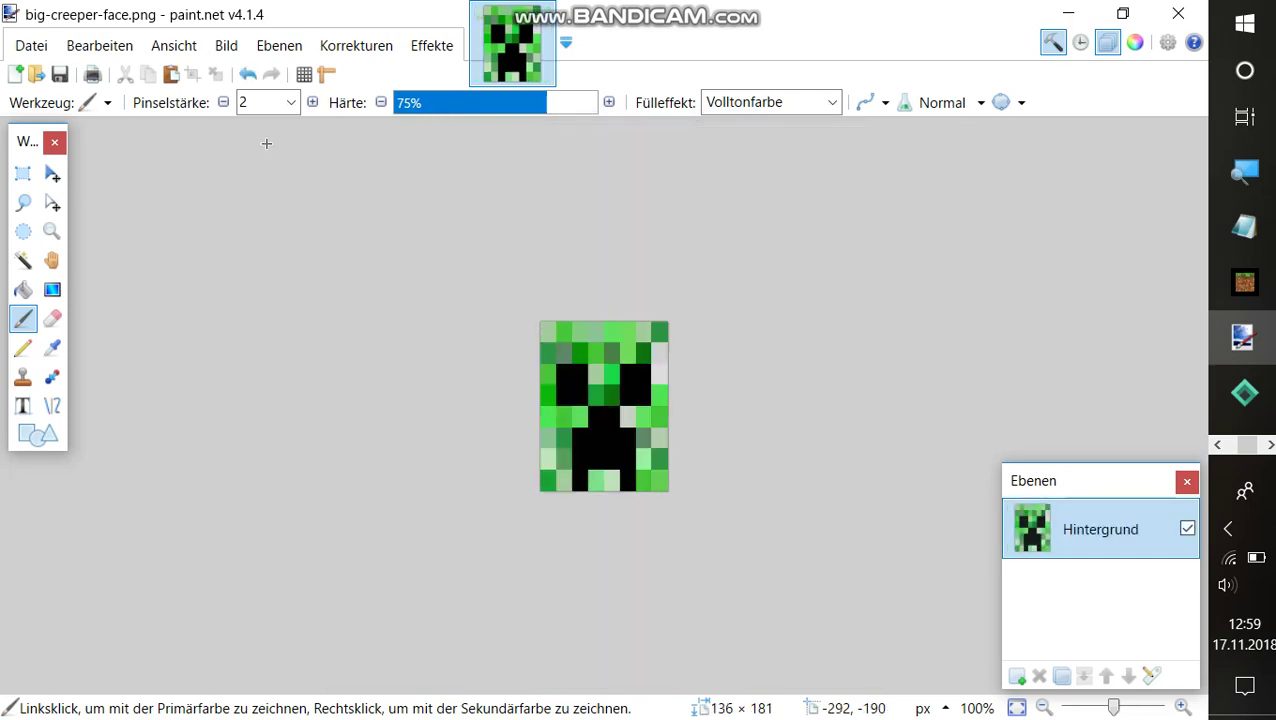
click(20, 175)
mouse_move(450, 259)
mouse_down()
mouse_move(633, 490)
mouse_move(750, 543)
mouse_up()
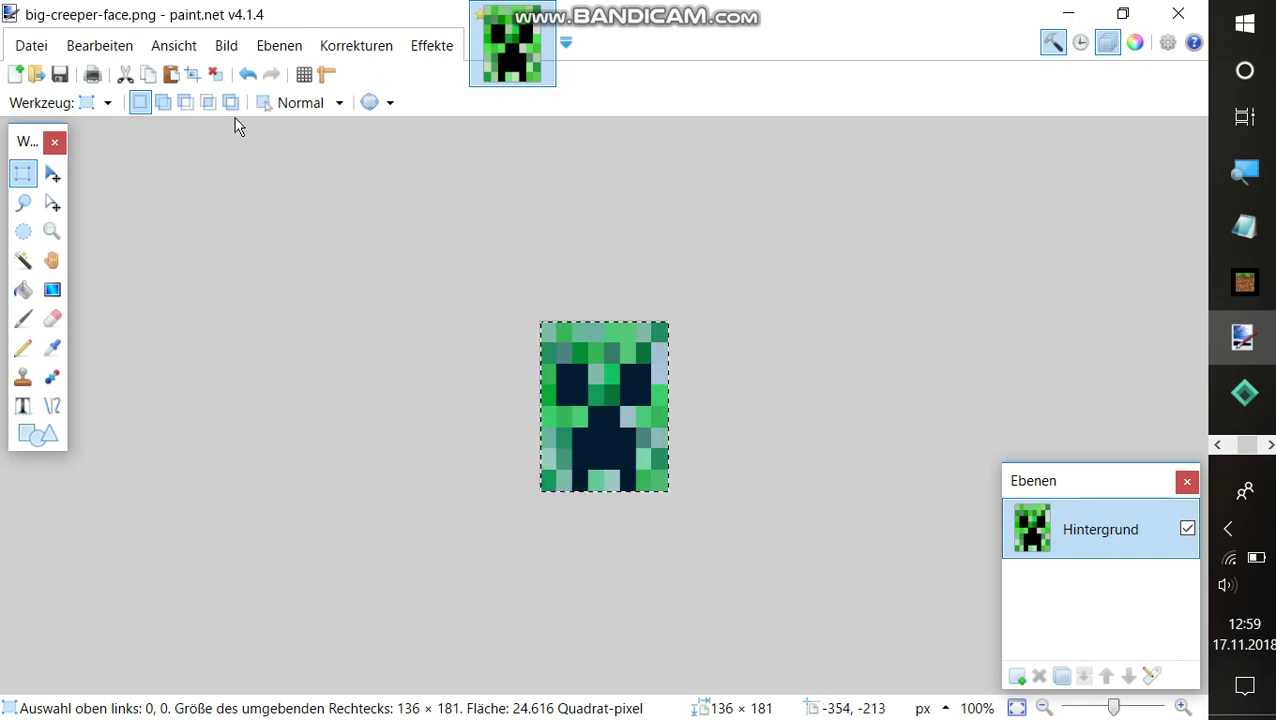
Step: Create a new blank image 270 pixels wide and 181 high
click(15, 74)
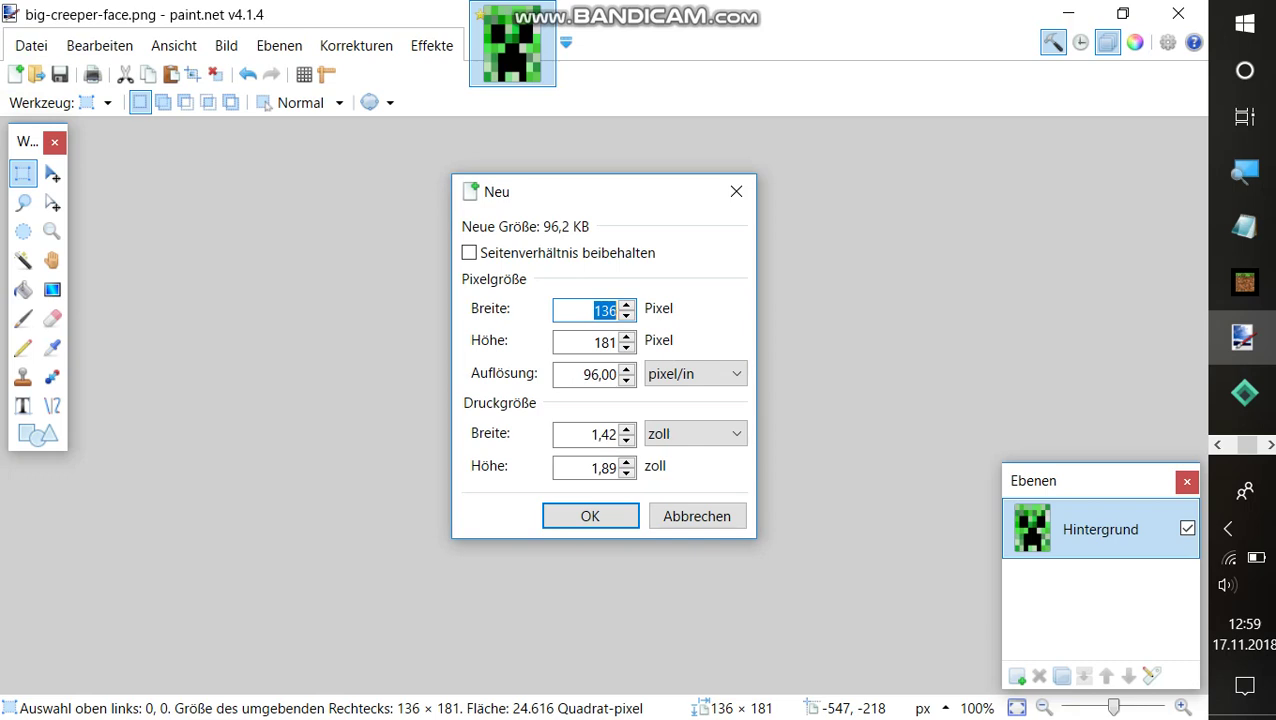
text(270)
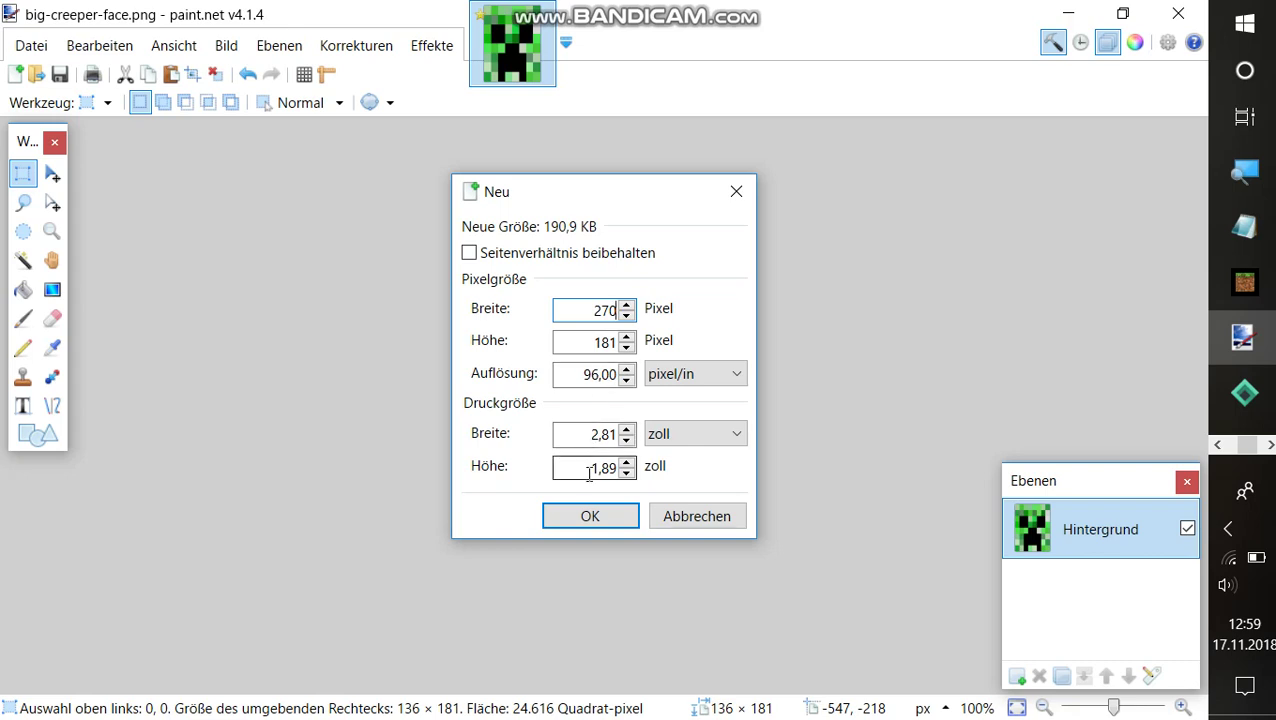
click(590, 518)
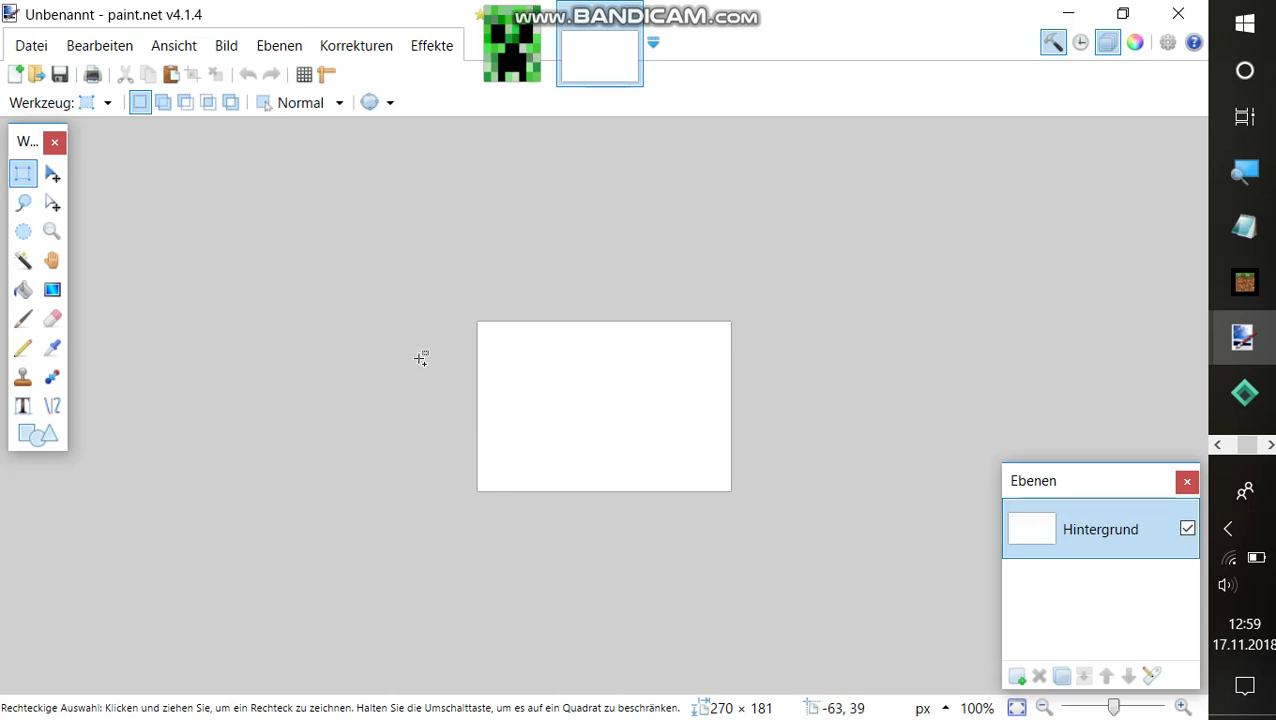
Step: Paste the creeper face twice, moving the second copy into the right half
key(ctrl+v)
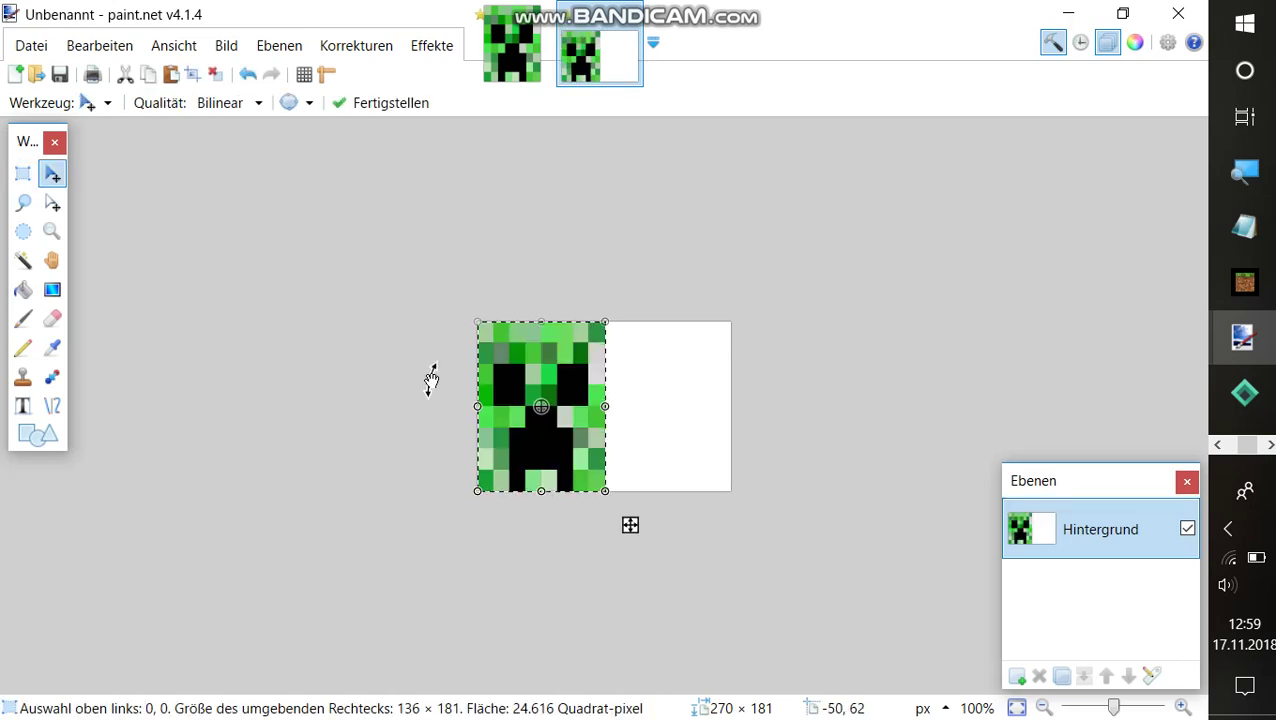
key(ctrl+d)
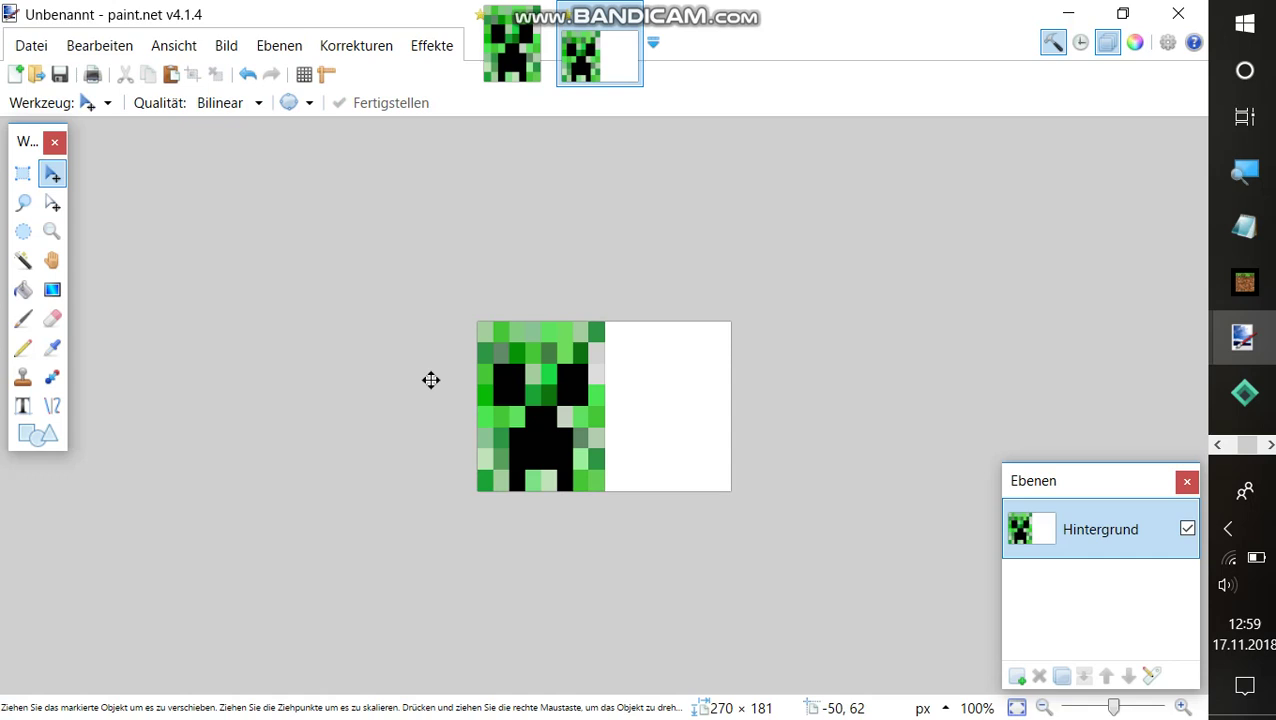
click(629, 526)
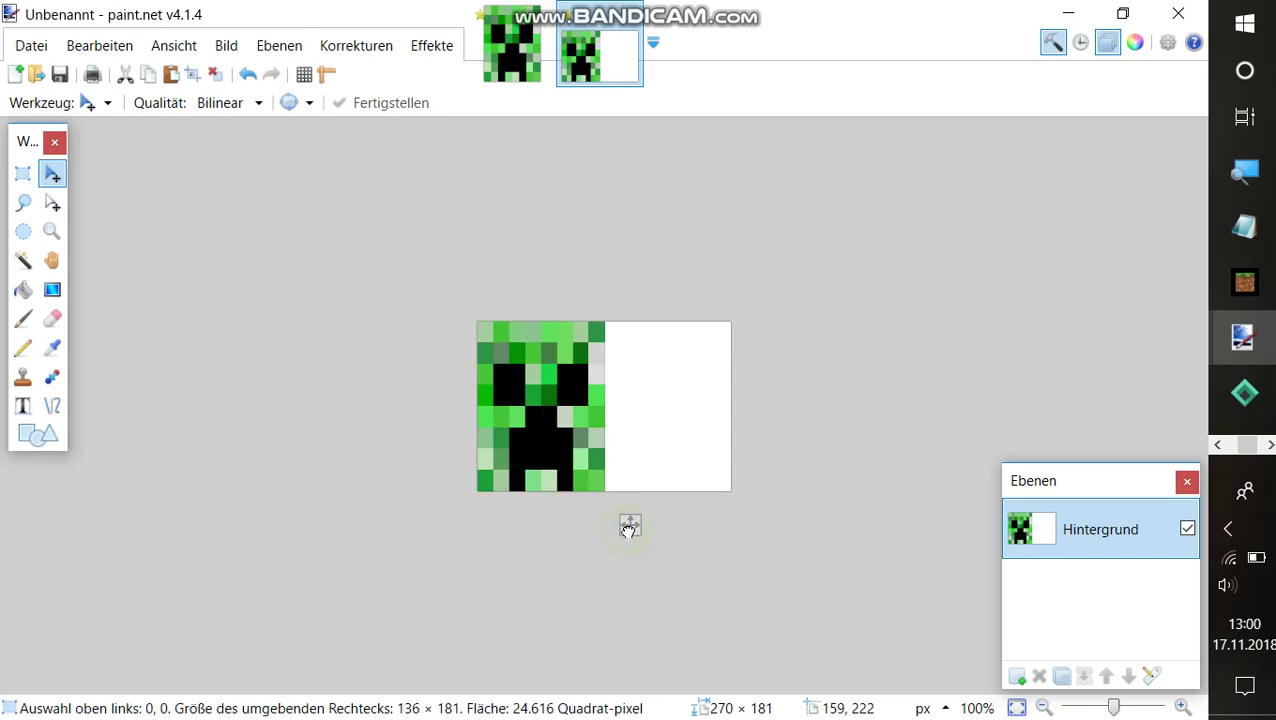
mouse_move(629, 526)
mouse_down()
mouse_move(777, 513)
mouse_move(757, 524)
mouse_up()
key(Return)
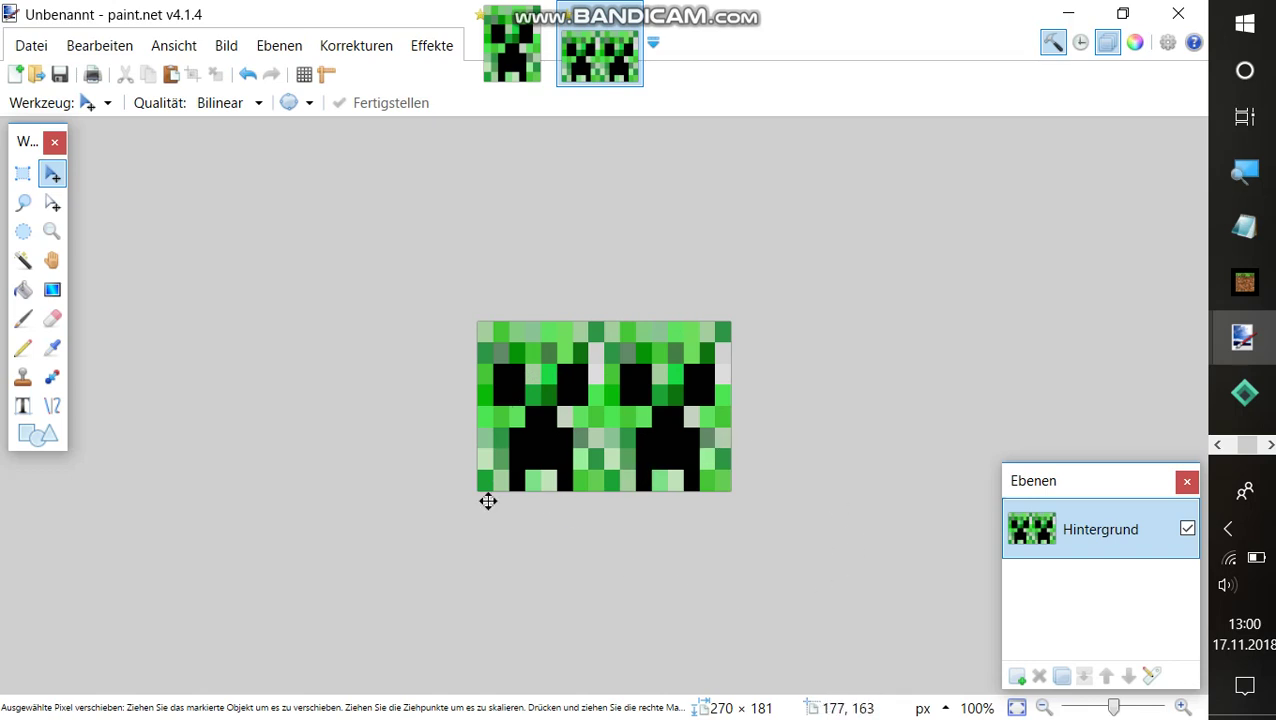
Step: Select the whole two-creeper image and save it as creeperfacecapemodel.png in Desktop › MCC Cape Models
click(23, 174)
mouse_move(345, 225)
mouse_down()
mouse_move(641, 440)
mouse_move(872, 504)
mouse_up()
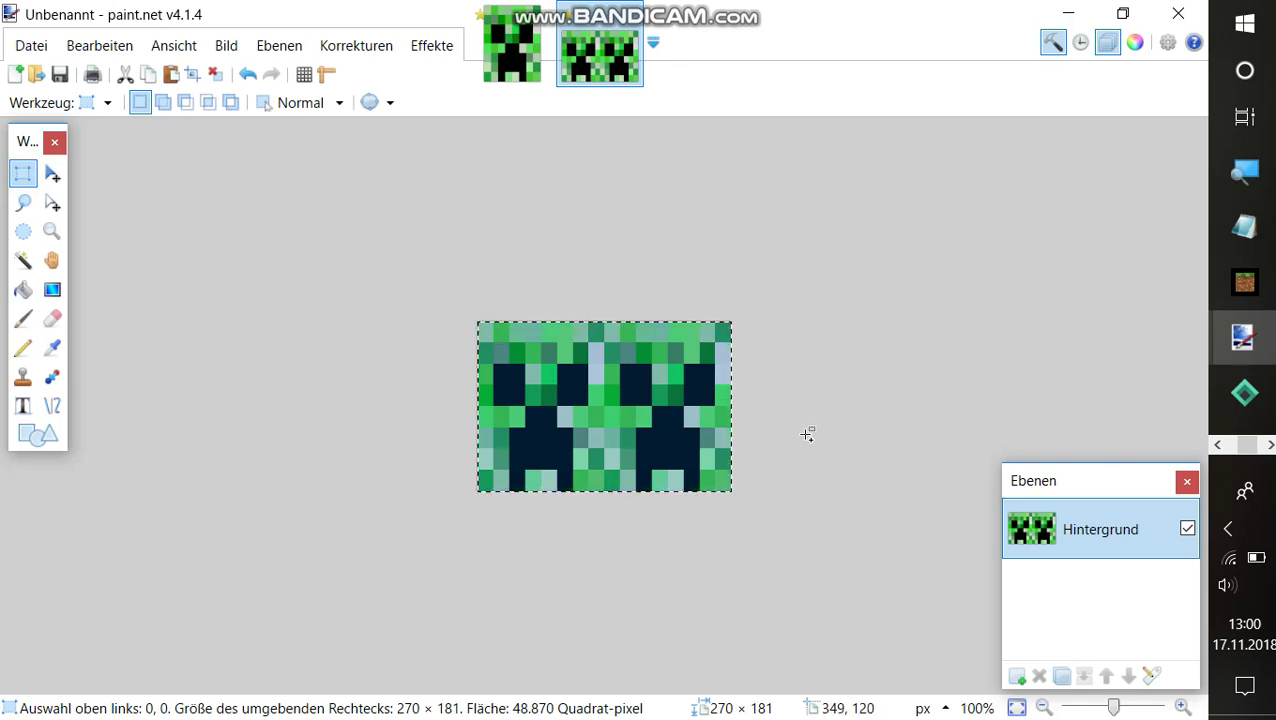
key(ctrl+s)
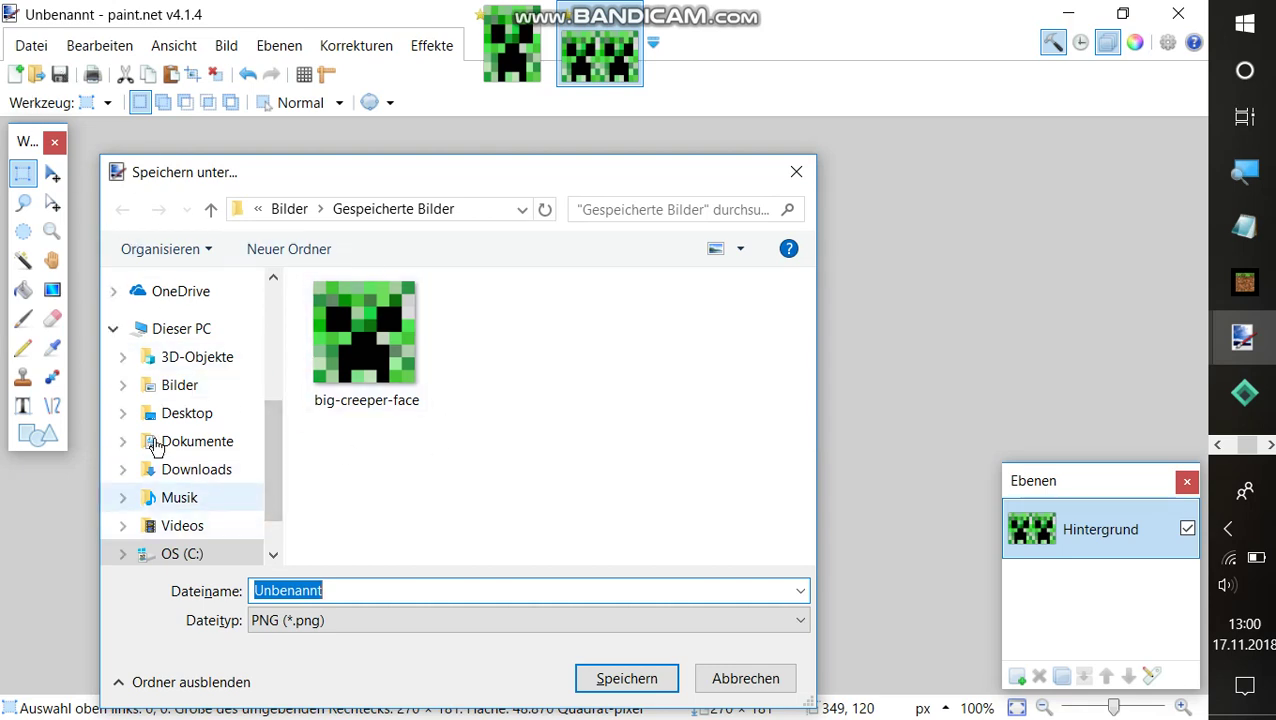
scroll(148, 447, down, 1)
scroll(141, 528, up, 3)
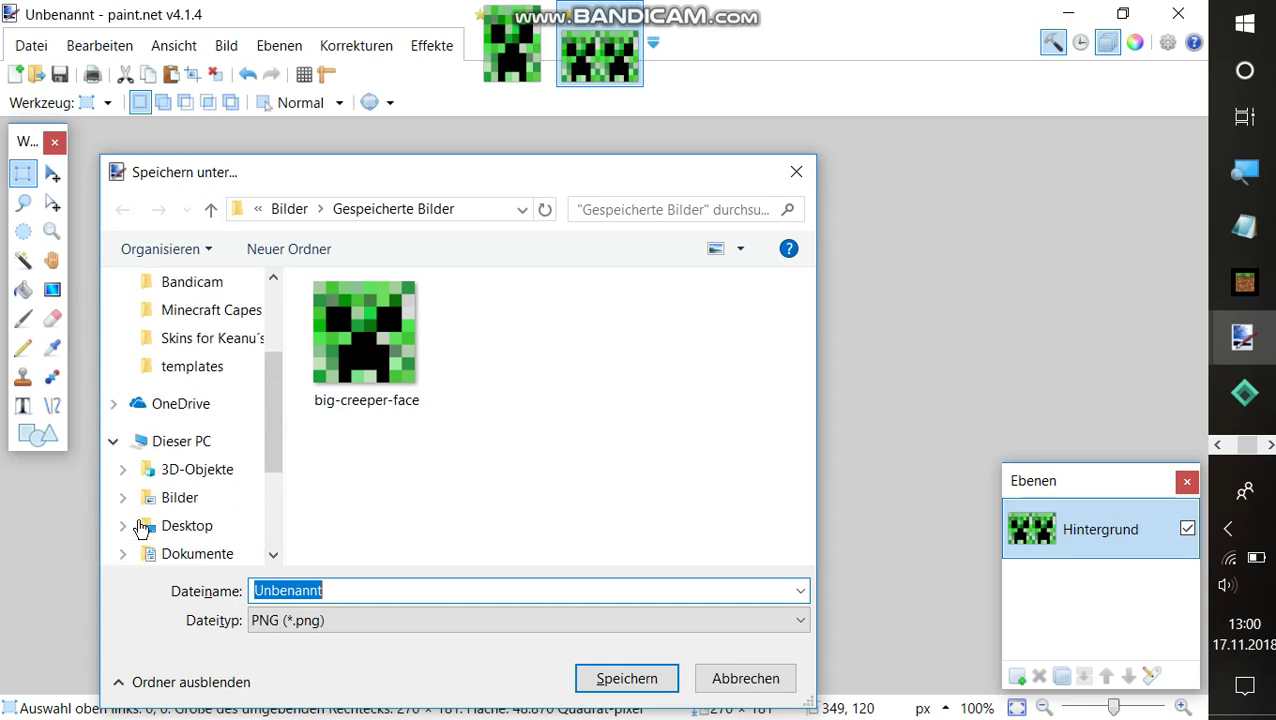
scroll(171, 285, up, 3)
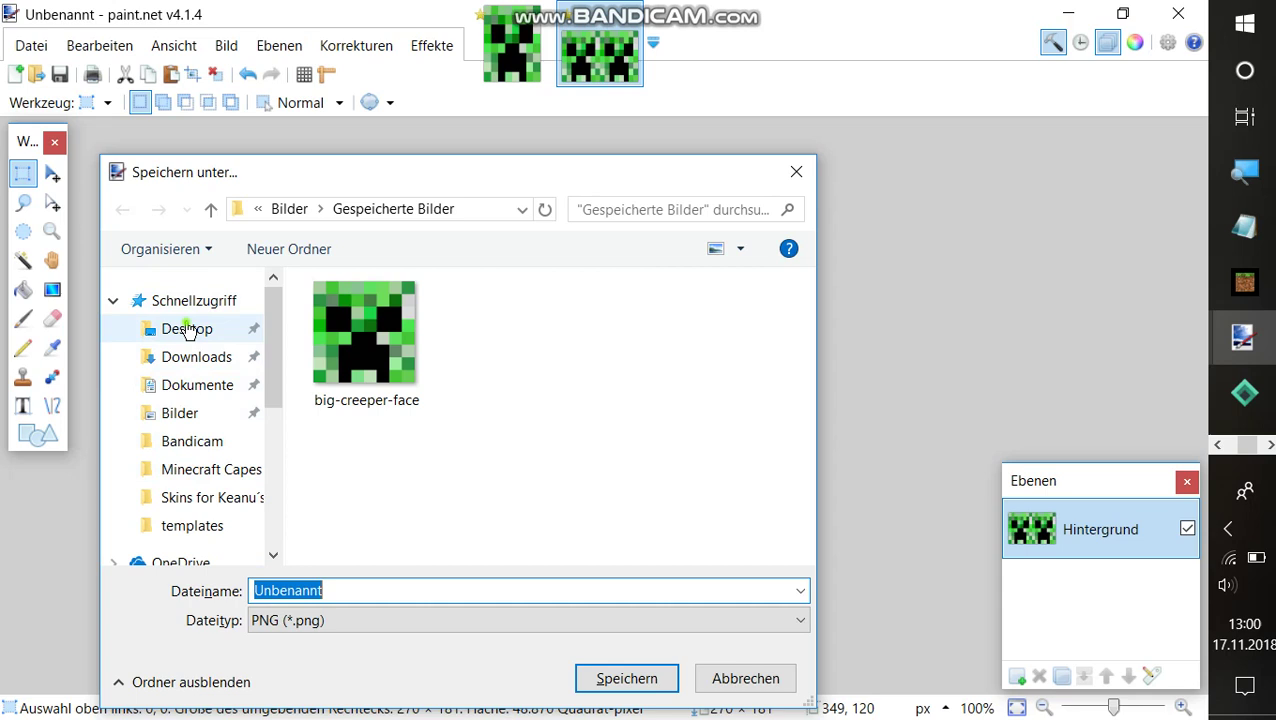
click(186, 330)
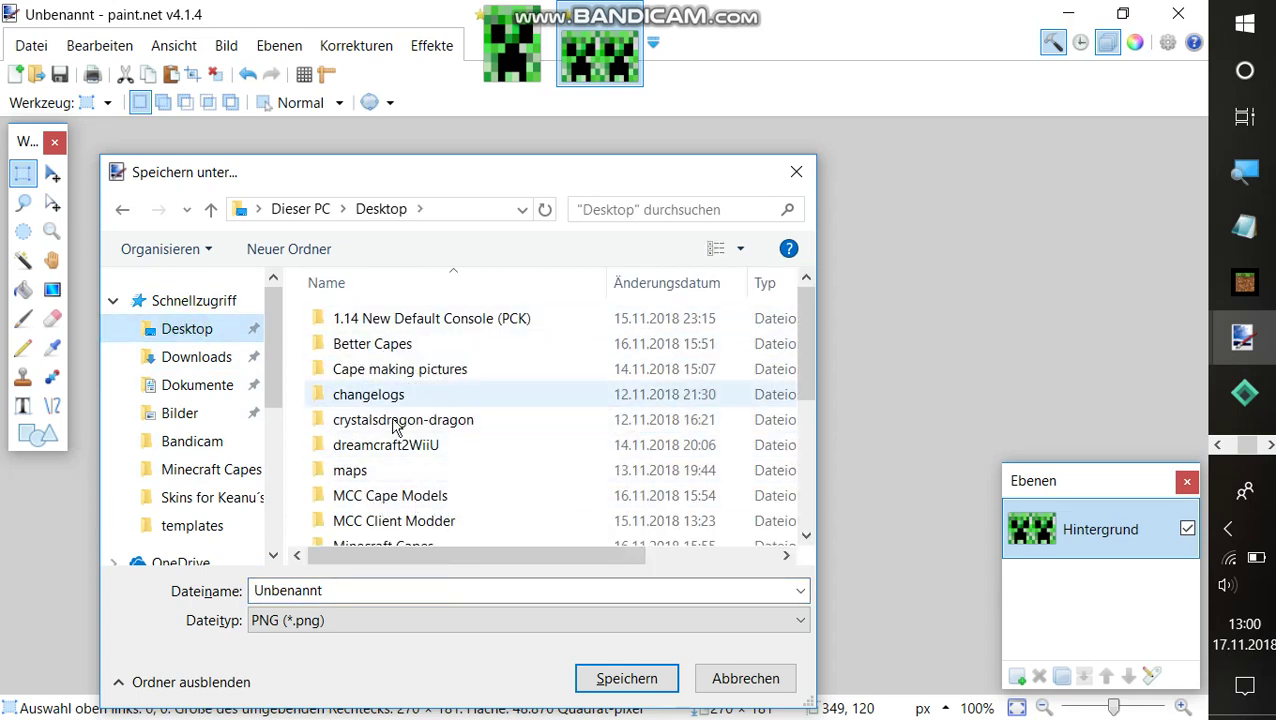
scroll(455, 430, down, 1)
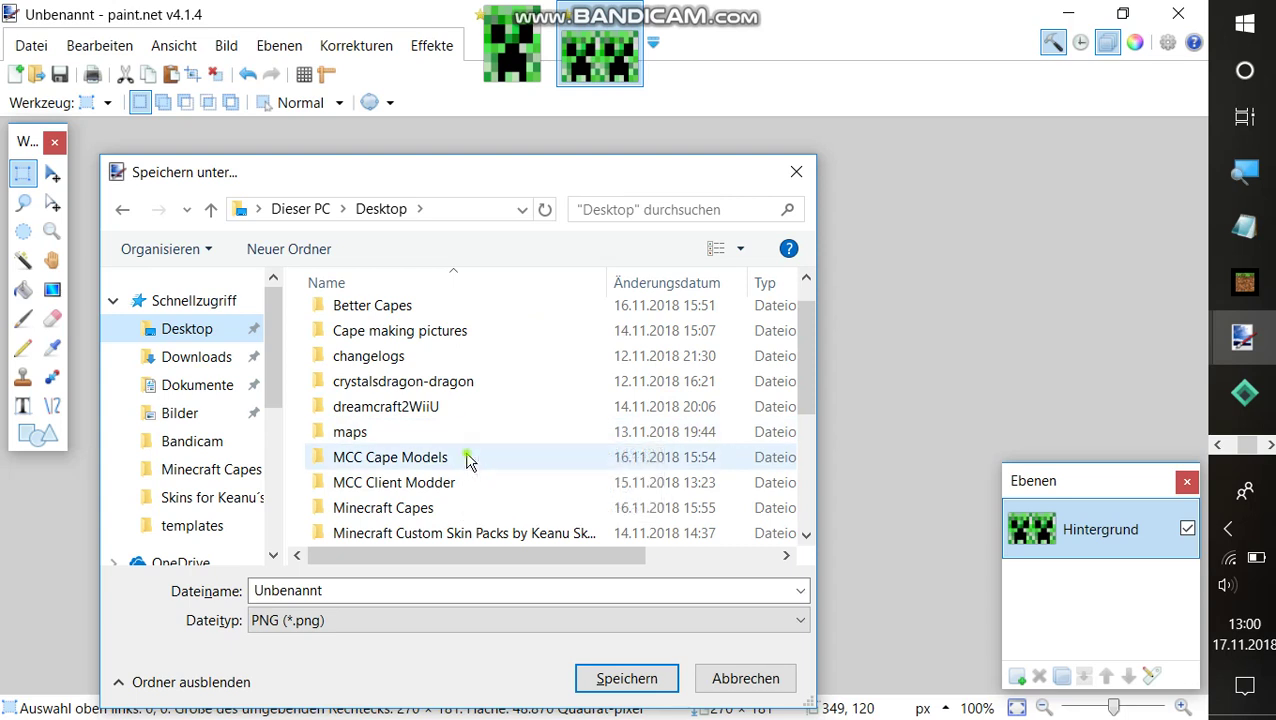
double_click(468, 459)
double_click(410, 591)
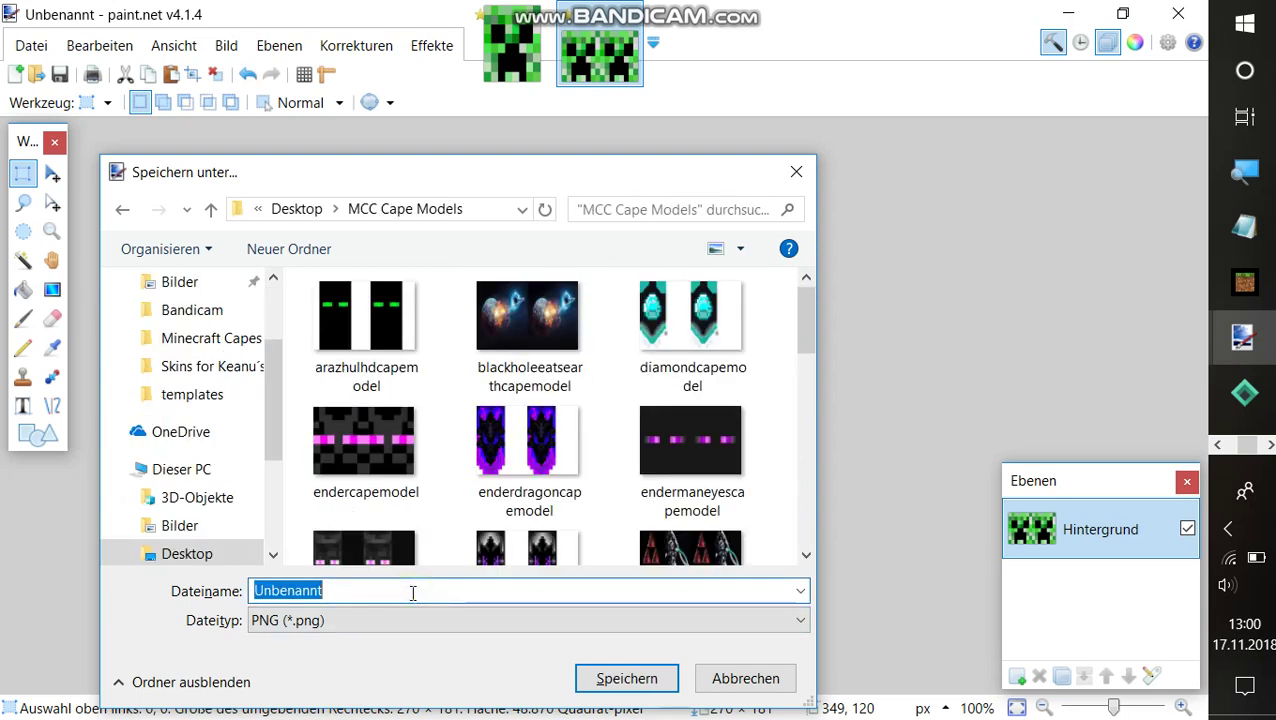
text(creeperfacecapemodel)
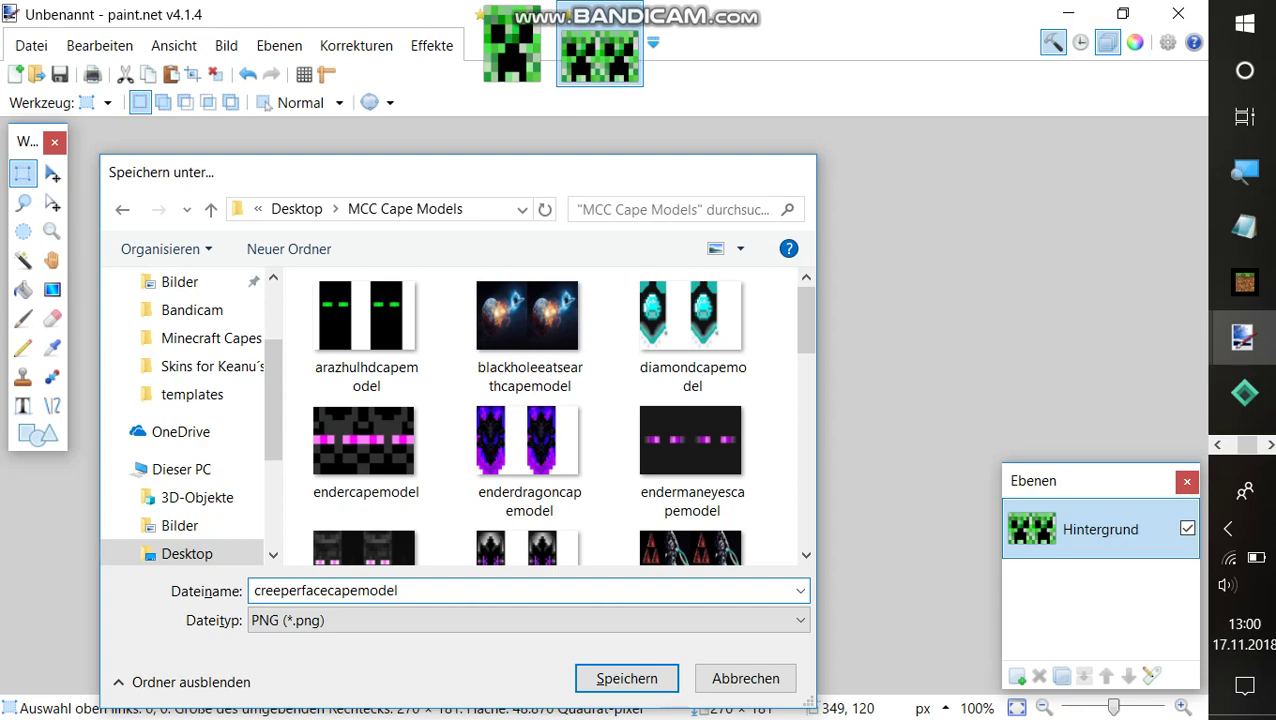
key(Return)
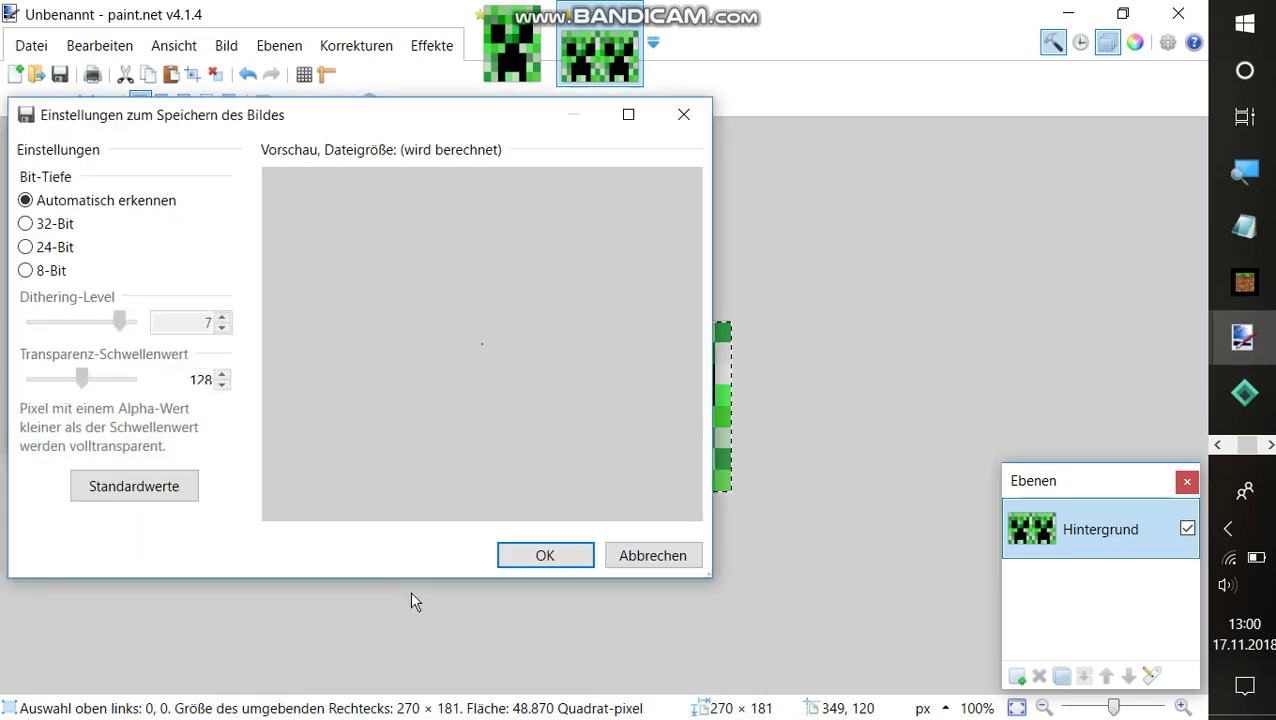
click(570, 556)
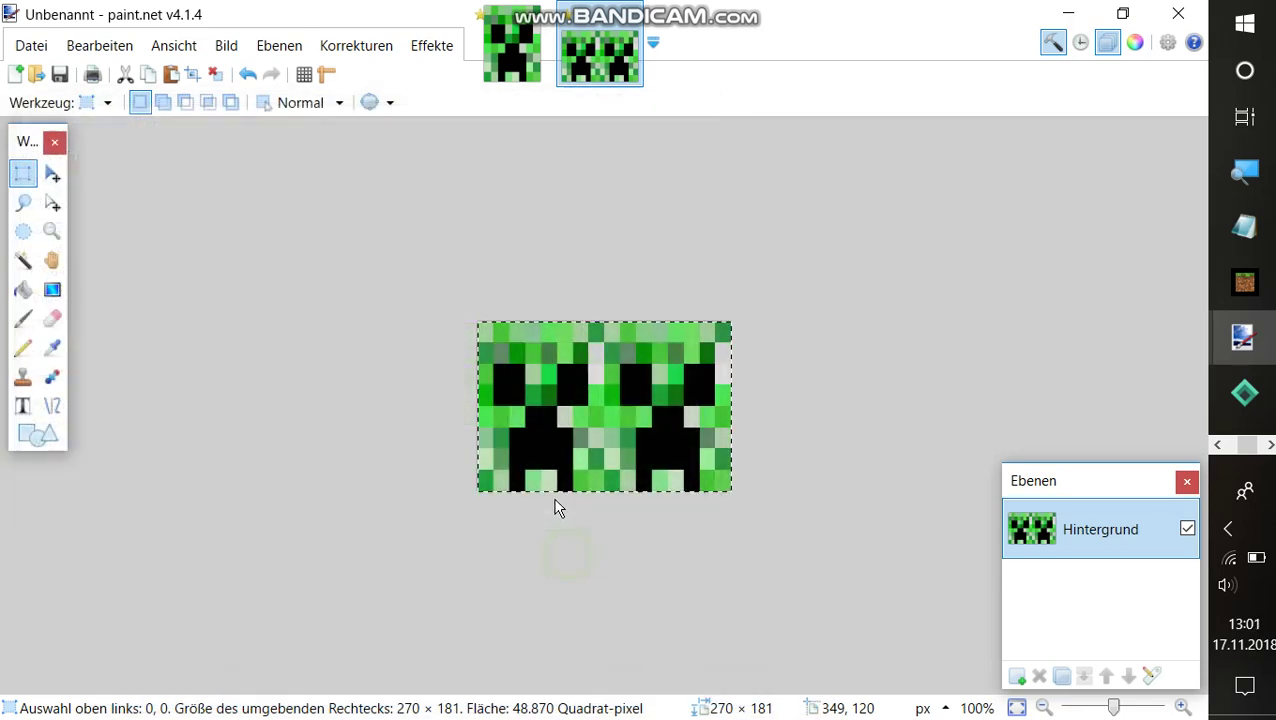
Step: Create a new blank image of 512 × 256 pixels
click(16, 78)
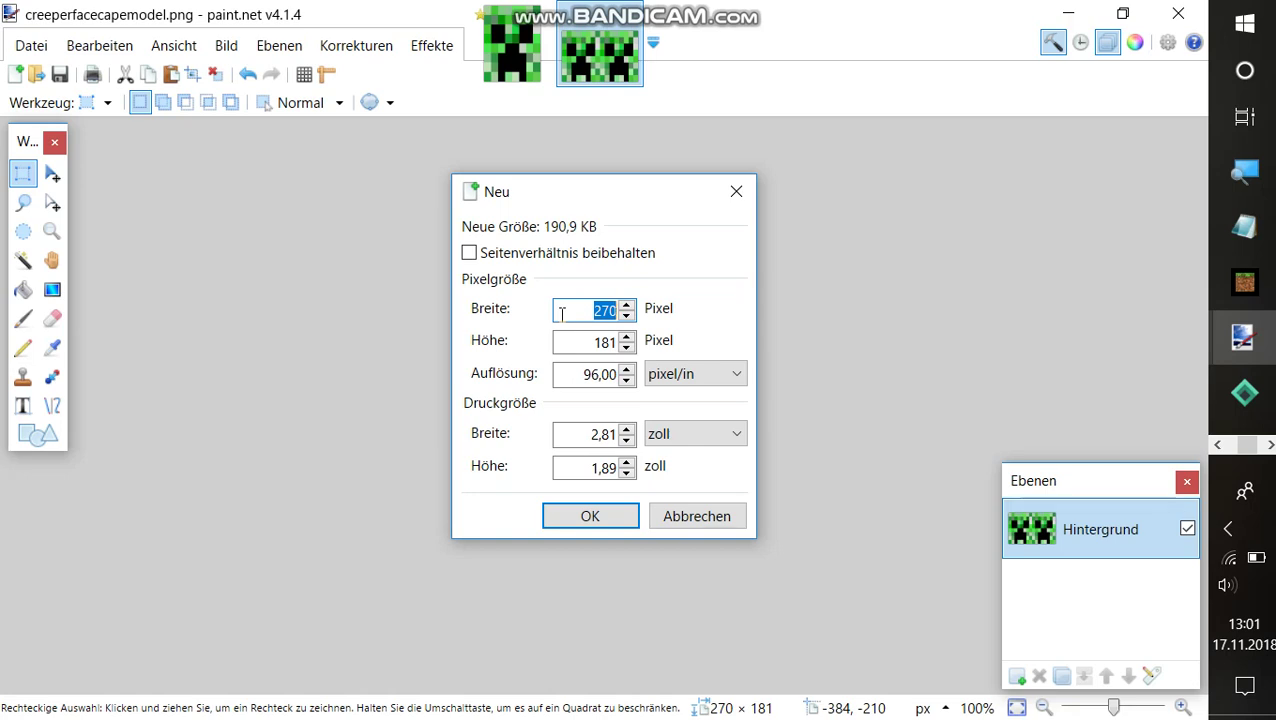
text(512)
key(Tab)
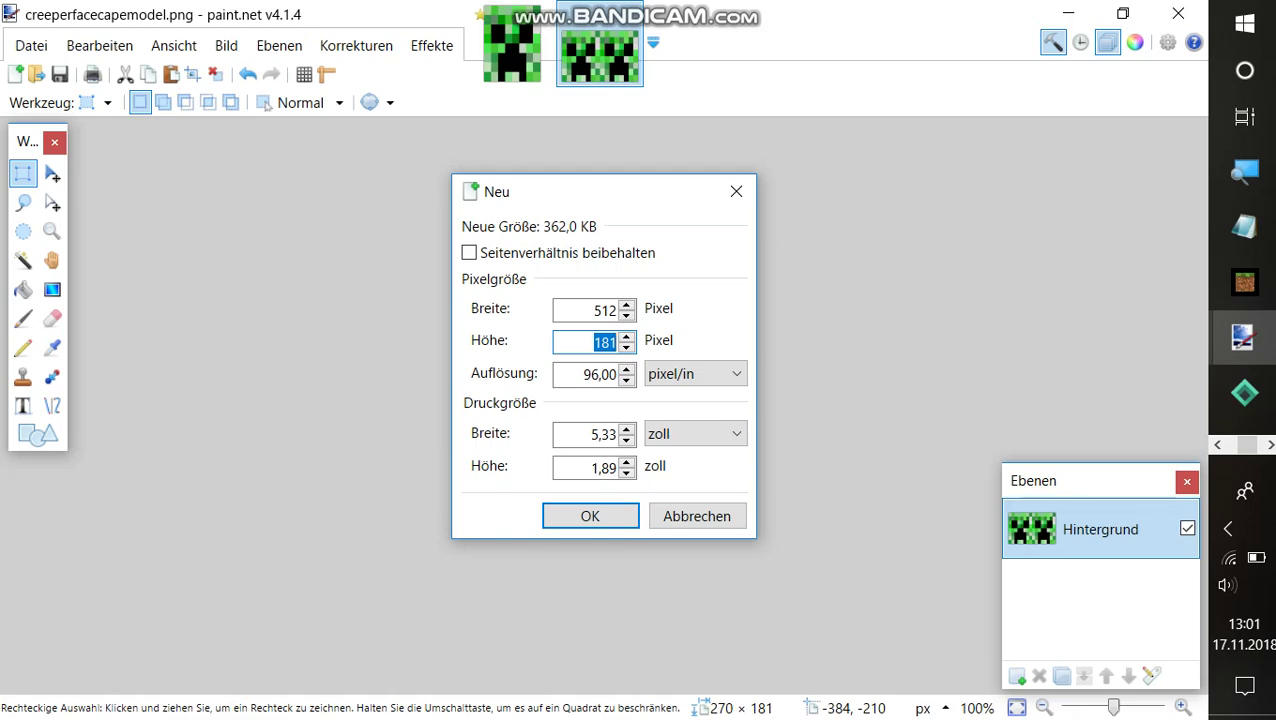
text(256)
key(Return)
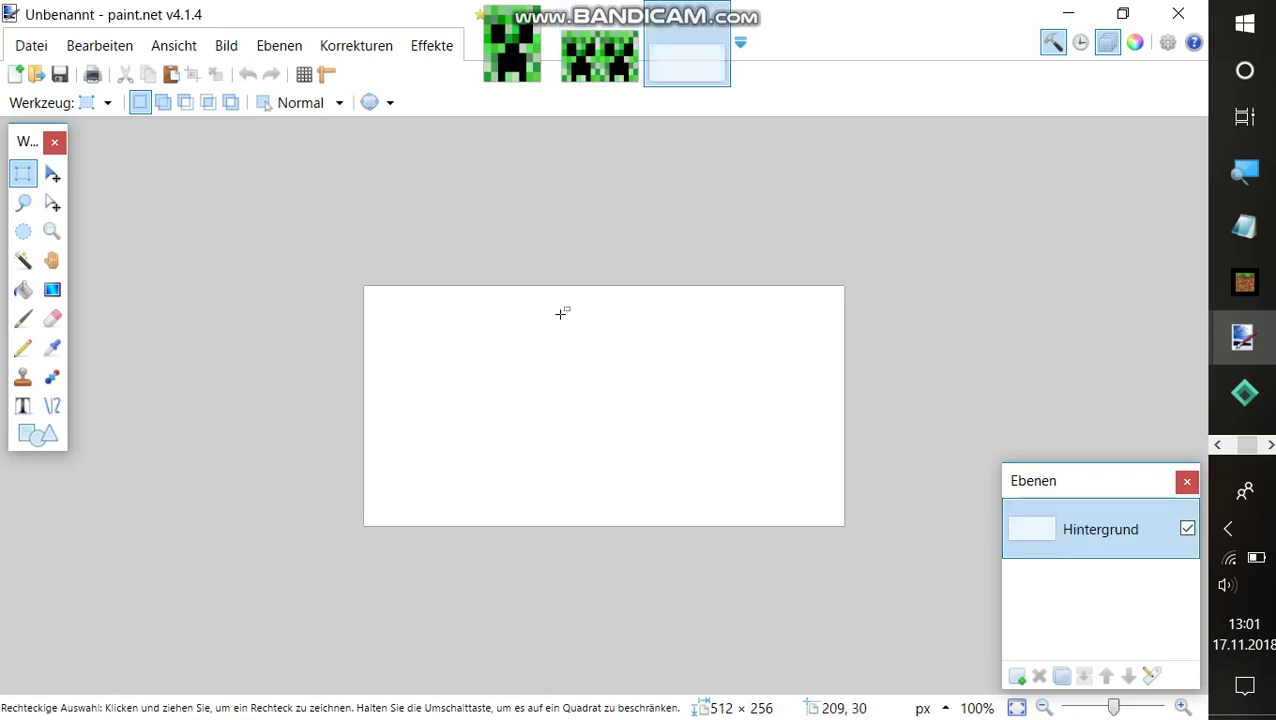
Step: Paste the double creeper at the top-left corner and start saving the image
key(ctrl+v)
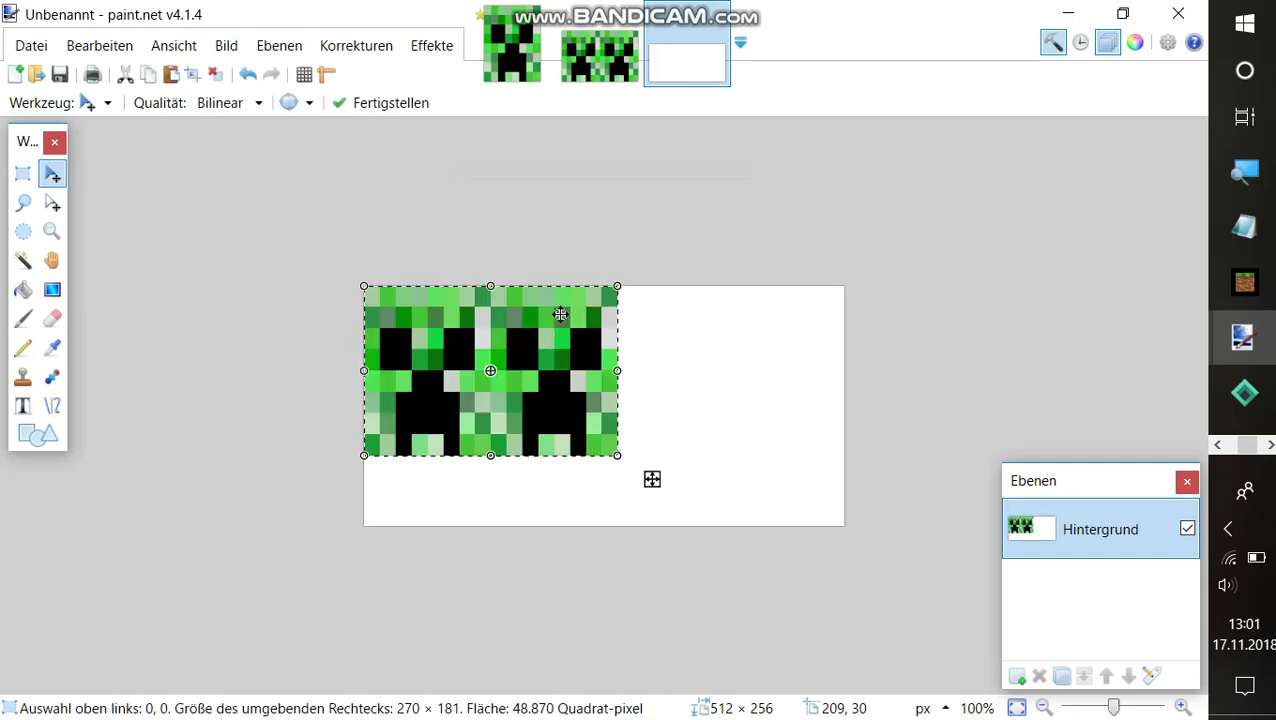
key(Return)
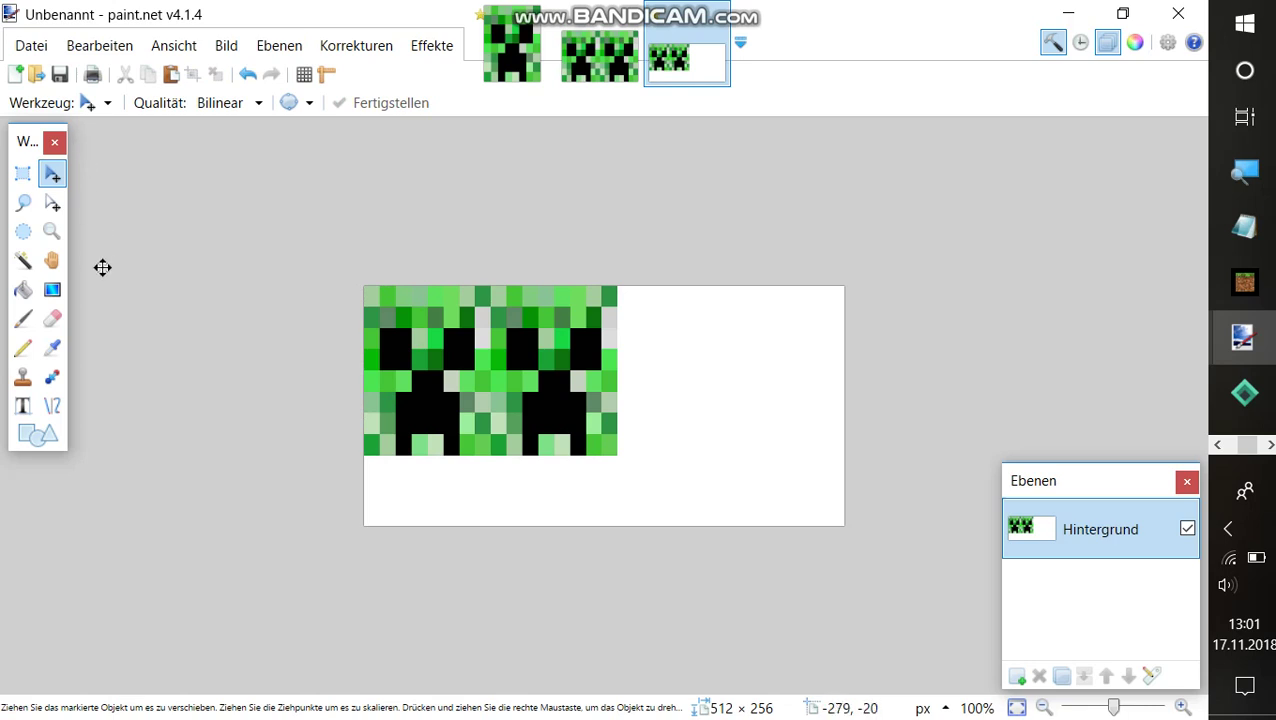
key(ctrl+s)
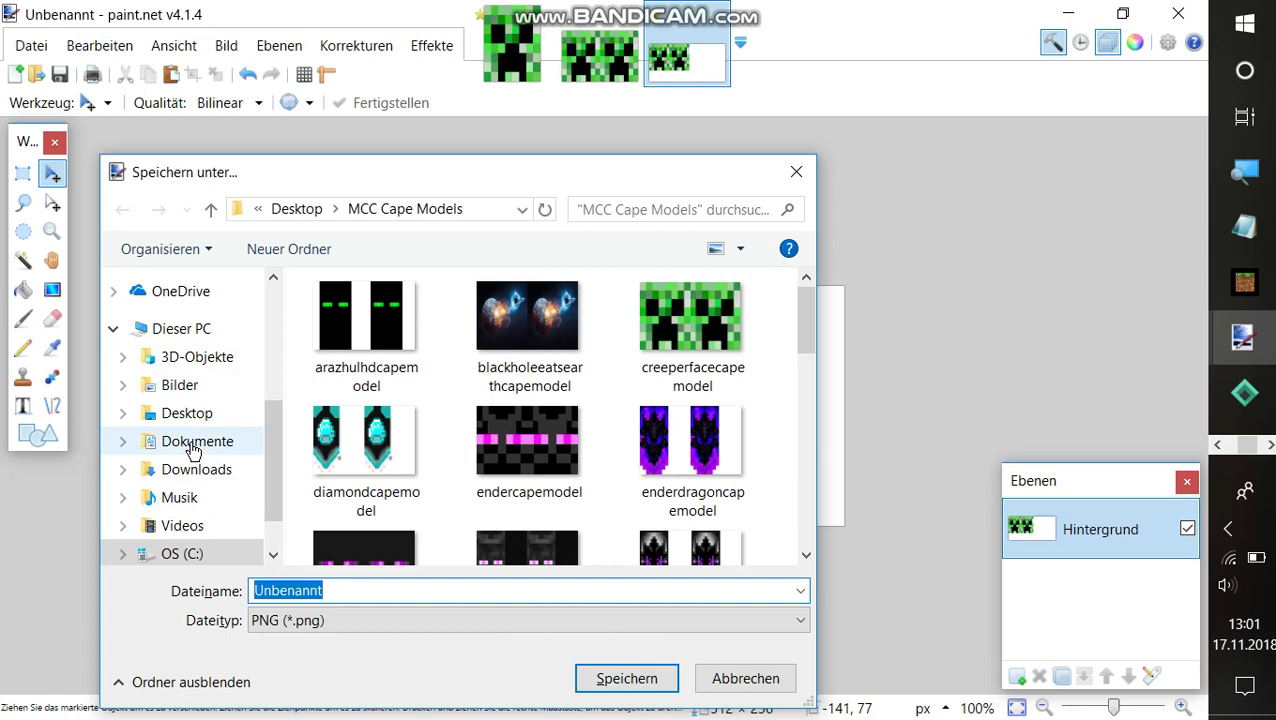
Step: Save the image as Creeper Face Cape.png in the Desktop's Minecraft Capes folder
click(205, 413)
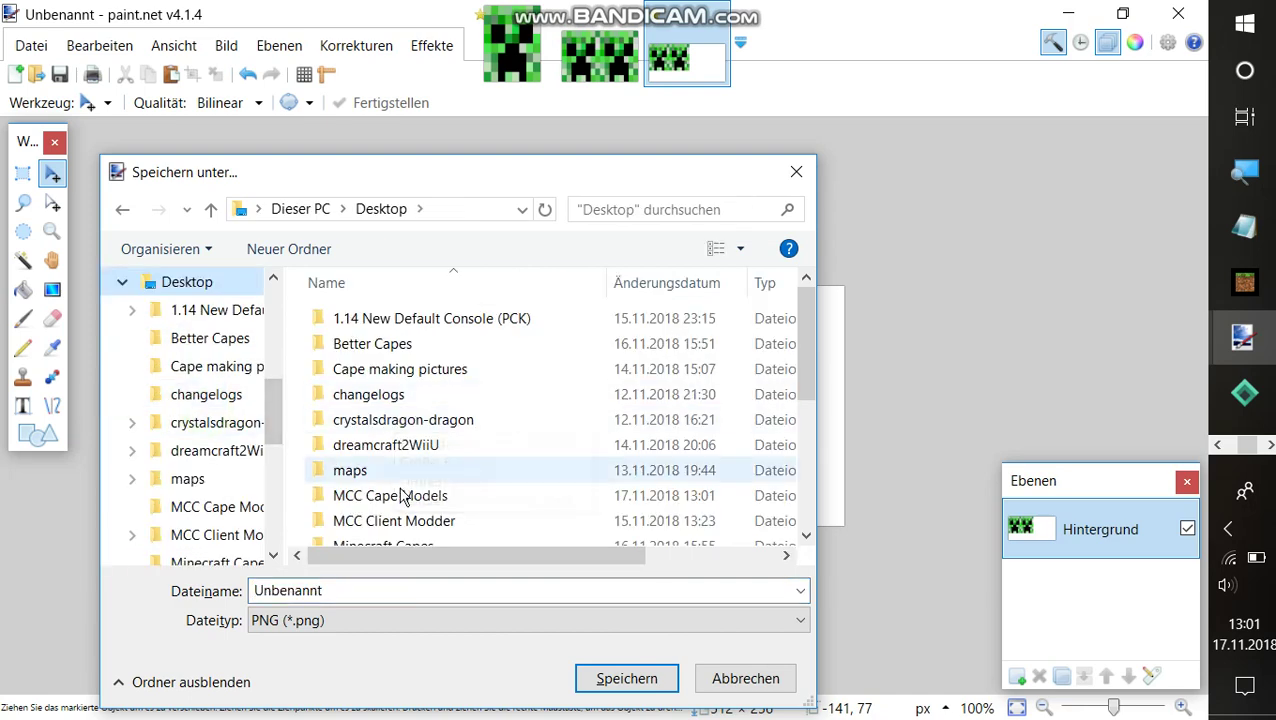
scroll(430, 440, down, 1)
double_click(420, 507)
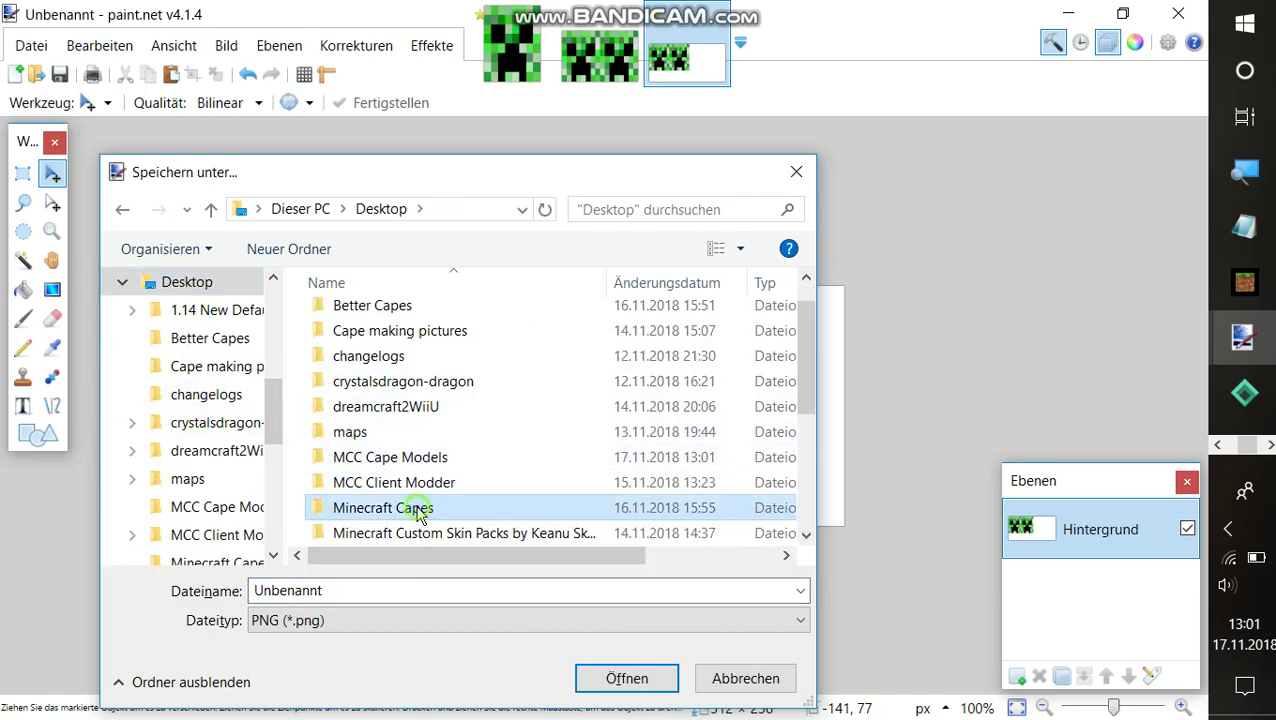
double_click(391, 590)
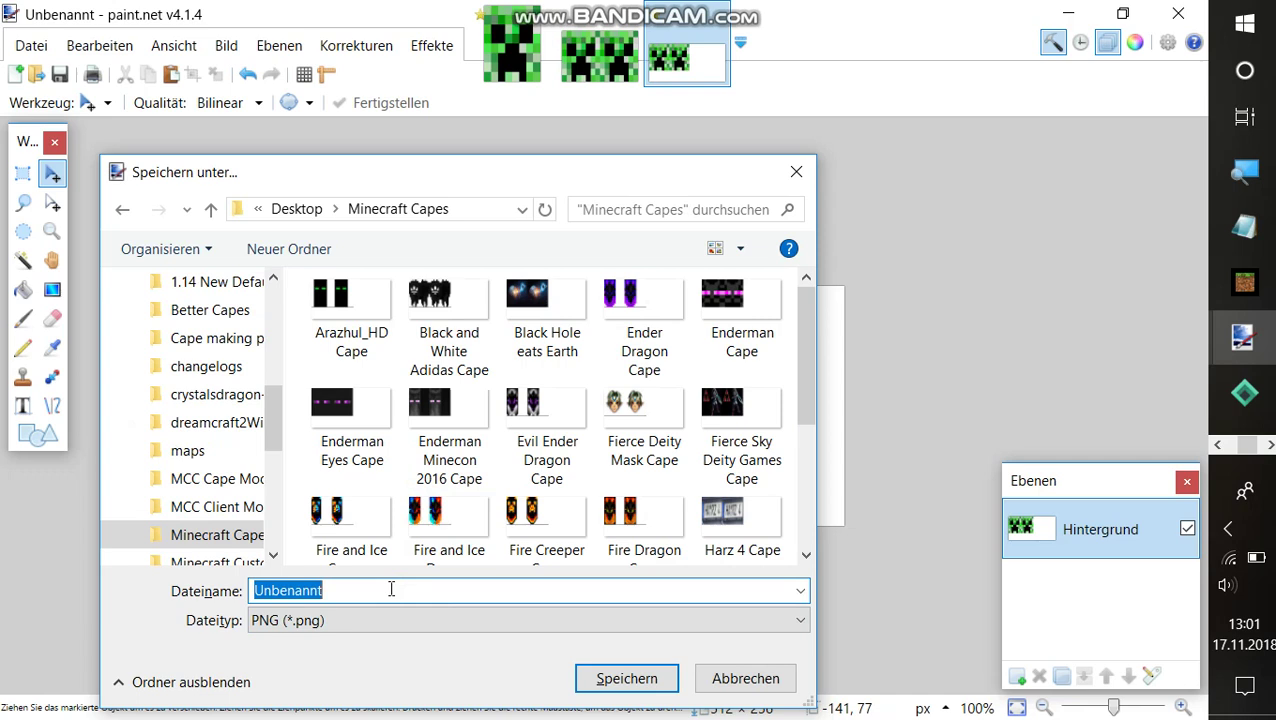
text(Creeper Face Cape)
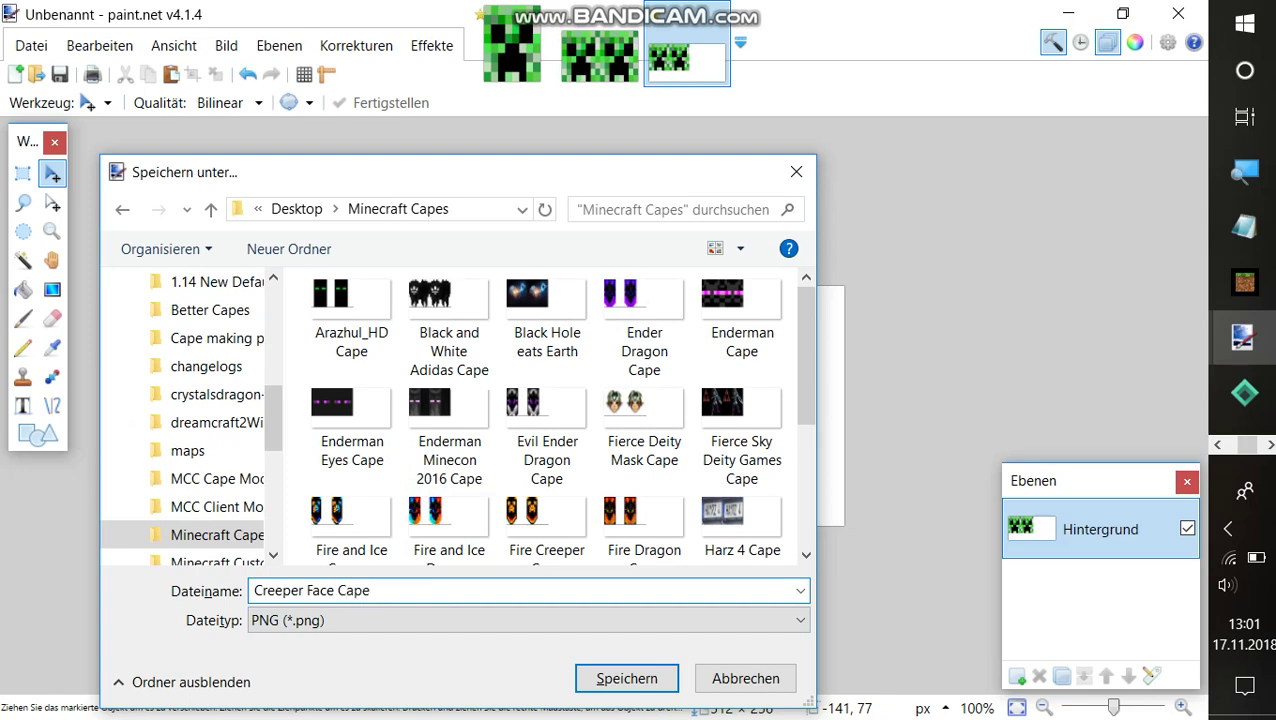
key(Return)
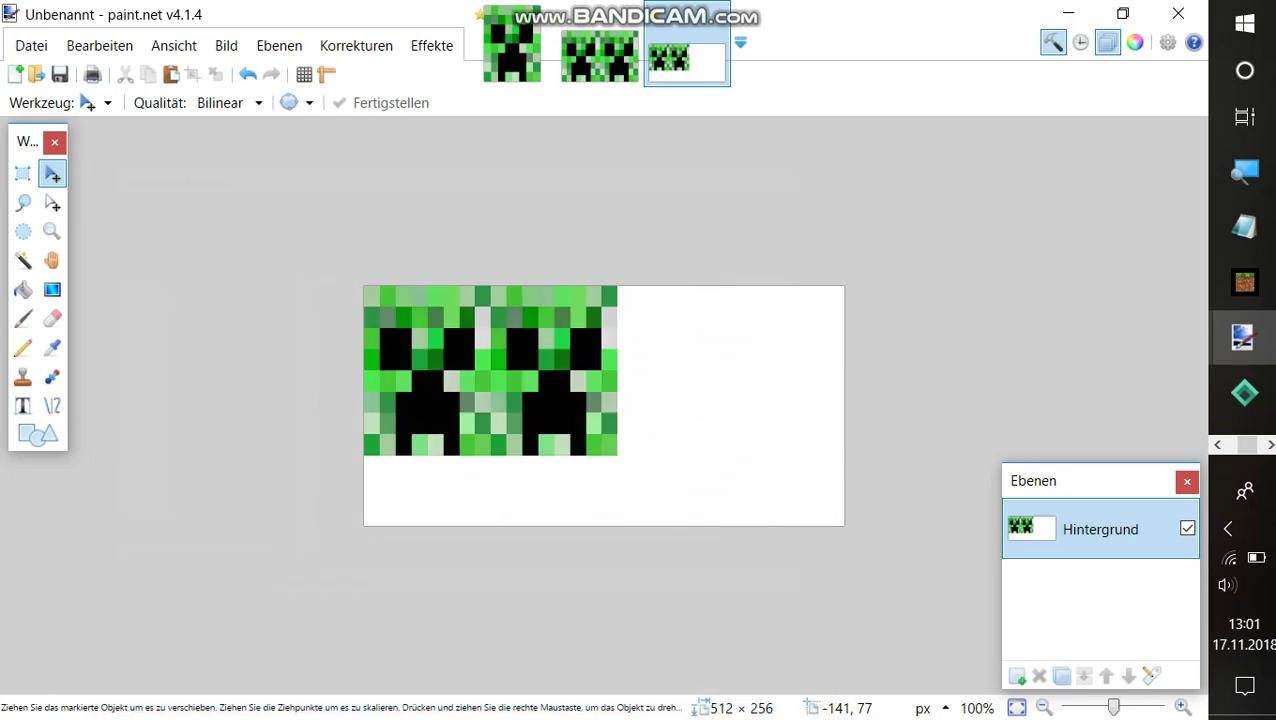
key(Return)
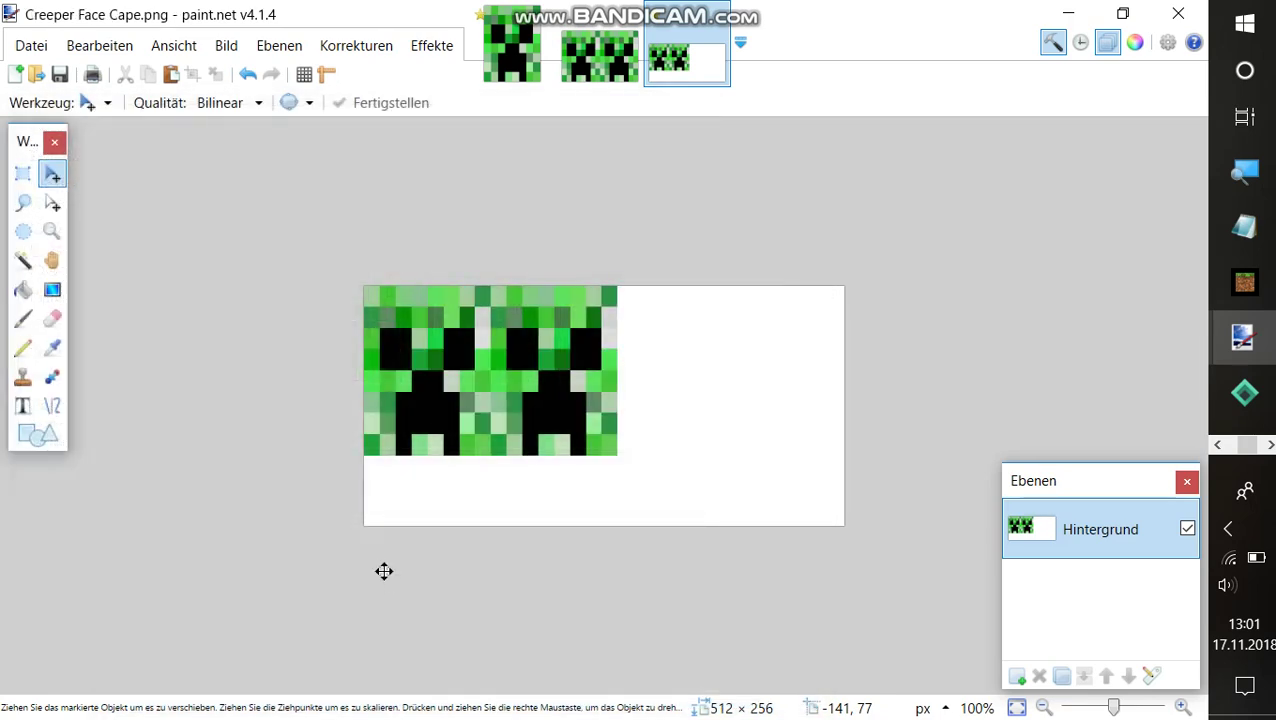
Step: Close all three images, discarding big-creeper-face changes, and quit paint.net
middle_click(728, 30)
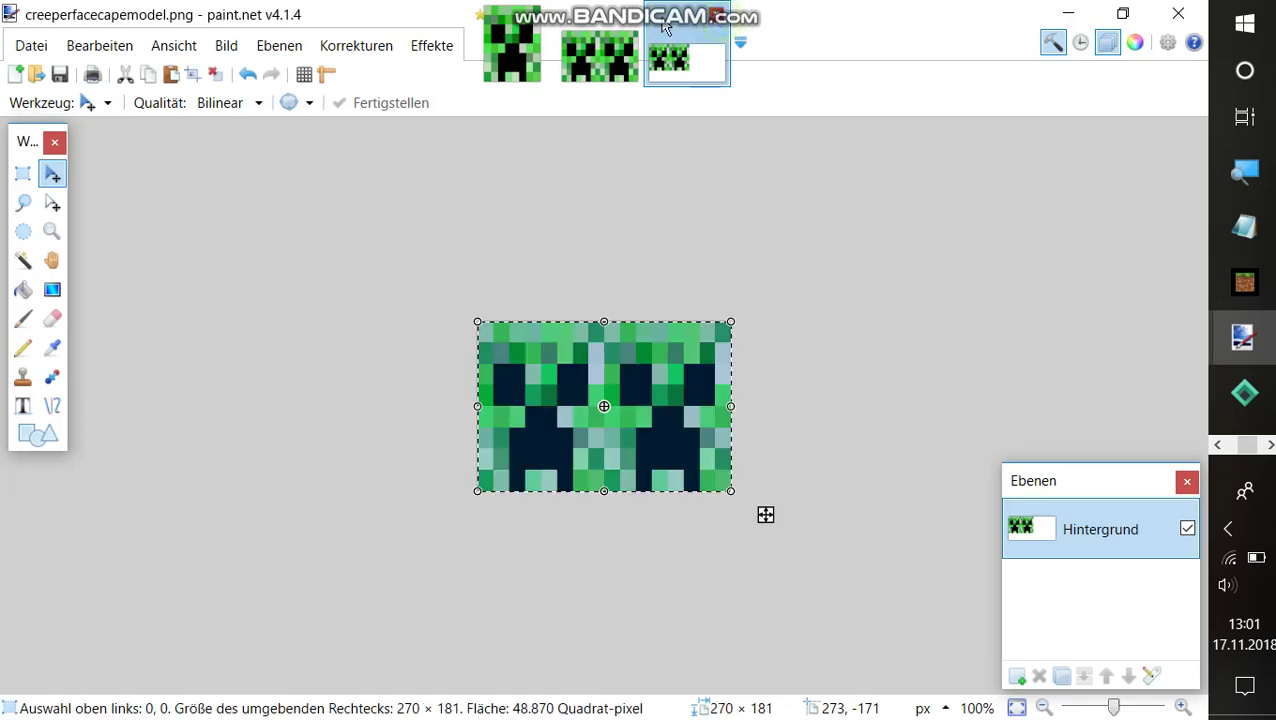
middle_click(567, 27)
middle_click(545, 27)
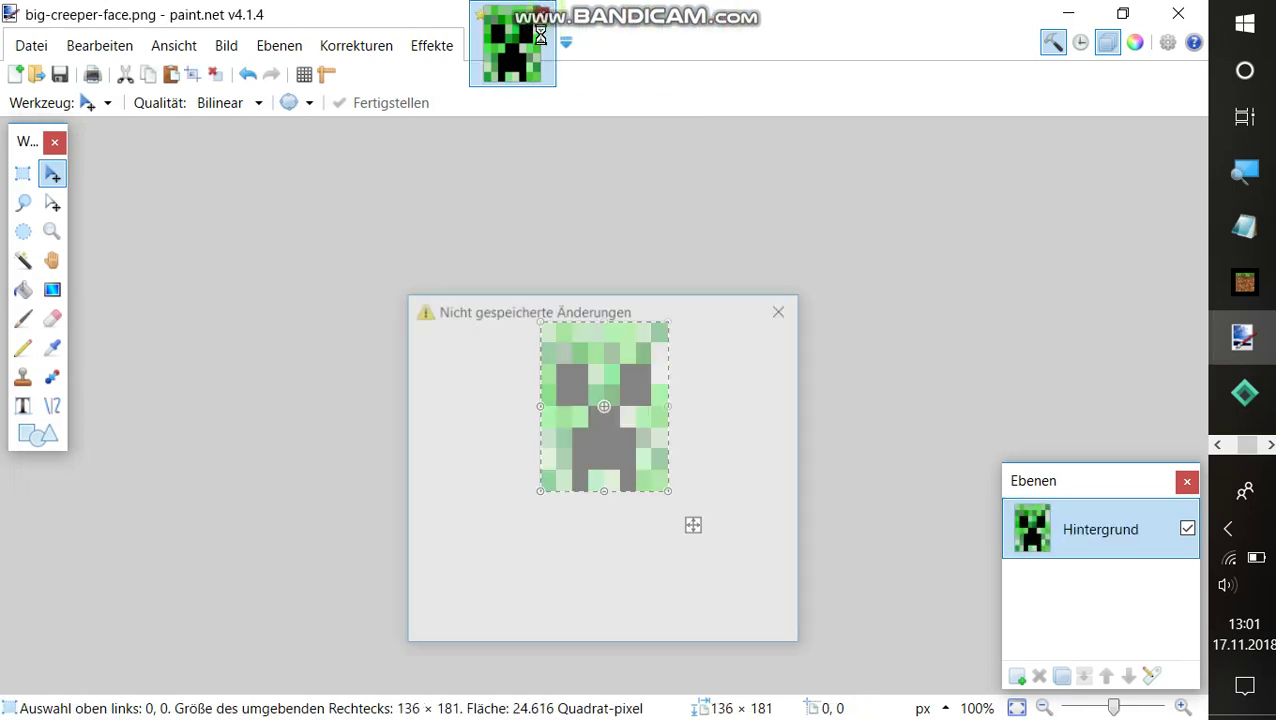
click(520, 537)
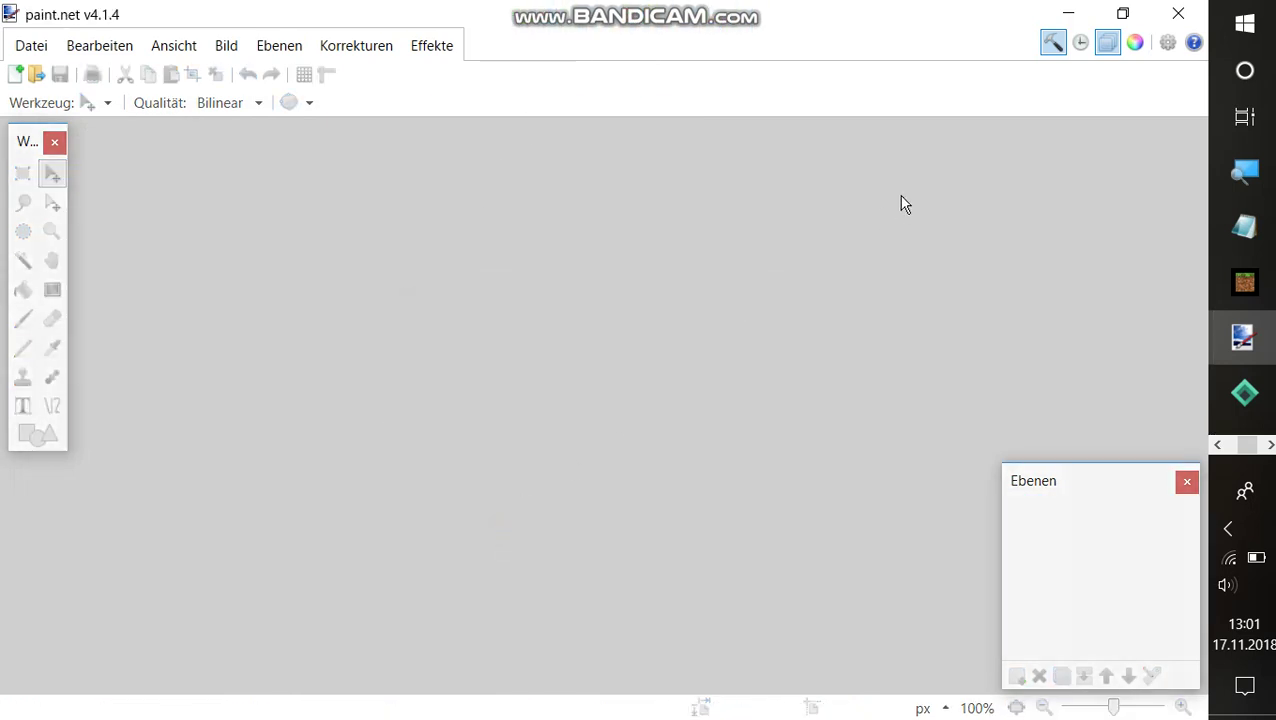
click(1176, 12)
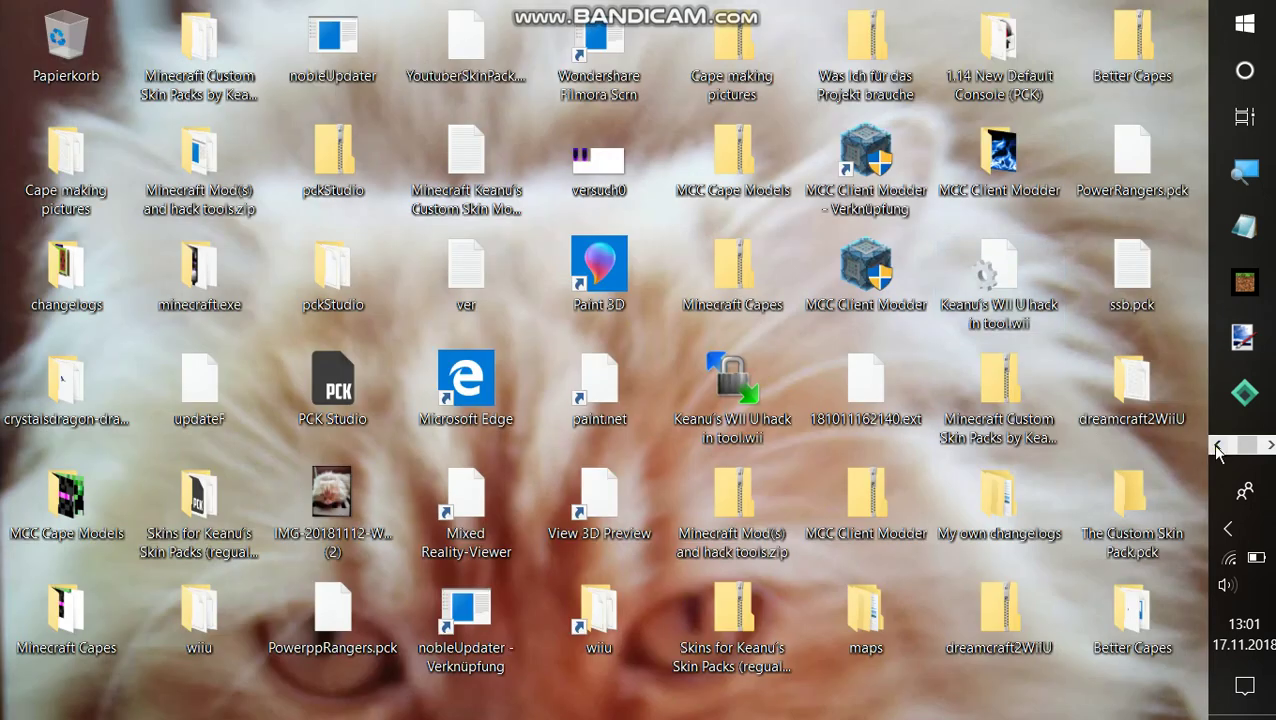
Step: Launch PCK Studio from the desktop and maximize its window
click(1217, 445)
click(1217, 445)
click(1217, 447)
click(1215, 450)
click(1215, 450)
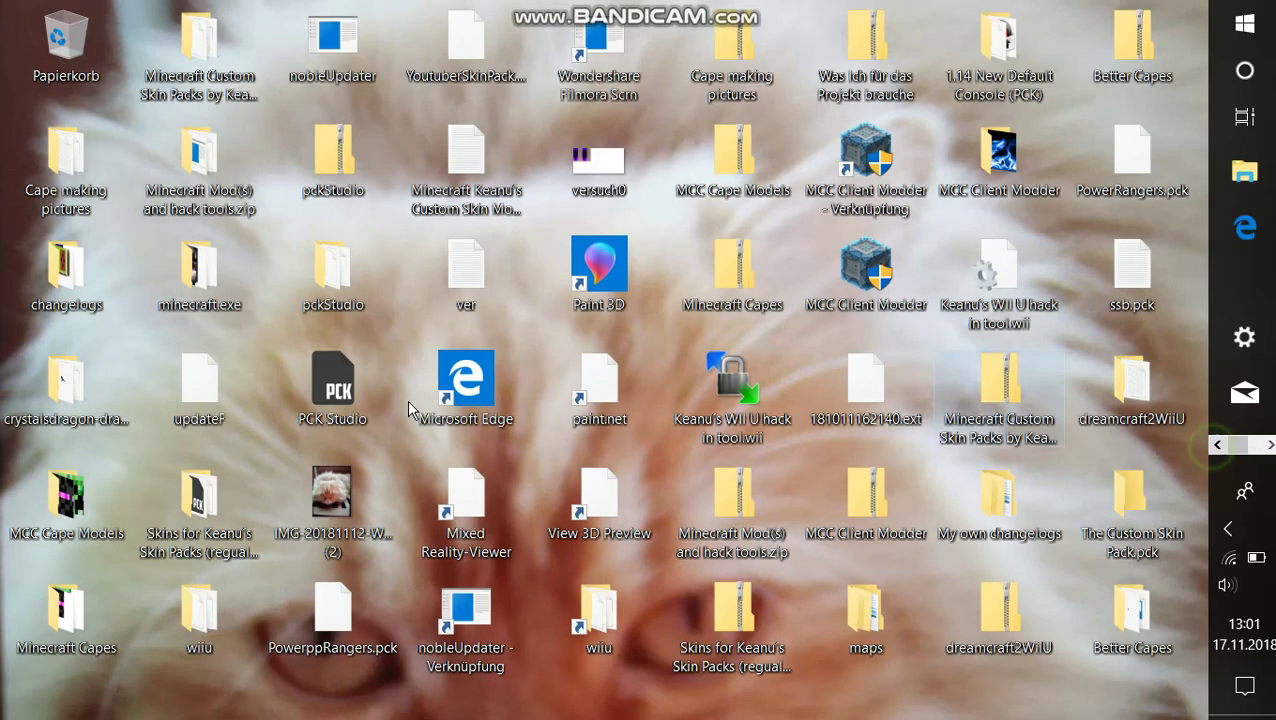
double_click(313, 405)
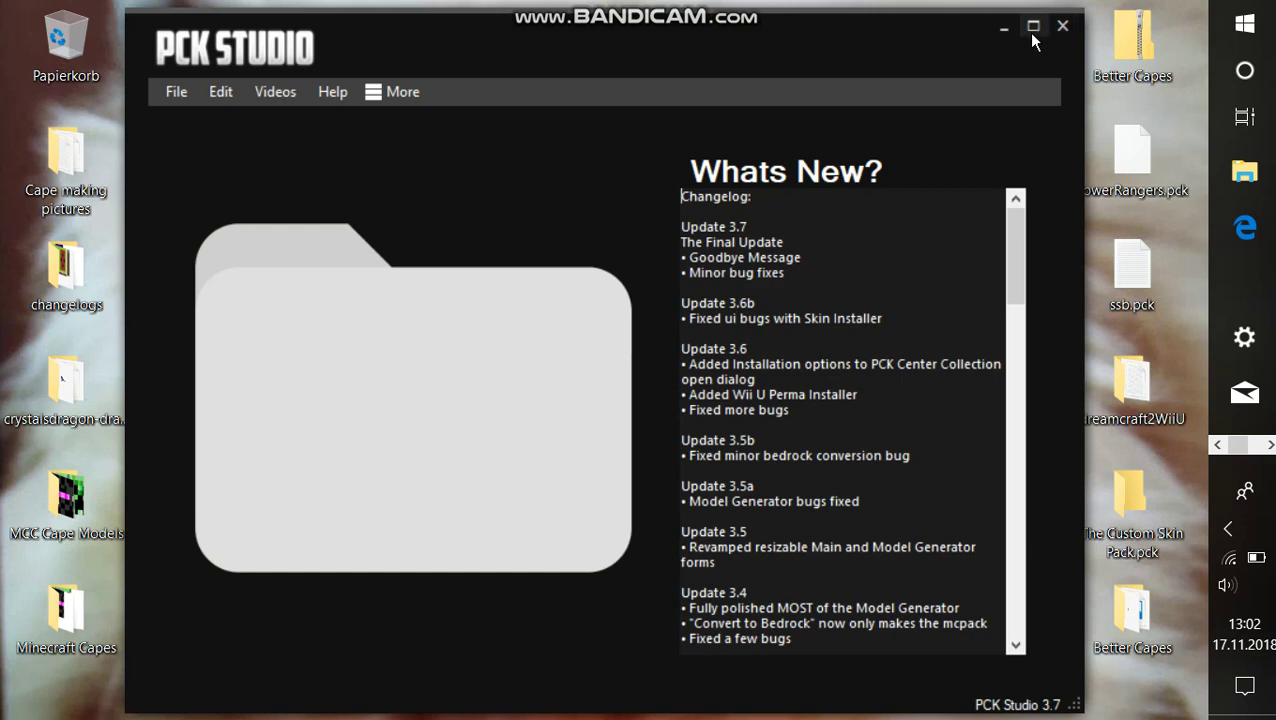
click(1033, 30)
Step: Open the skin pack My First Custom Skin Pack.pck
click(51, 85)
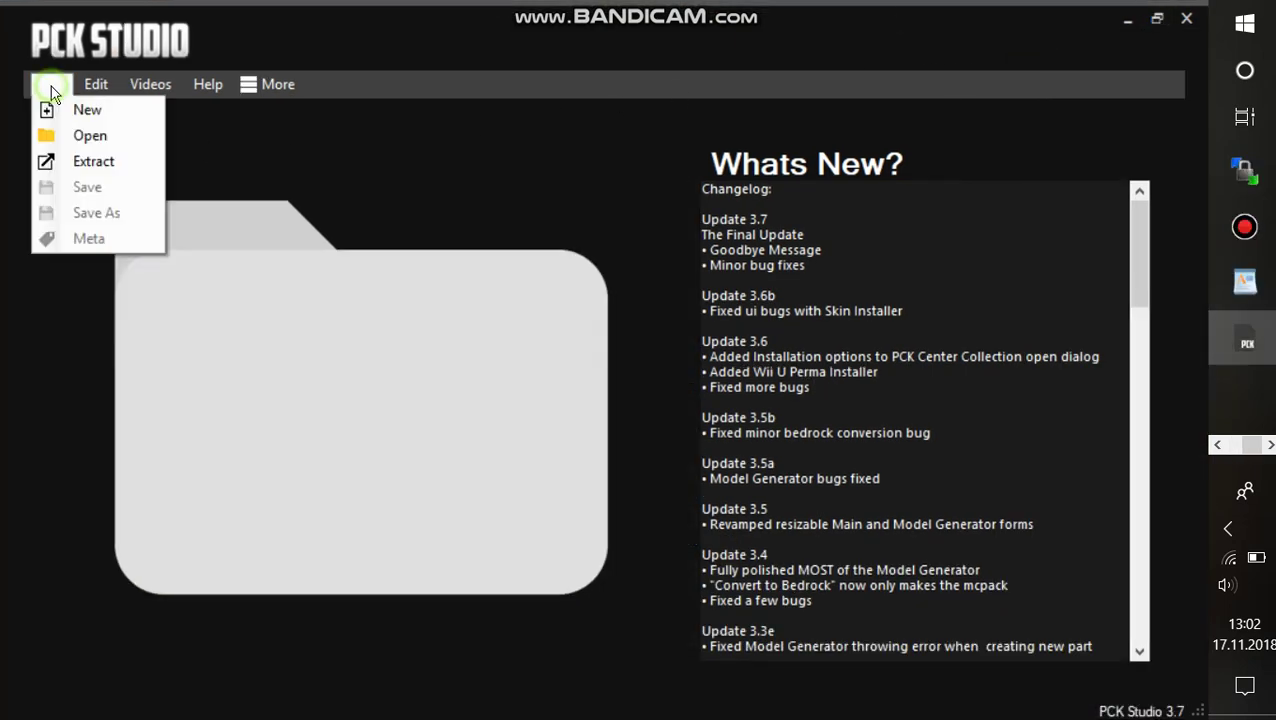
click(78, 139)
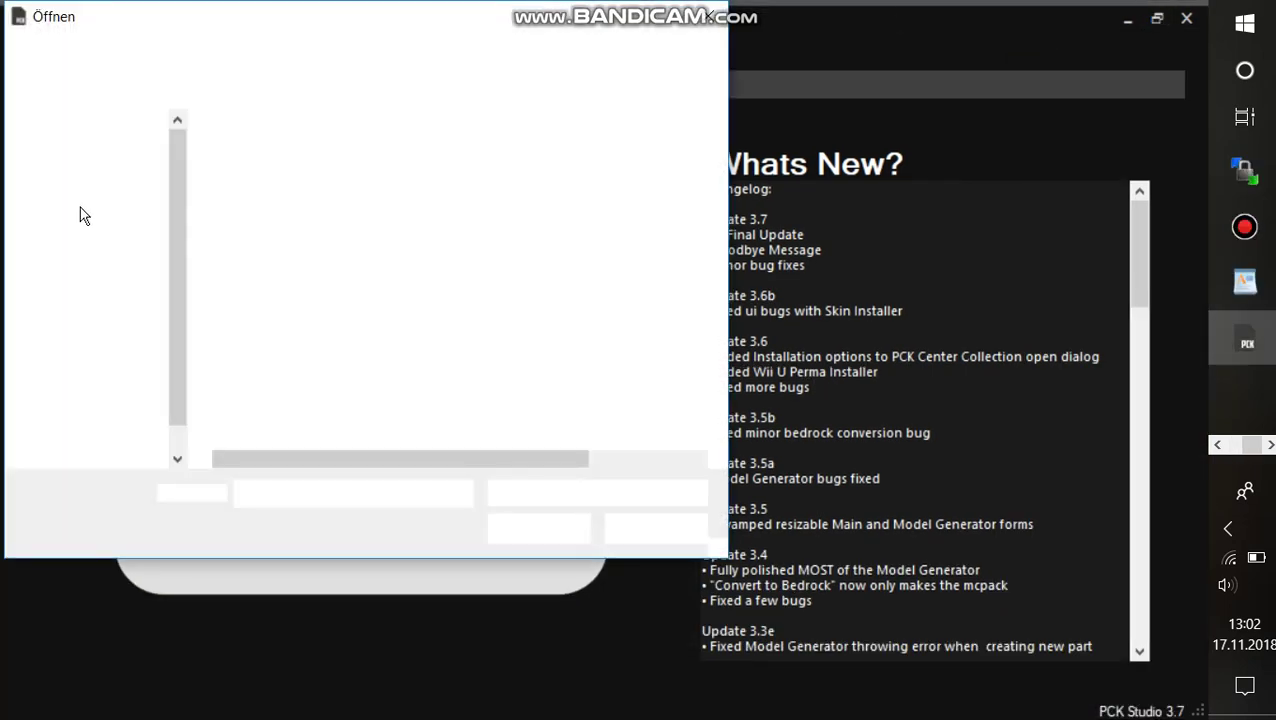
double_click(262, 162)
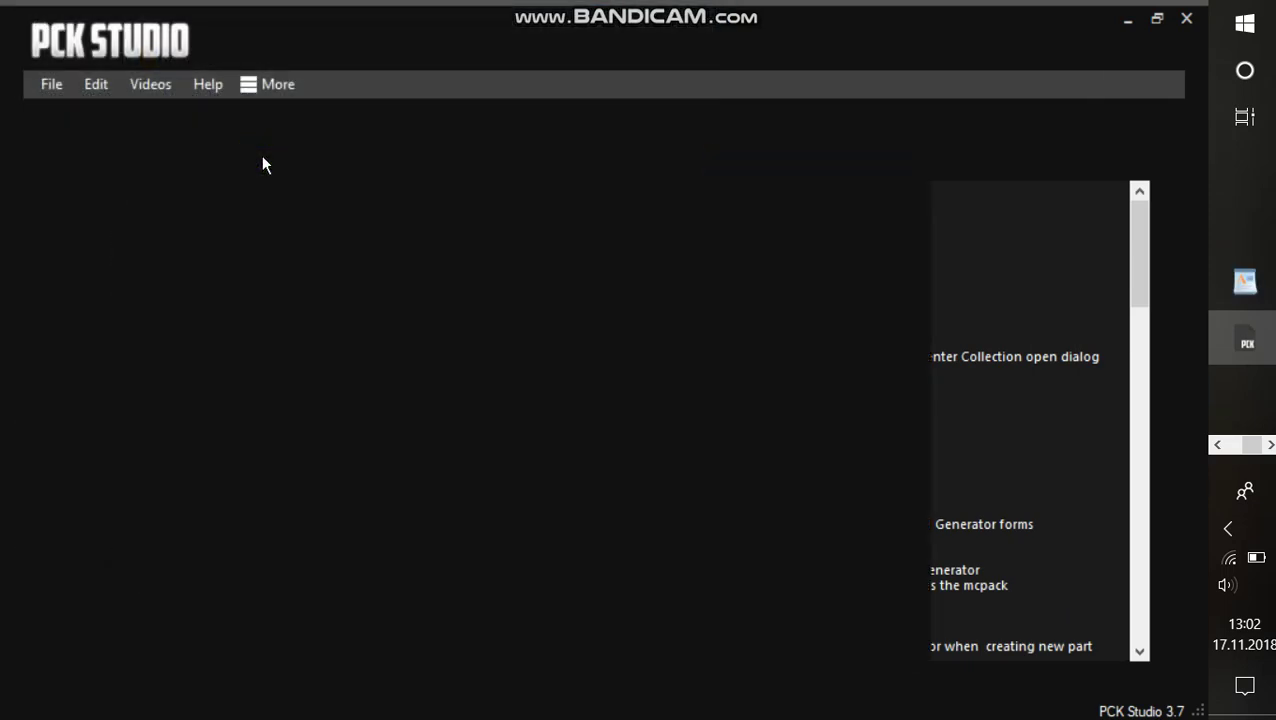
Step: Preview the pack's last skins and capes (dlcskin99830977, dlccape99830610), then scroll back to the top
drag(243, 228, 240, 600)
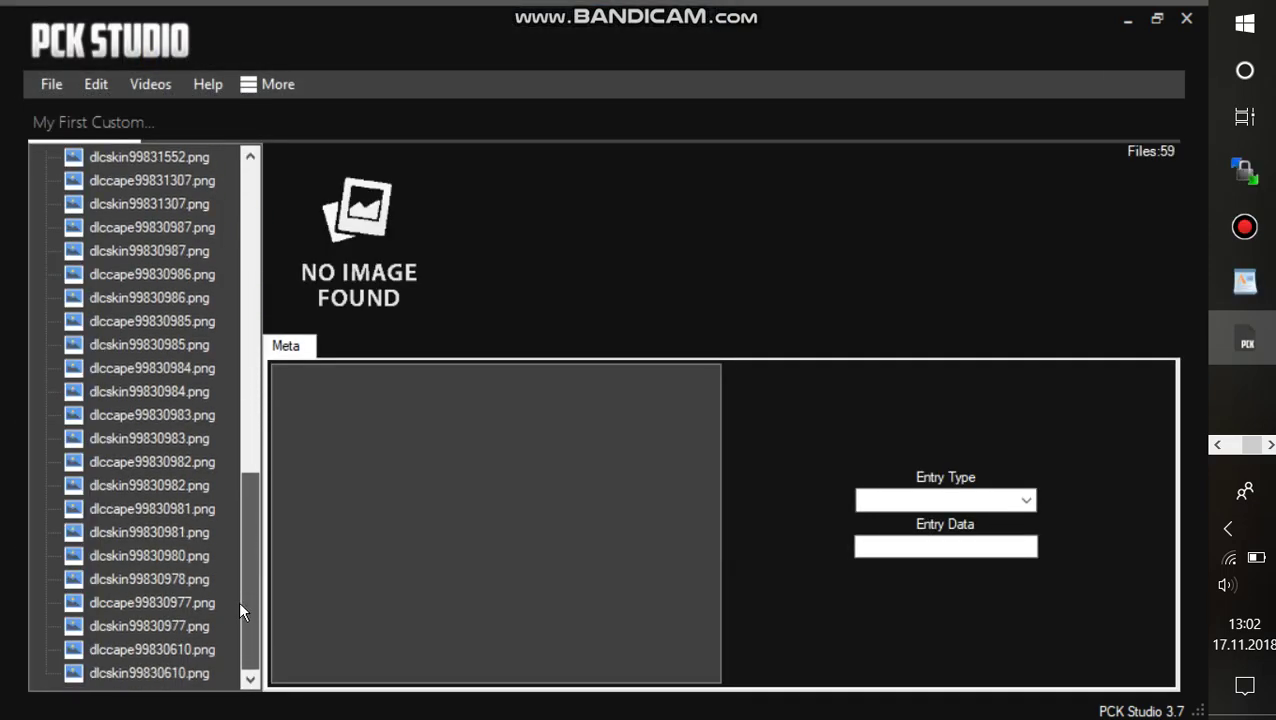
click(158, 673)
click(158, 627)
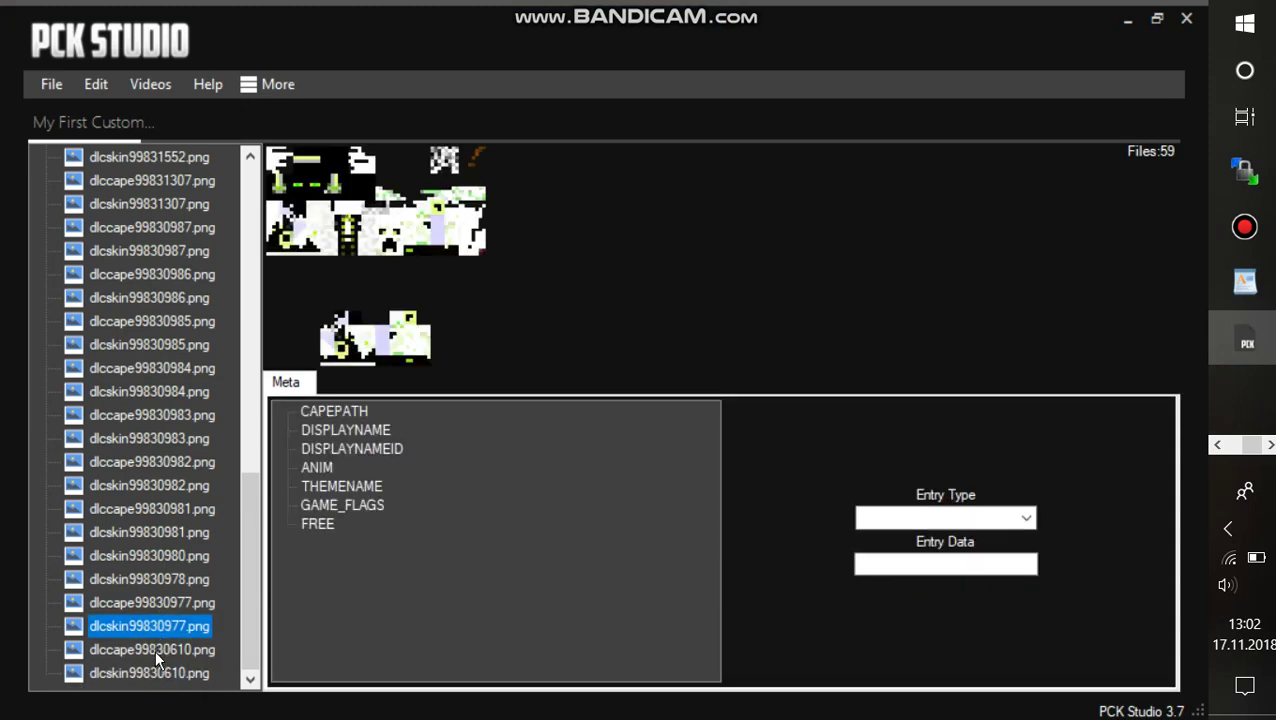
click(155, 650)
click(155, 603)
click(156, 580)
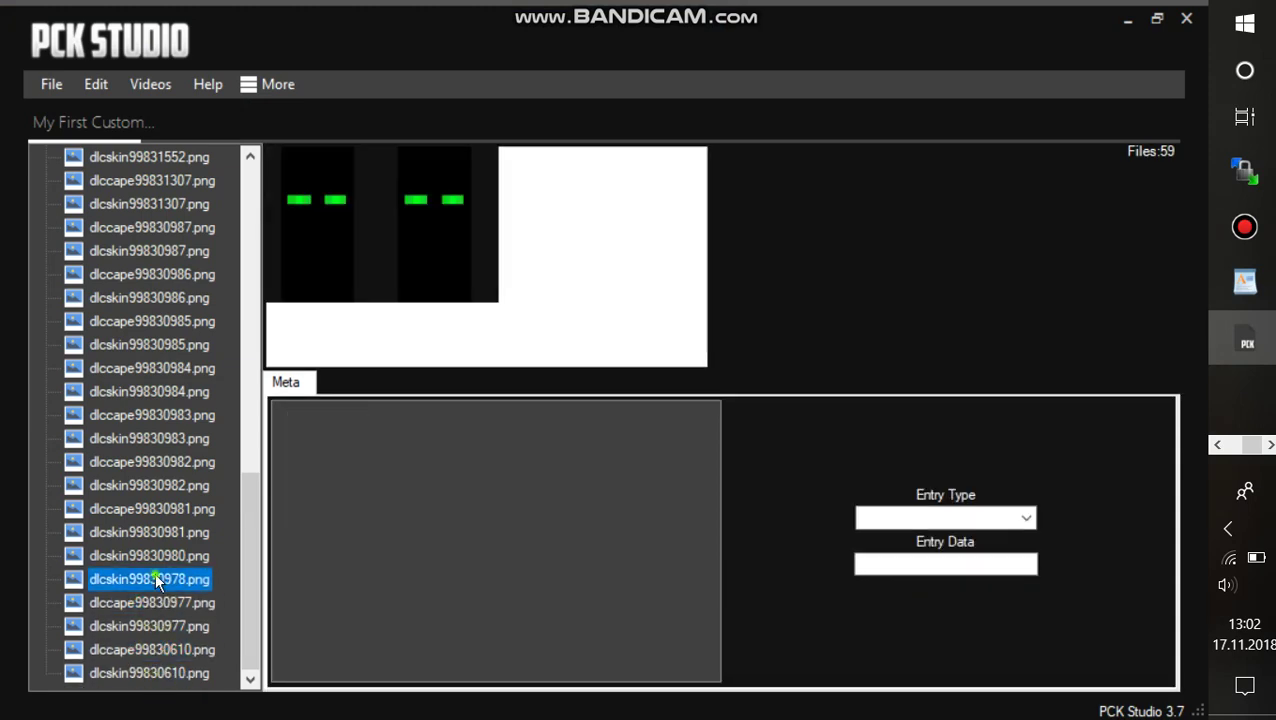
click(156, 670)
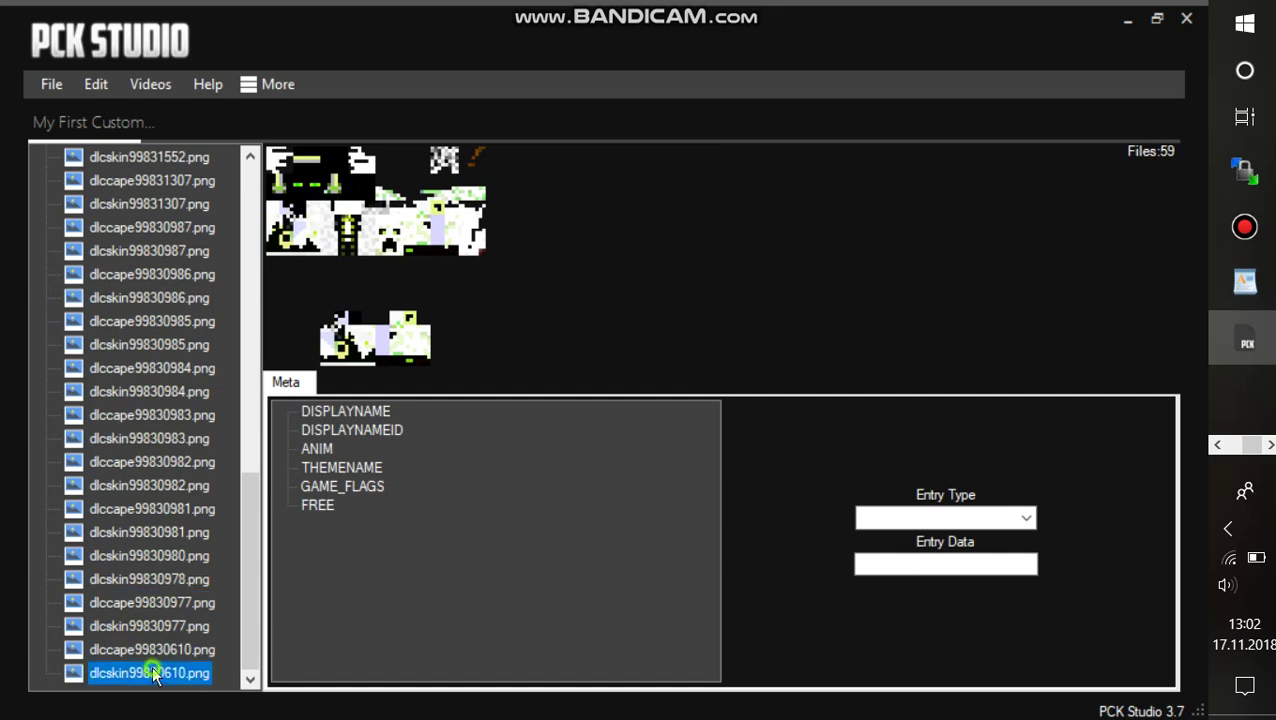
click(152, 649)
click(159, 618)
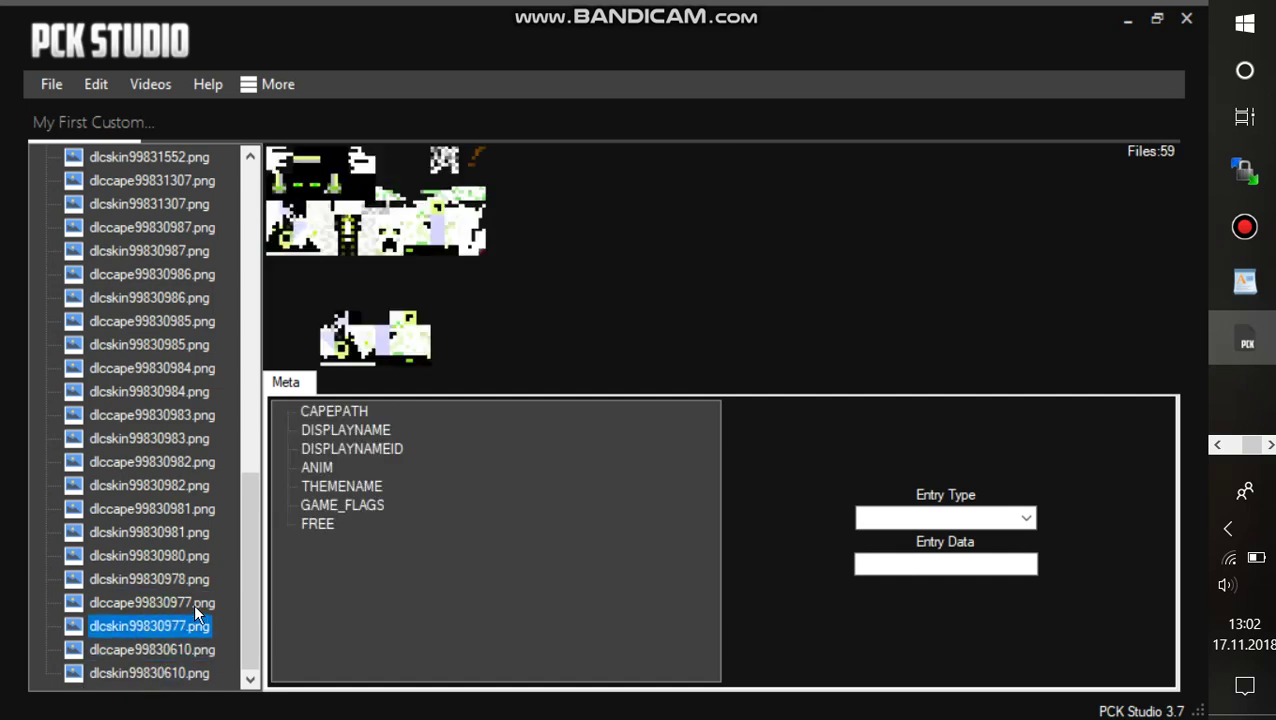
mouse_move(252, 578)
mouse_down()
mouse_move(236, 304)
mouse_move(203, 174)
mouse_up()
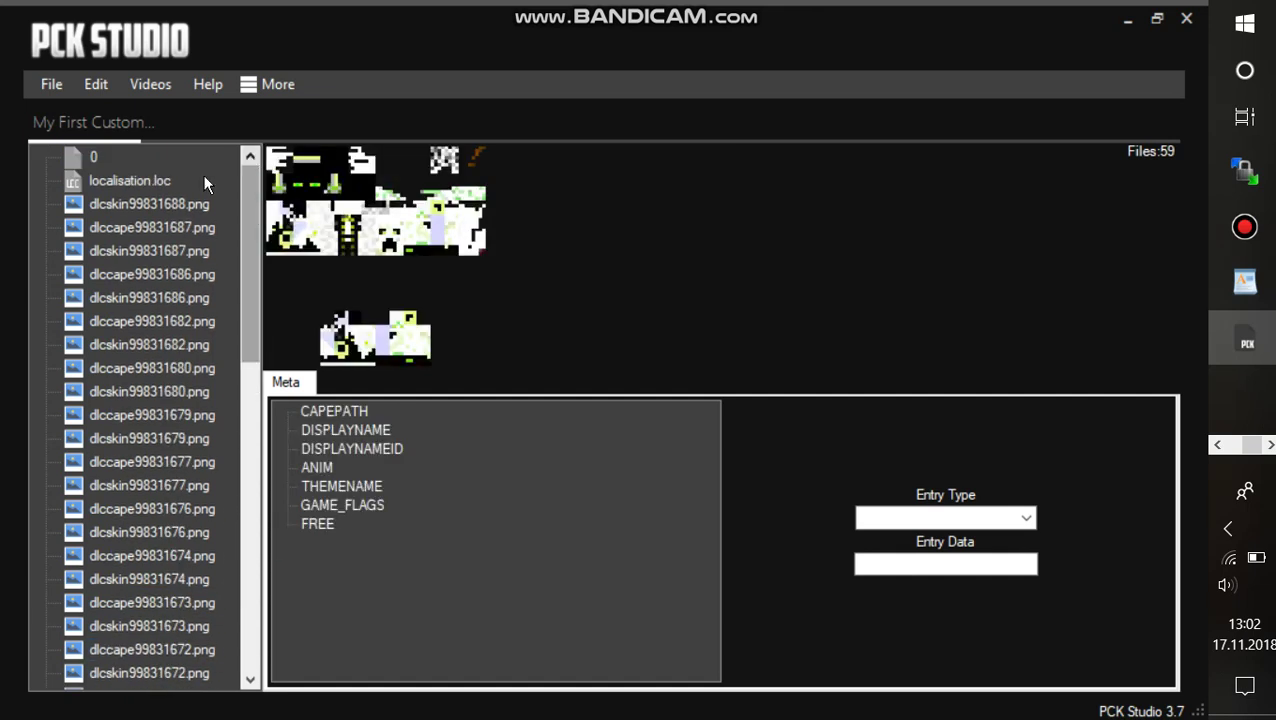
Step: Create a new skin from localisation.loc's context menu and make it a SERVER skin
click(168, 181)
right_click(167, 181)
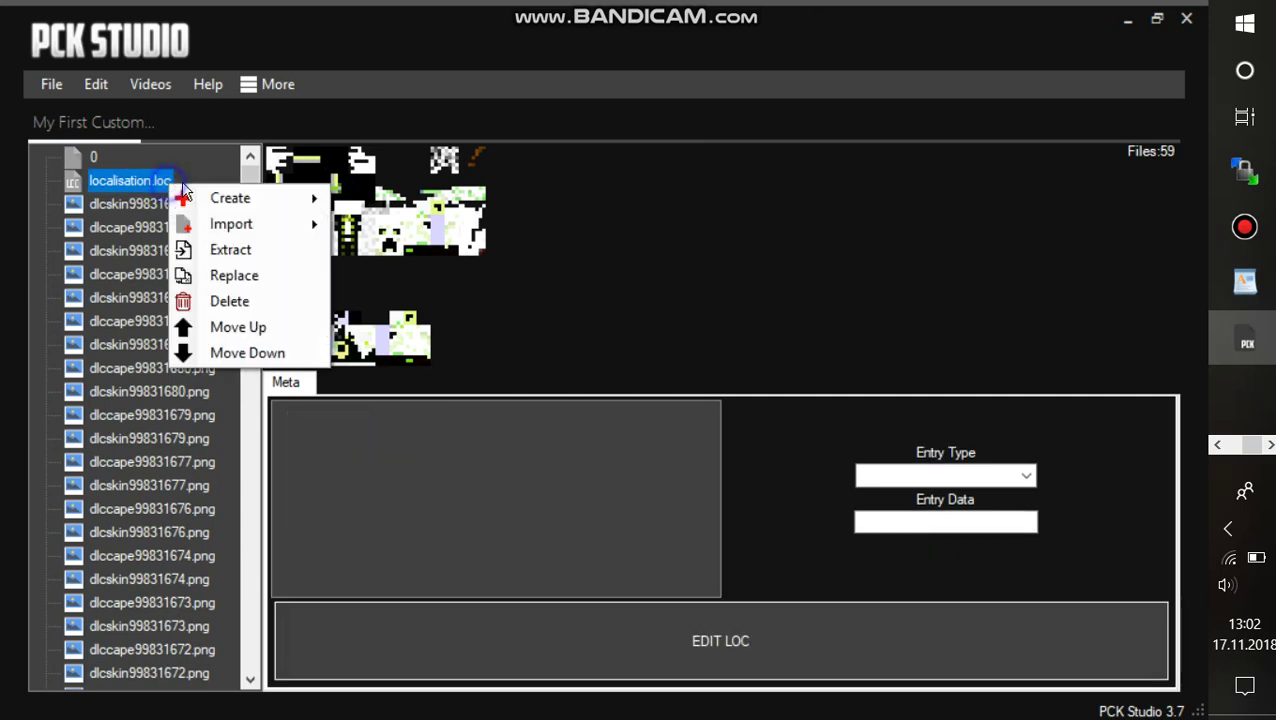
mouse_move(225, 198)
click(438, 230)
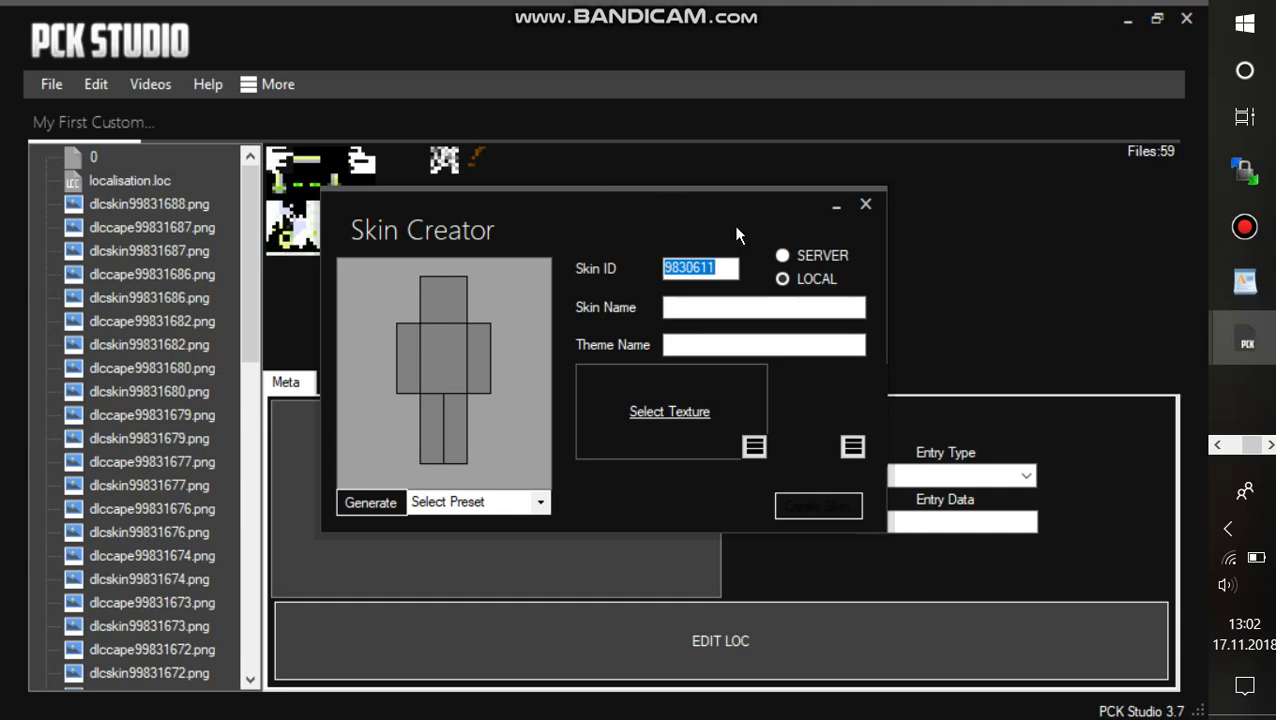
click(783, 256)
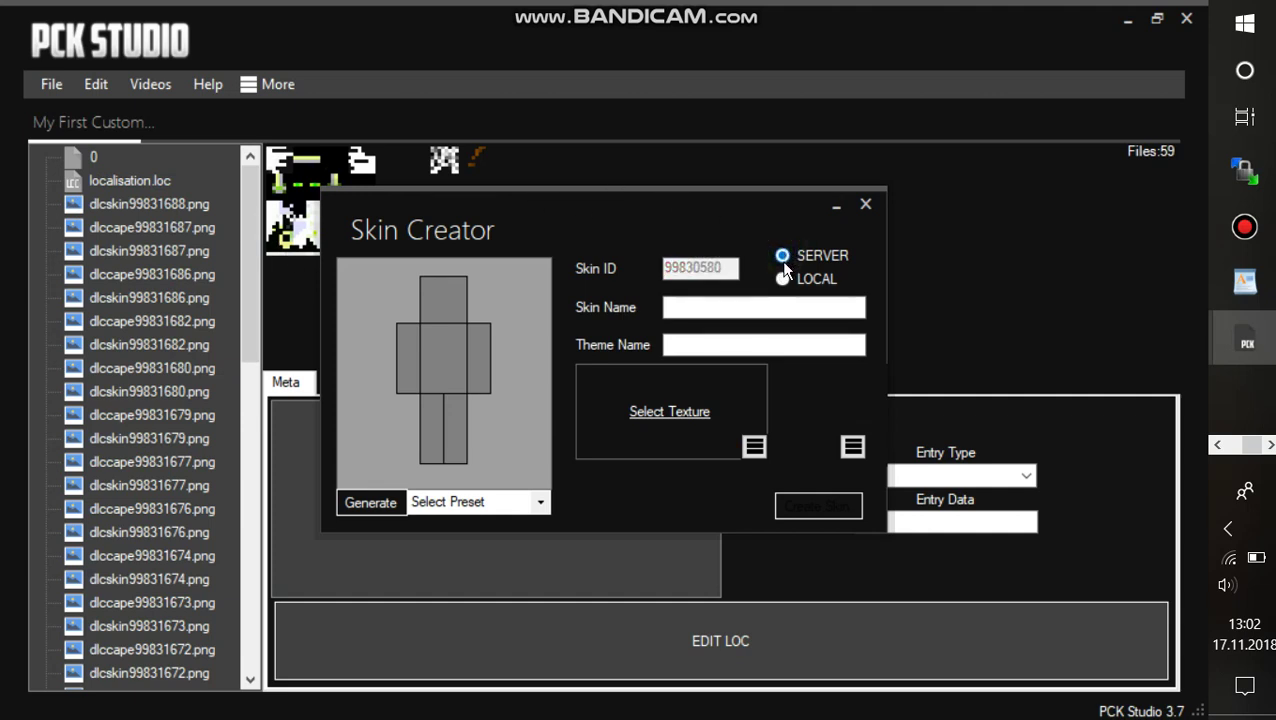
Step: Name the skin 'Main Skin (Creeper Face Cape)' with theme 'Main Skin (Cape)' and choose its texture
click(748, 304)
text(Main Skin (Creeper Face Cape)
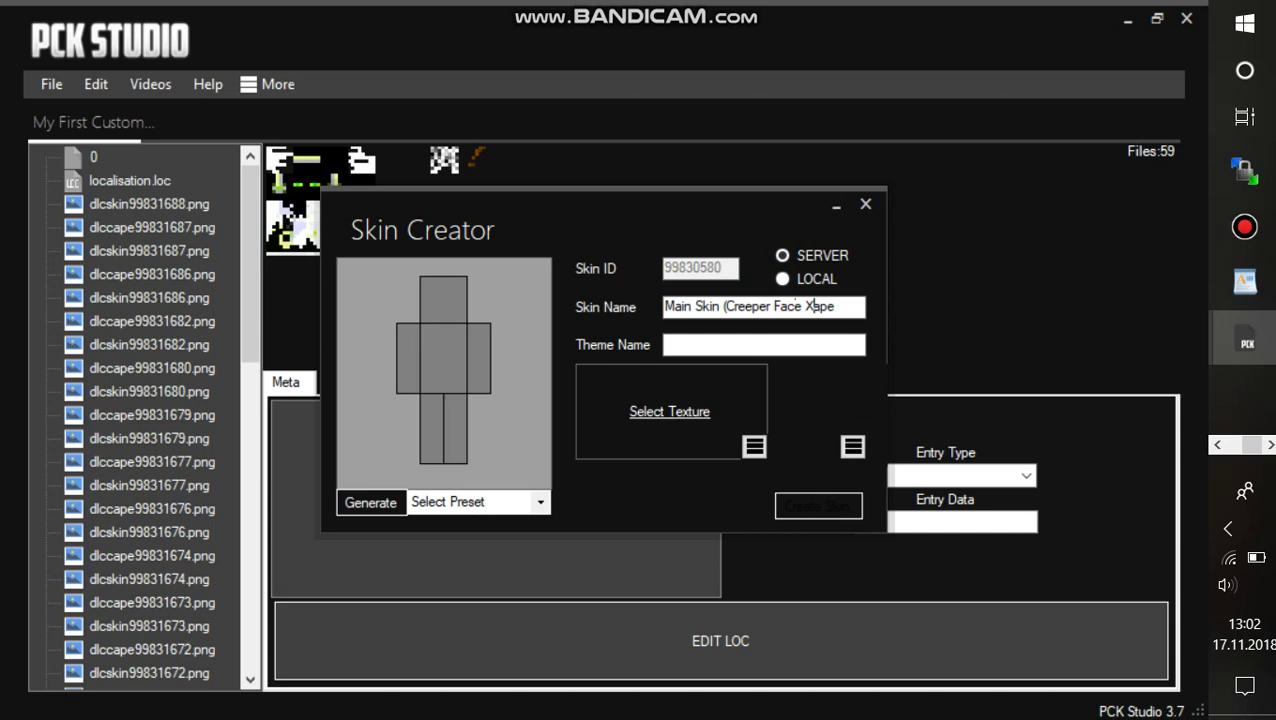
text(C)
text(Main Skin (Cape))
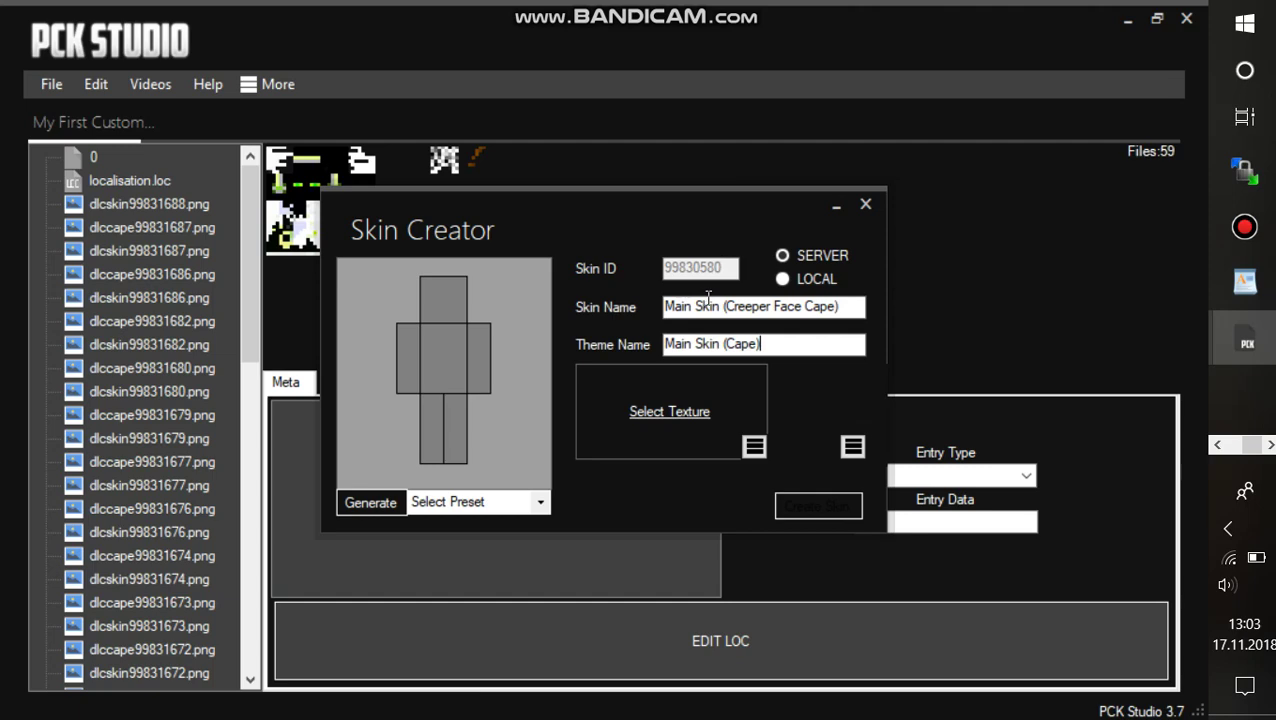
click(690, 411)
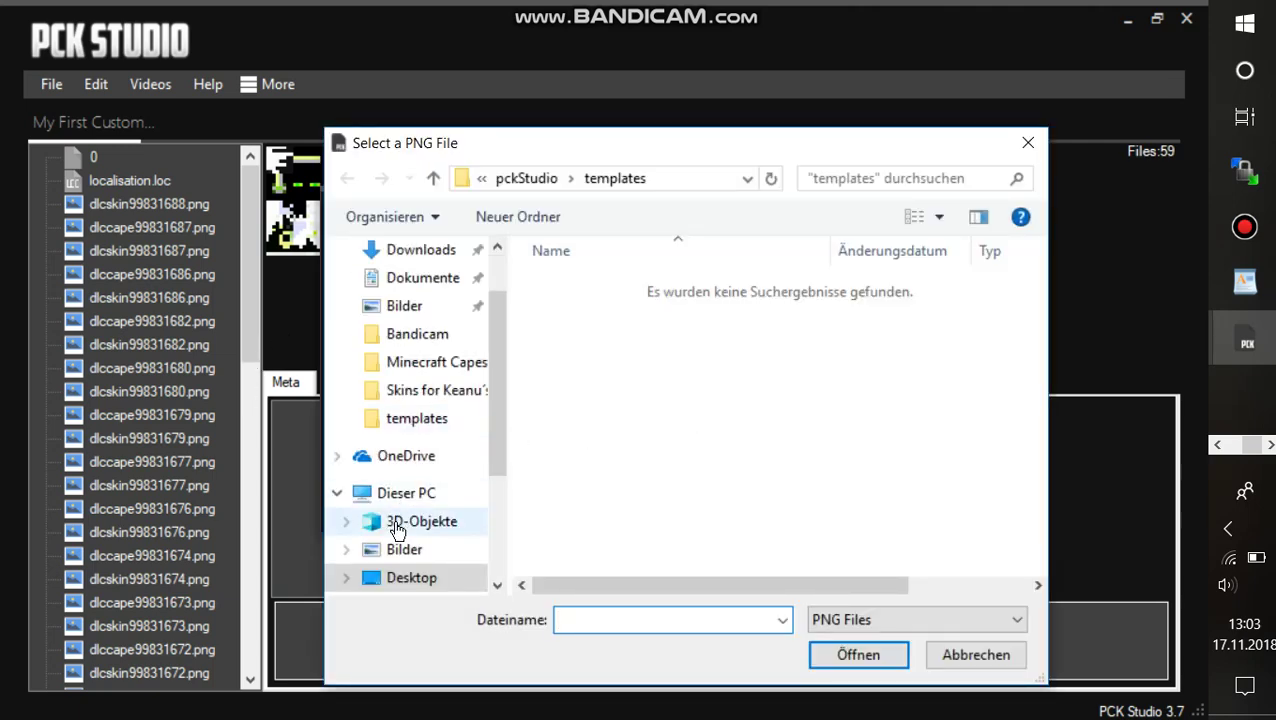
Step: Load tumb.png as the skin texture and dismiss the 64x64 HD skin notice
click(452, 390)
scroll(760, 470, down, 1)
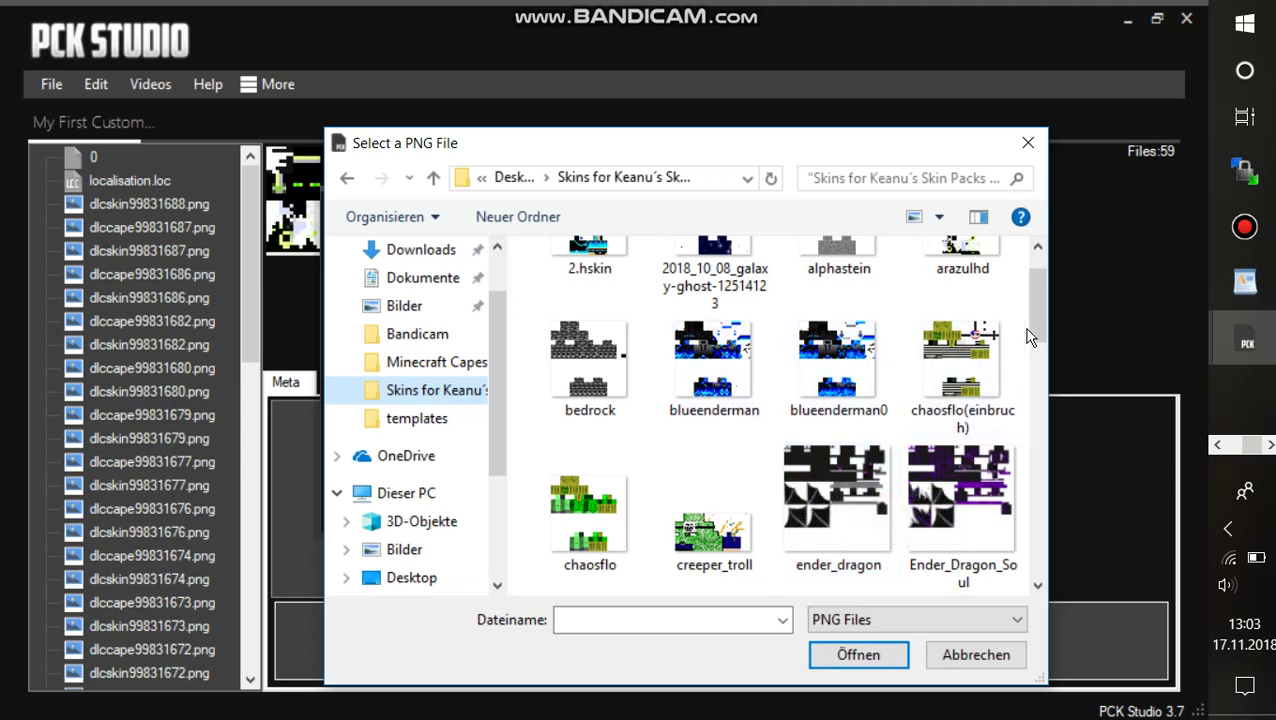
drag(1036, 328, 1041, 525)
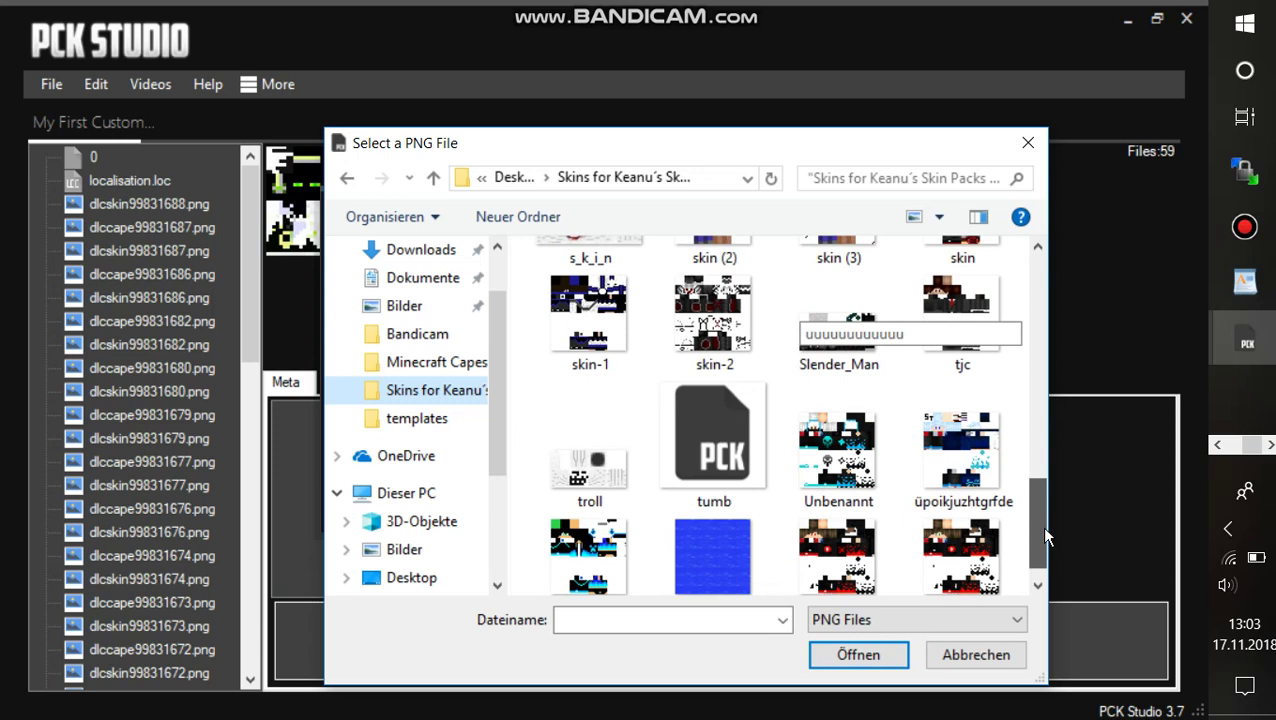
click(712, 440)
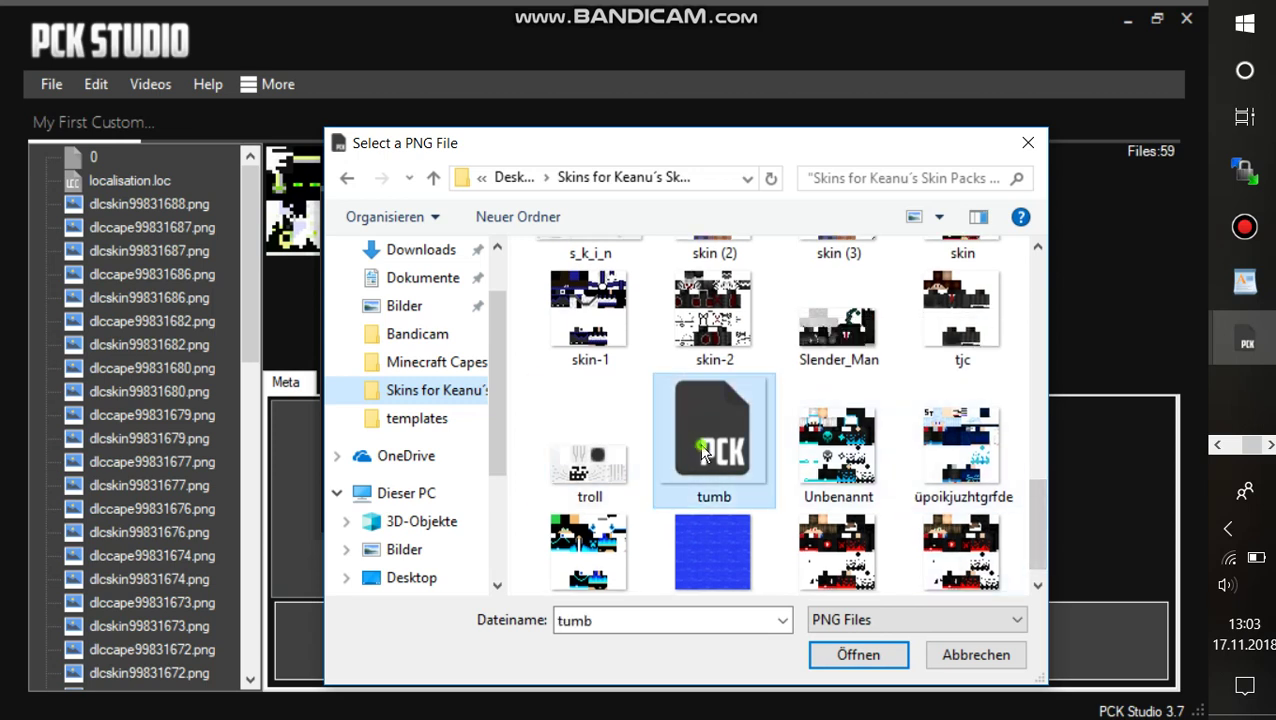
double_click(700, 443)
click(634, 440)
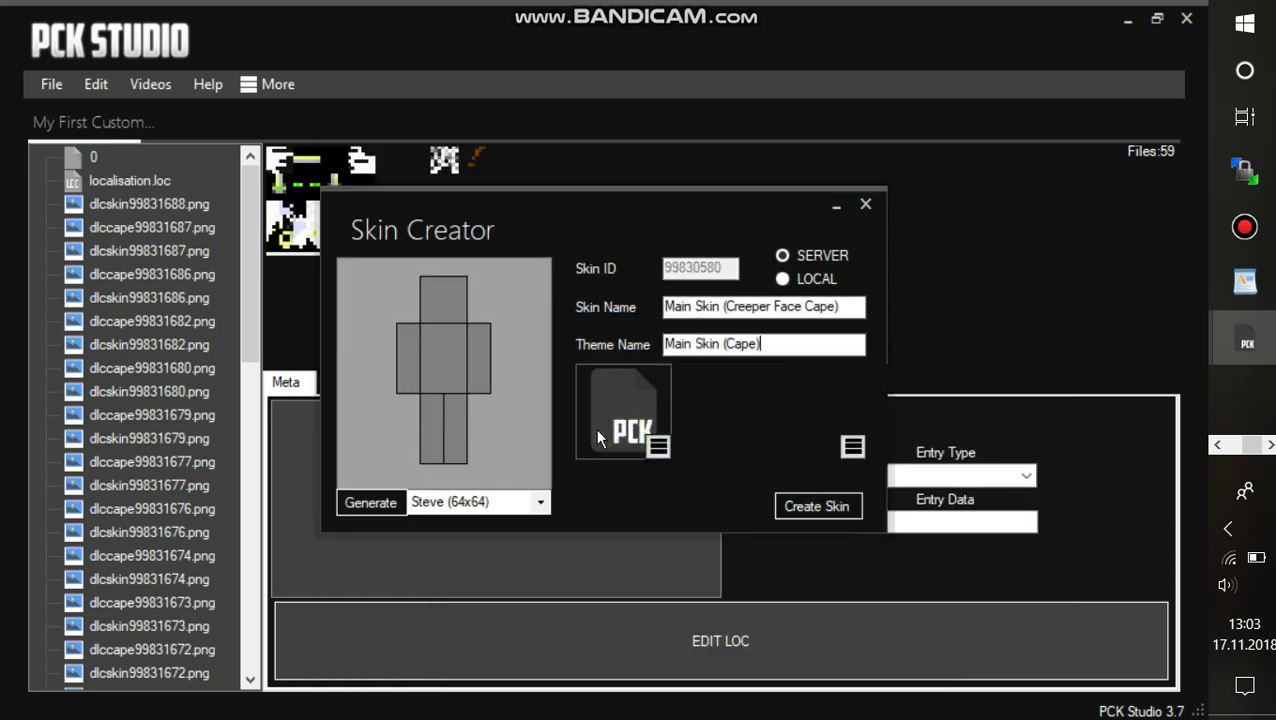
Step: Replace the skin texture with the Unbenannt file and dismiss the 64x64 notice
click(650, 450)
click(695, 468)
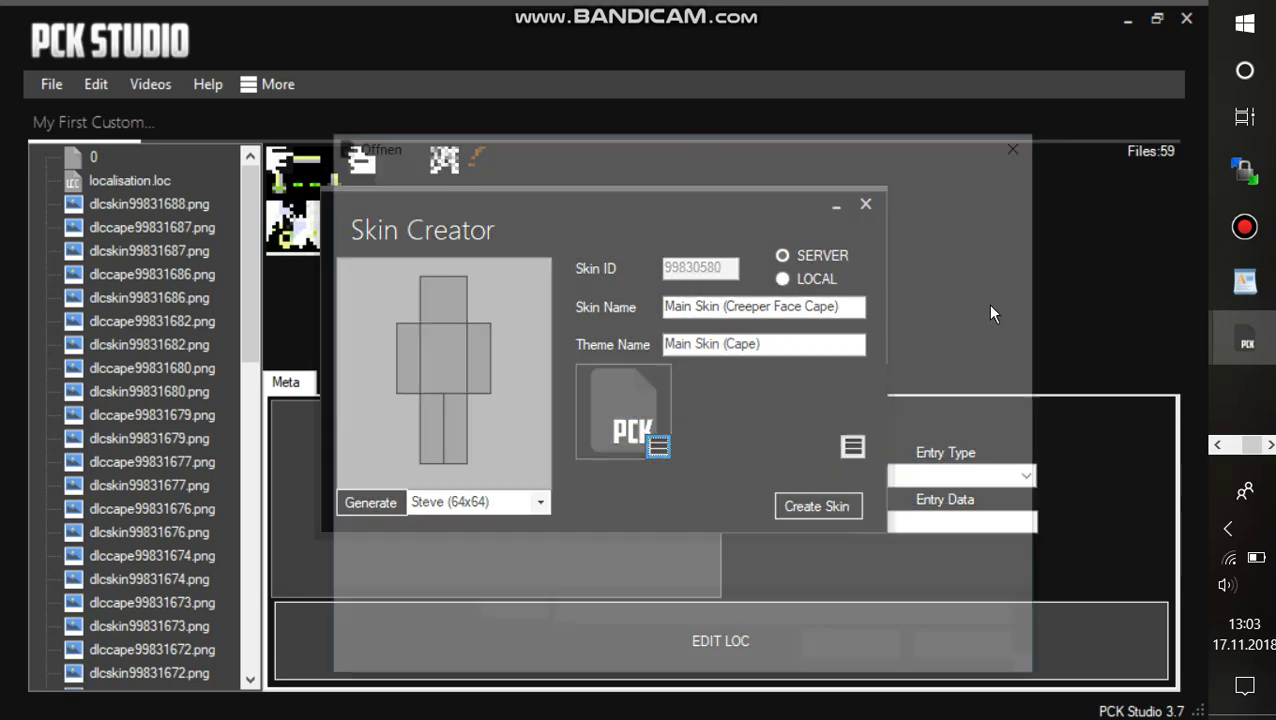
scroll(873, 420, down, 10)
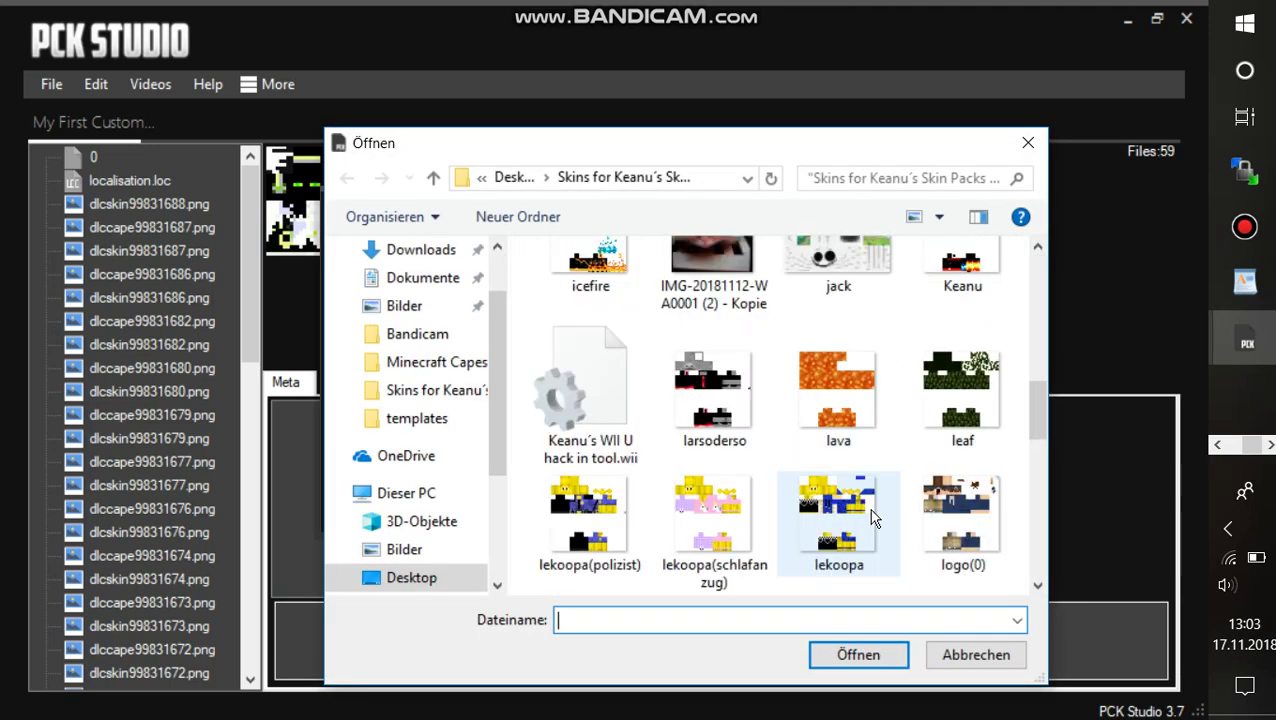
scroll(860, 510, down, 3)
scroll(840, 510, down, 1)
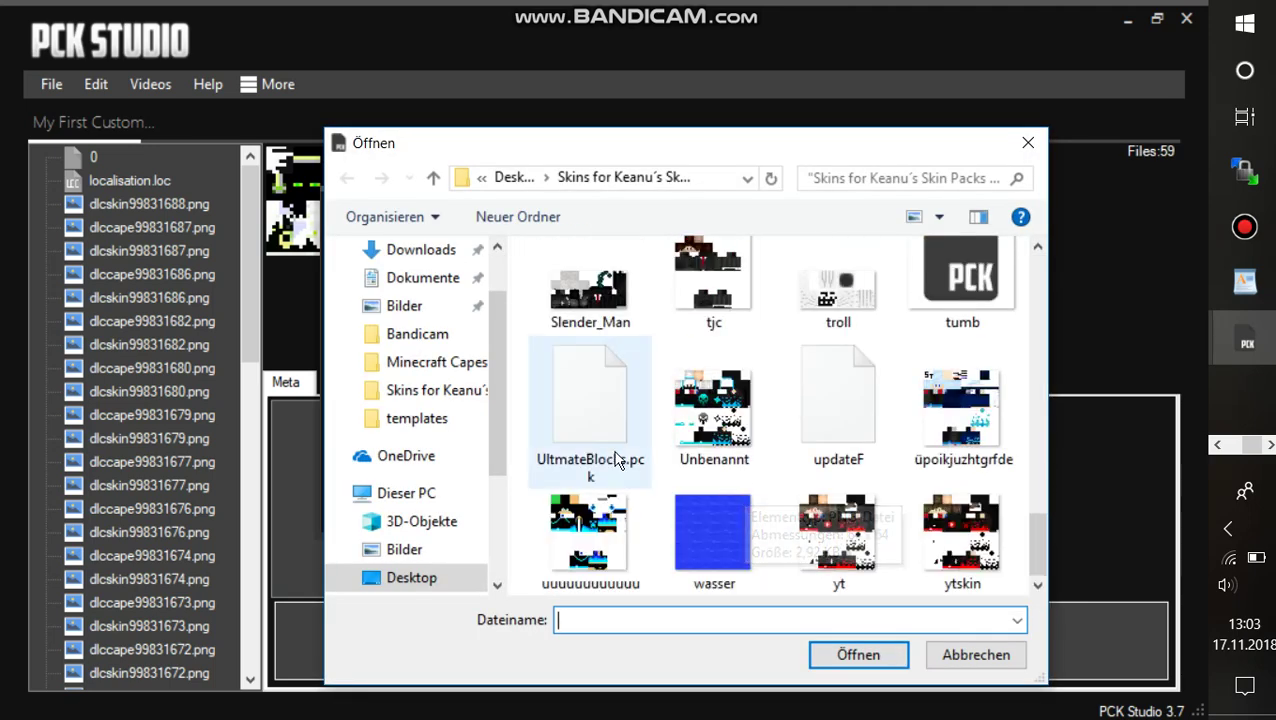
click(712, 457)
double_click(712, 457)
click(632, 441)
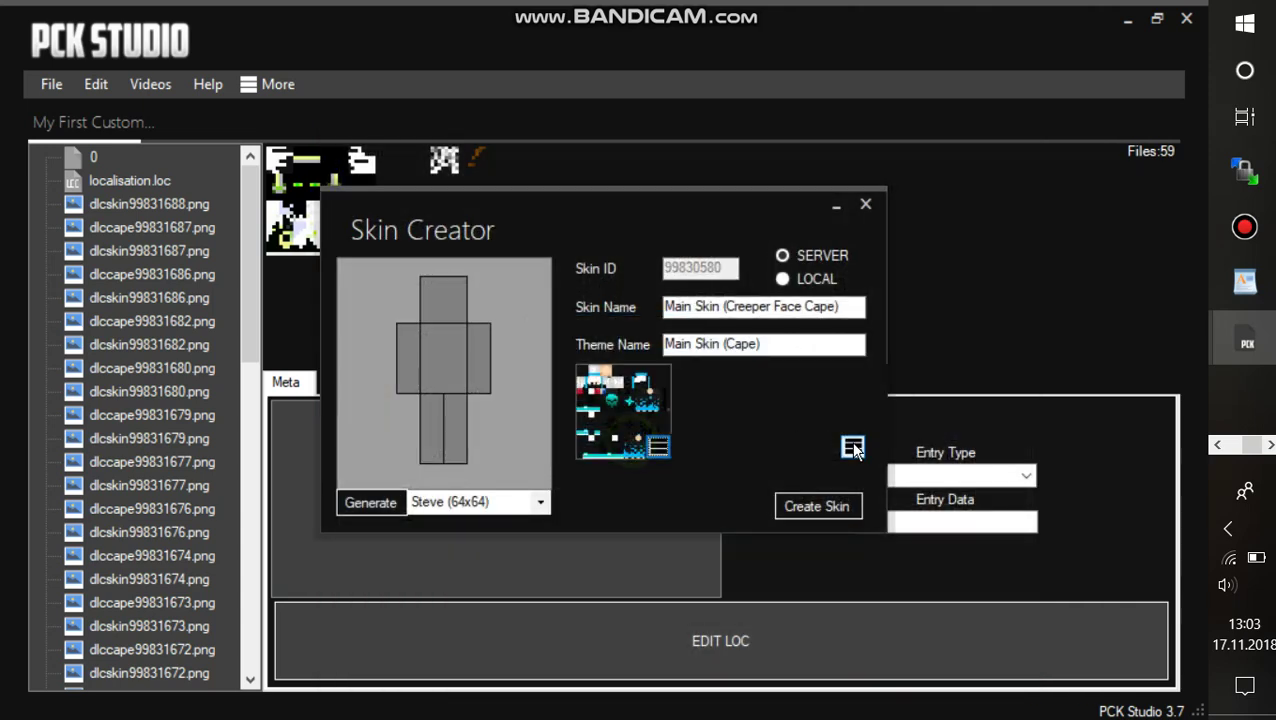
Step: Add Creeper Face Cape from the Minecraft Capes folder as the skin's cape
click(852, 446)
click(880, 477)
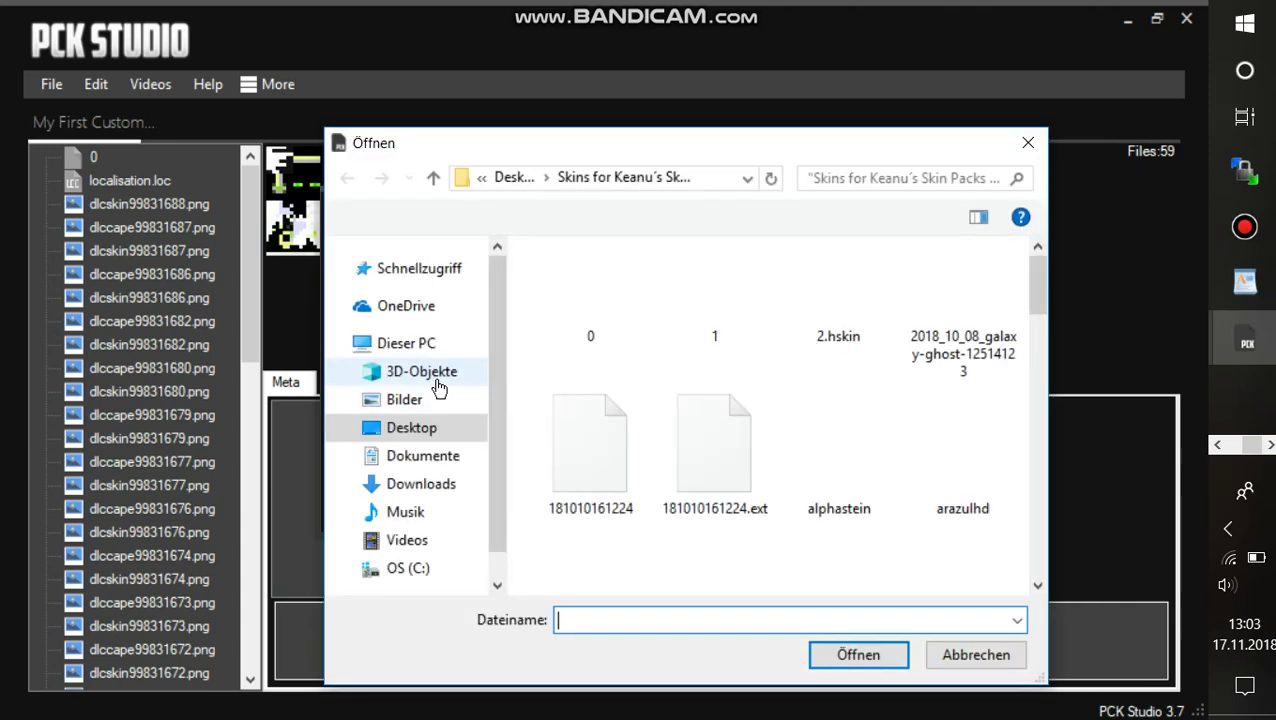
click(448, 362)
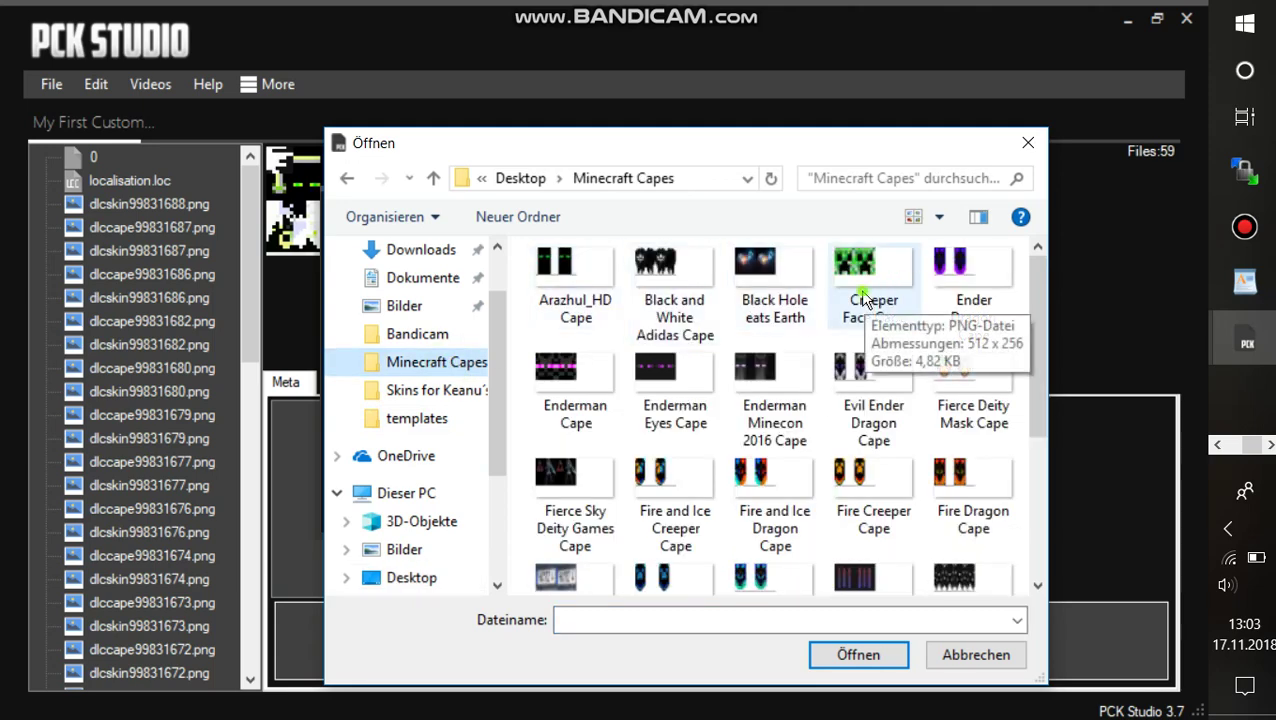
double_click(866, 298)
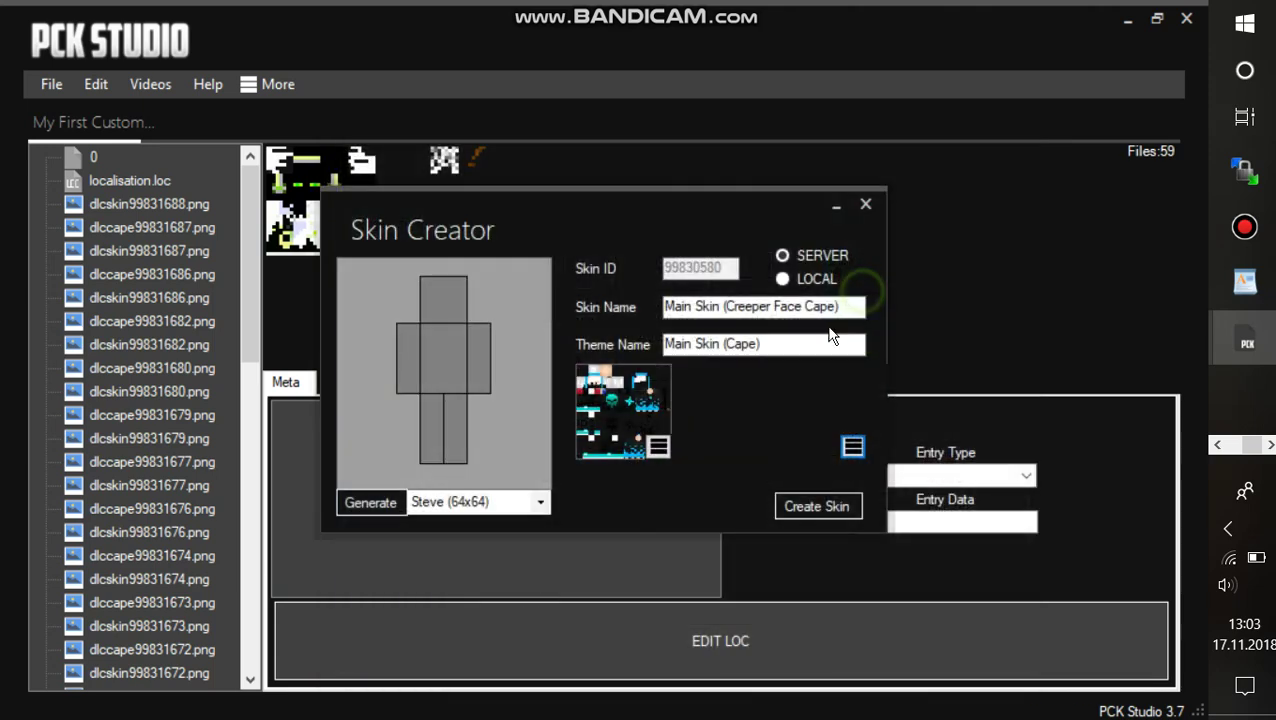
Step: Create the skin, then check the new dlcskin99830580.png and dlccape99830580.png at the list's bottom
click(806, 505)
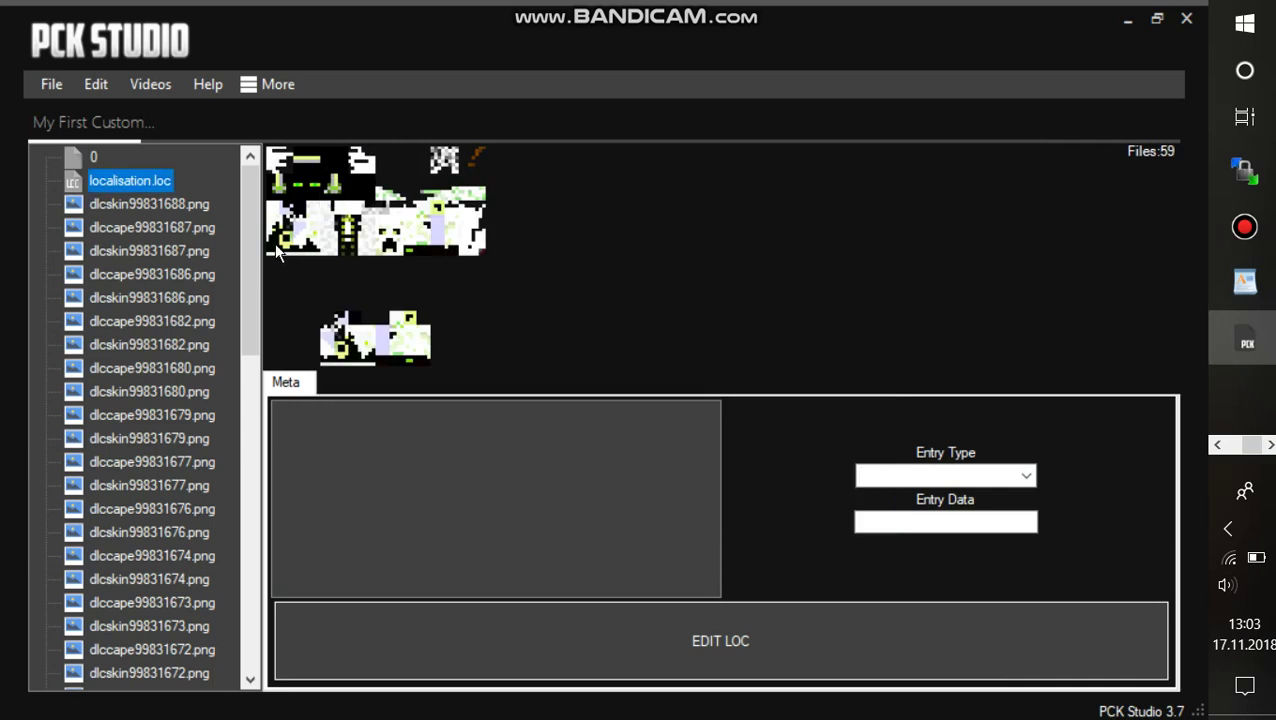
mouse_move(248, 242)
mouse_down()
mouse_move(237, 528)
mouse_move(210, 637)
mouse_up()
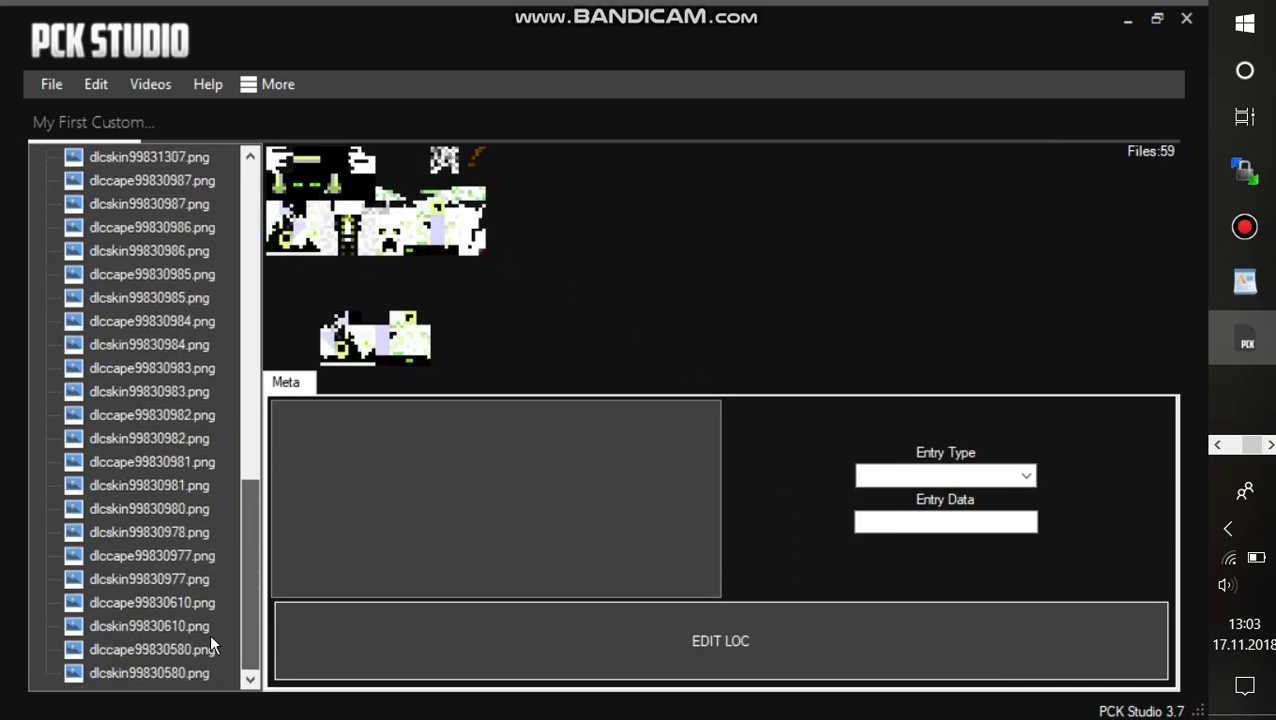
click(188, 673)
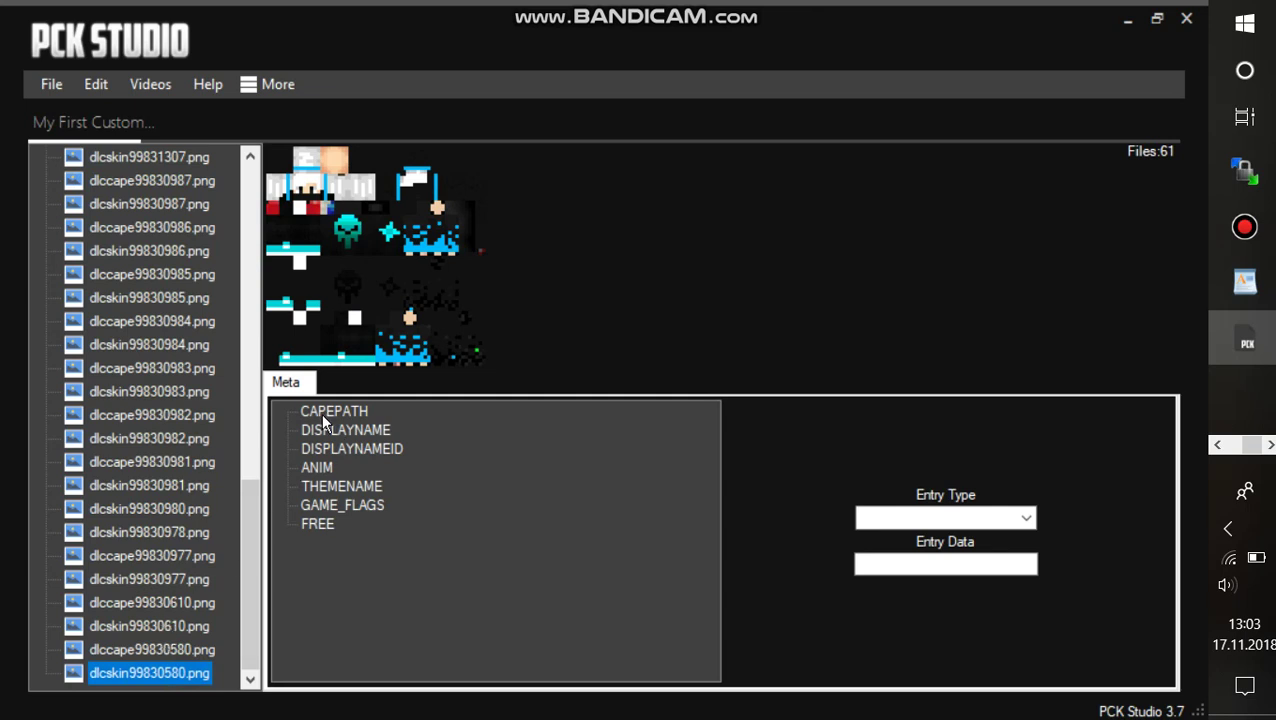
click(174, 649)
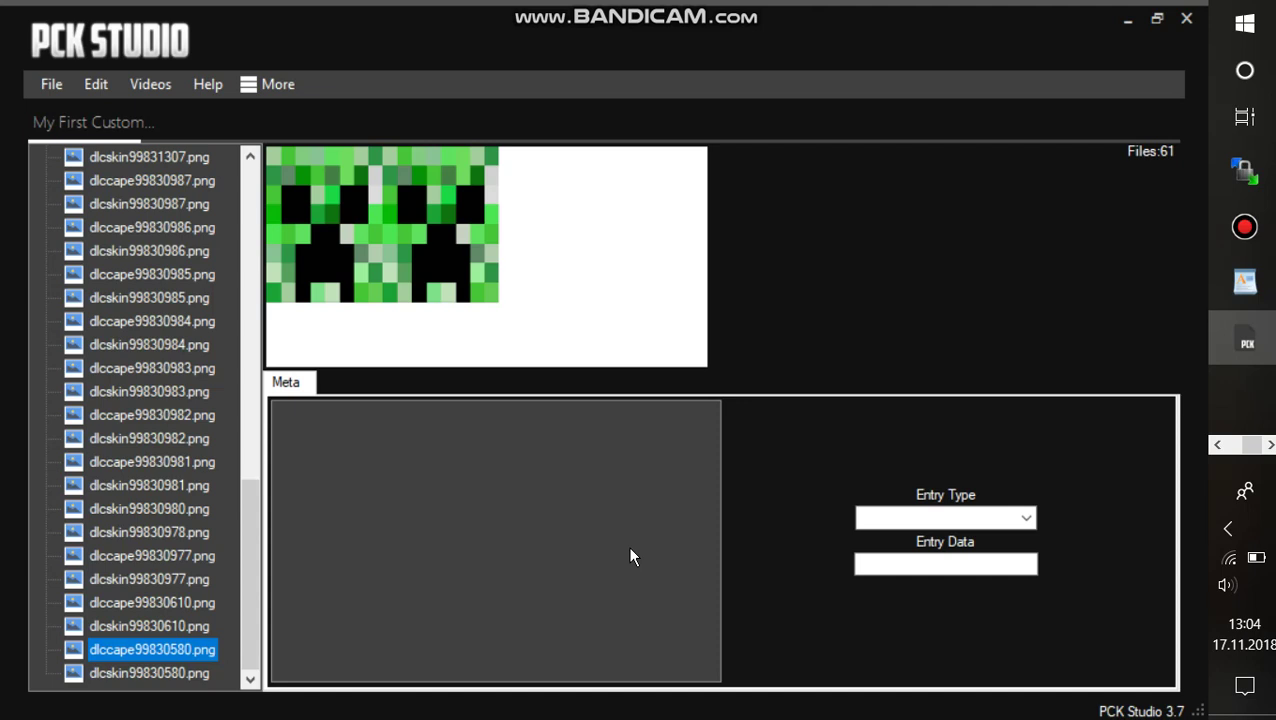
click(1138, 24)
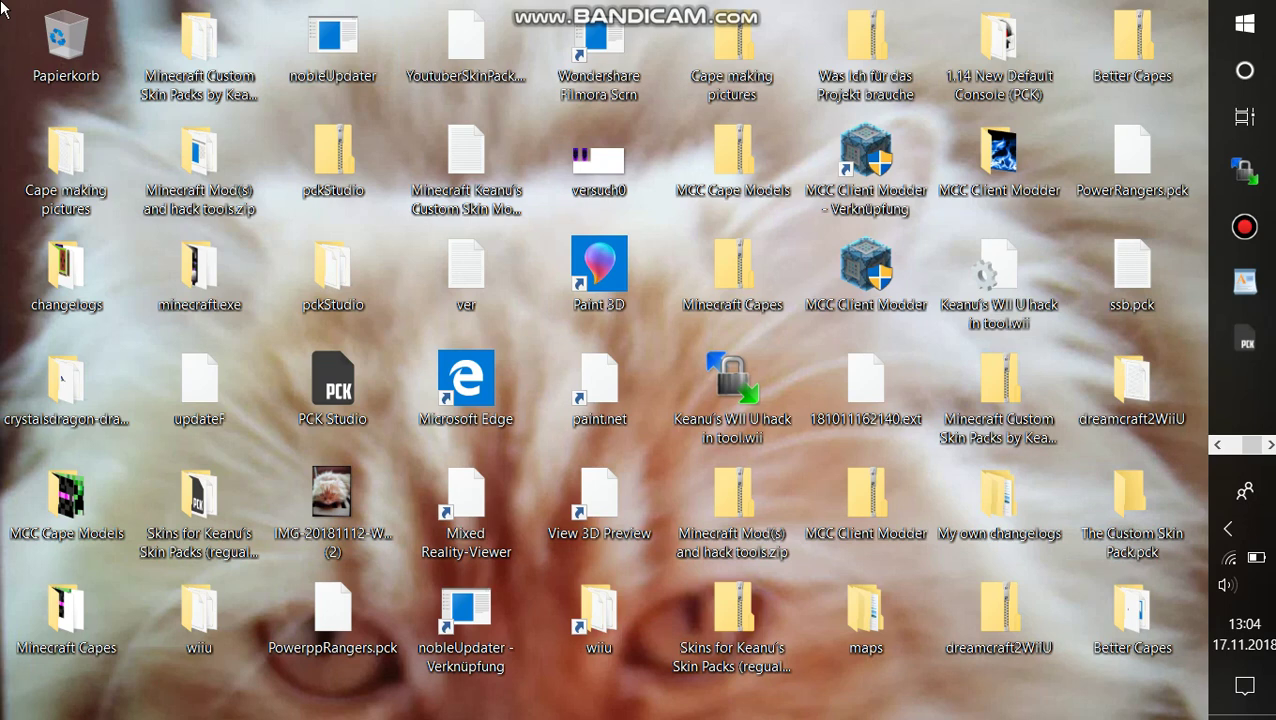
mouse_move(3, 5)
mouse_down()
mouse_move(5, 560)
mouse_move(128, 690)
mouse_move(365, 675)
mouse_move(8, 8)
mouse_up()
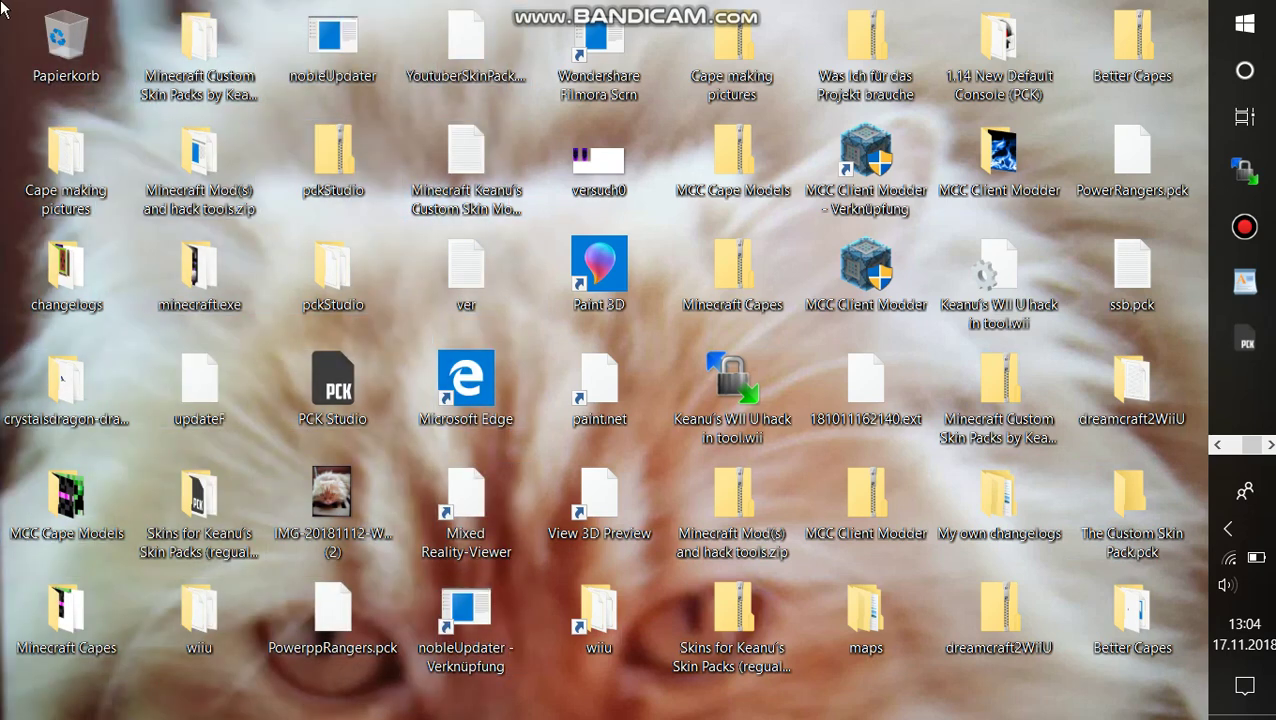